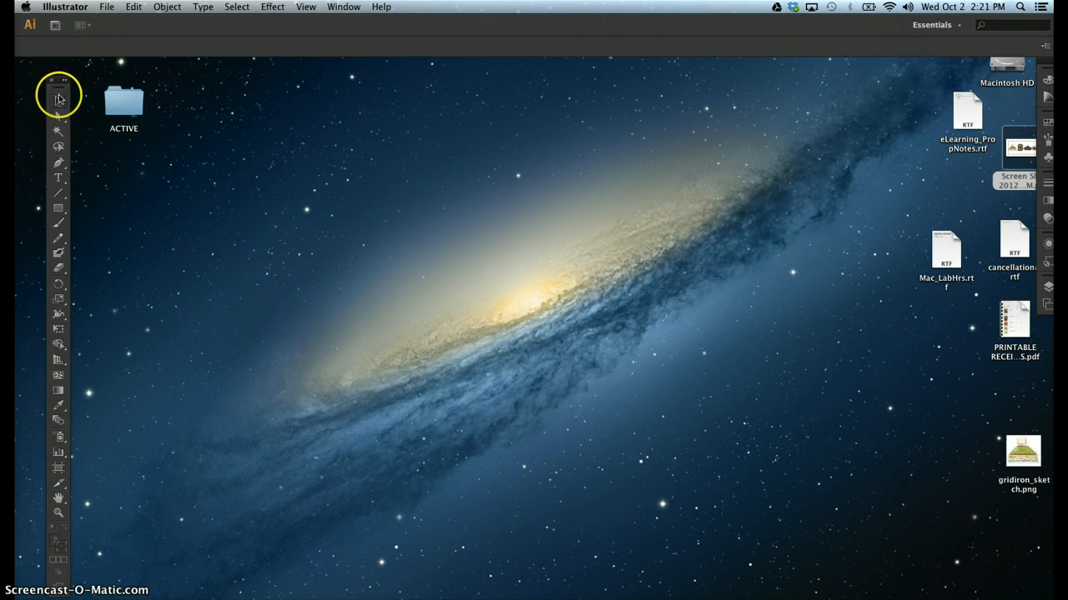
- Start a new document named with the surname followed by "_p1_logo.ai" and apply the Print profile
drag(57, 84, 28, 71)
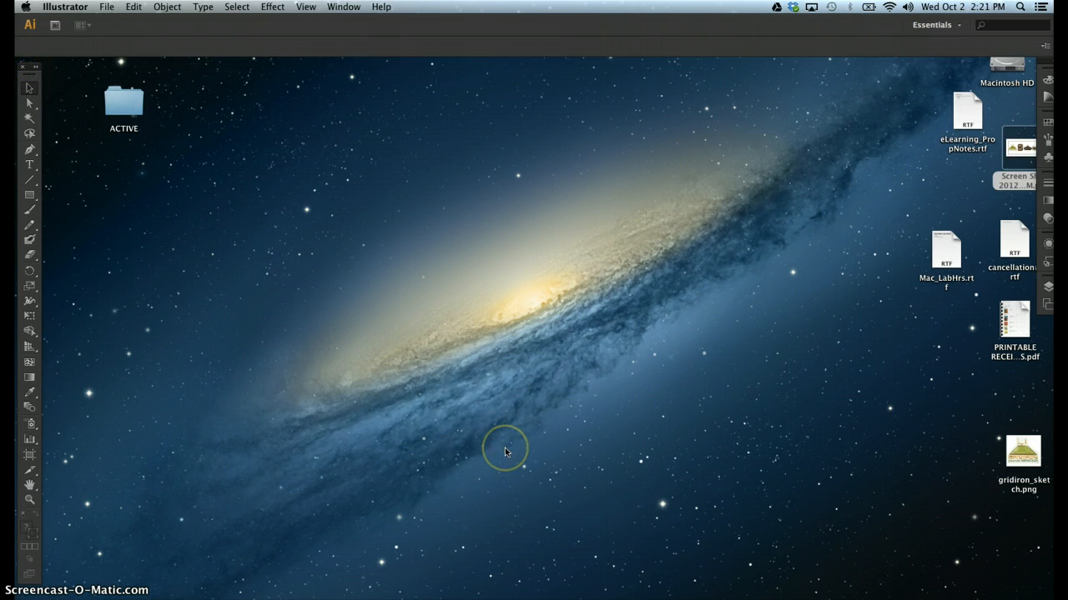
click(105, 6)
click(119, 22)
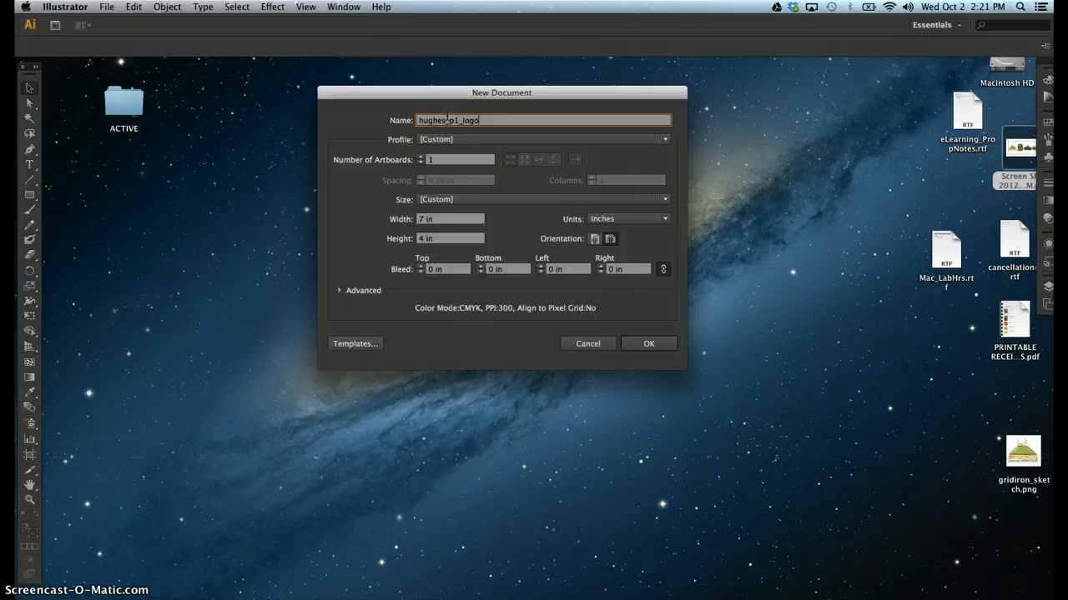
text(i)
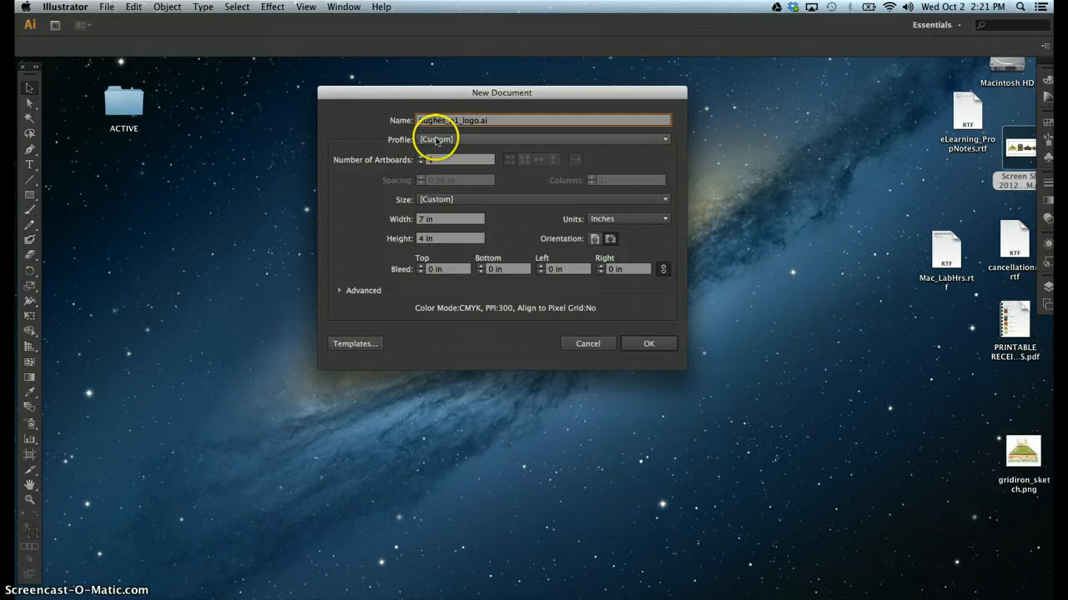
click(437, 138)
click(438, 170)
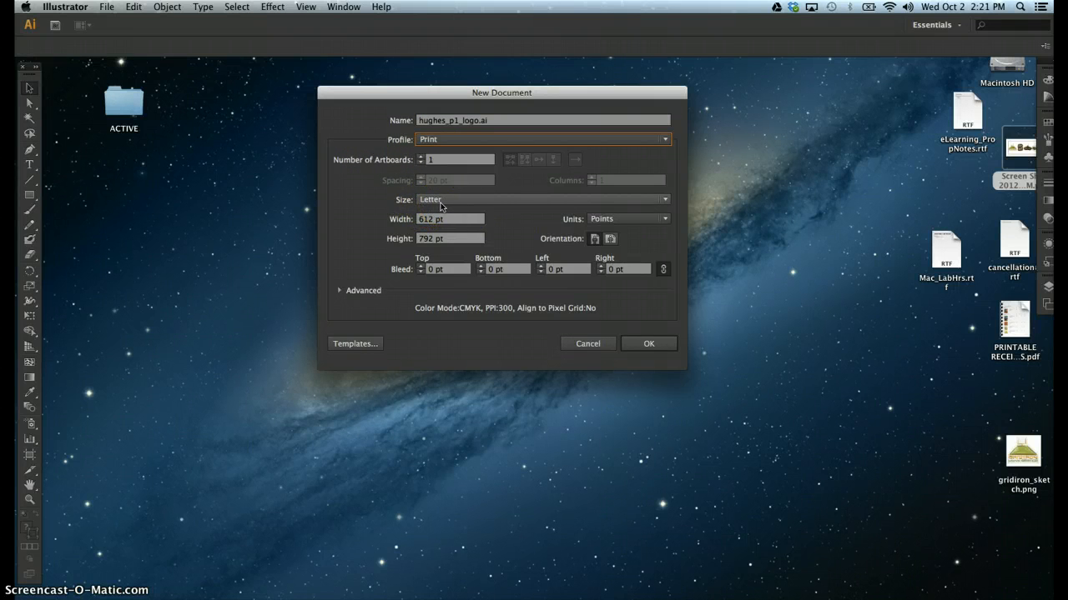
- Set the units to inches and the artboard to 7 in wide by 4 in high, and create the document
click(619, 220)
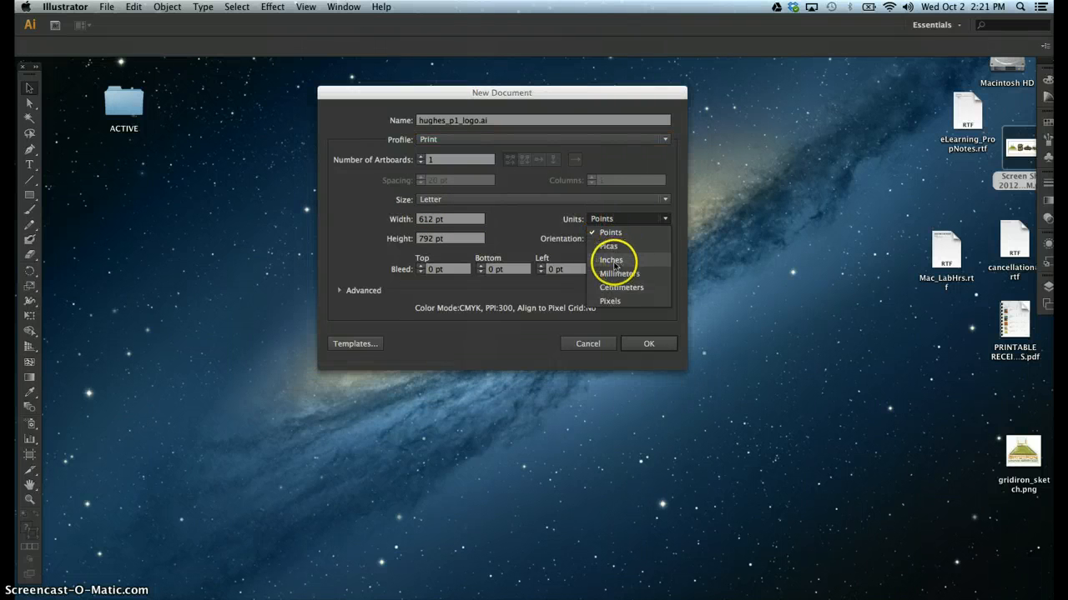
click(620, 260)
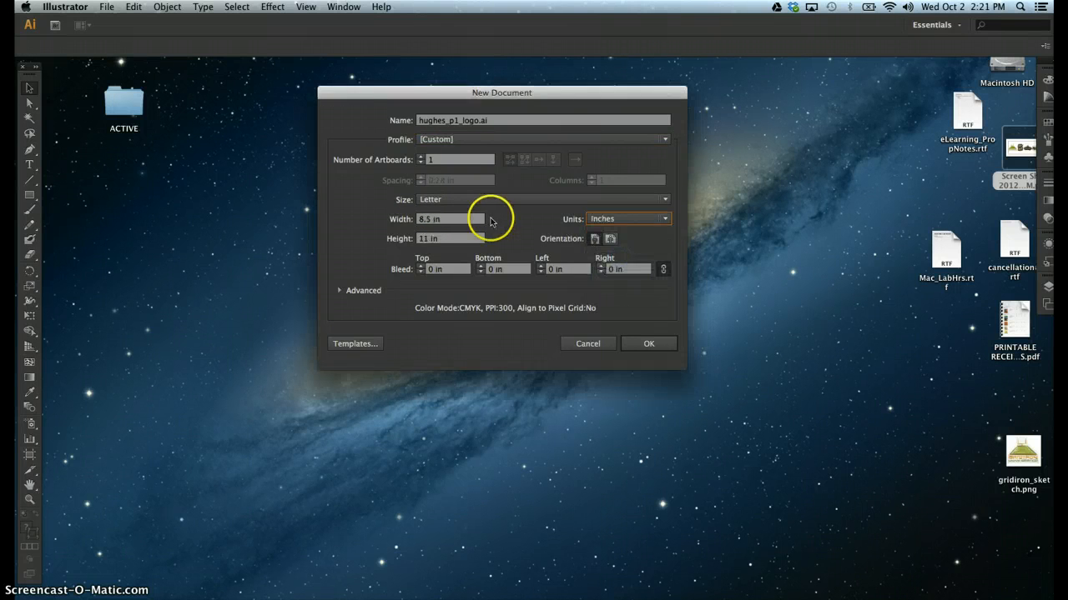
click(448, 221)
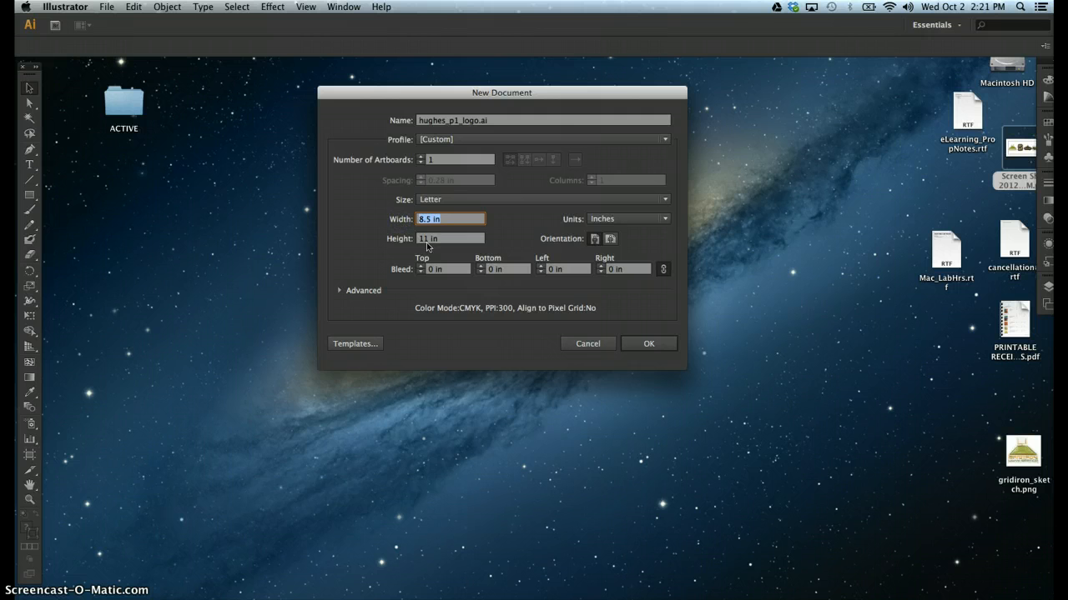
text(7)
key(Tab)
text(4)
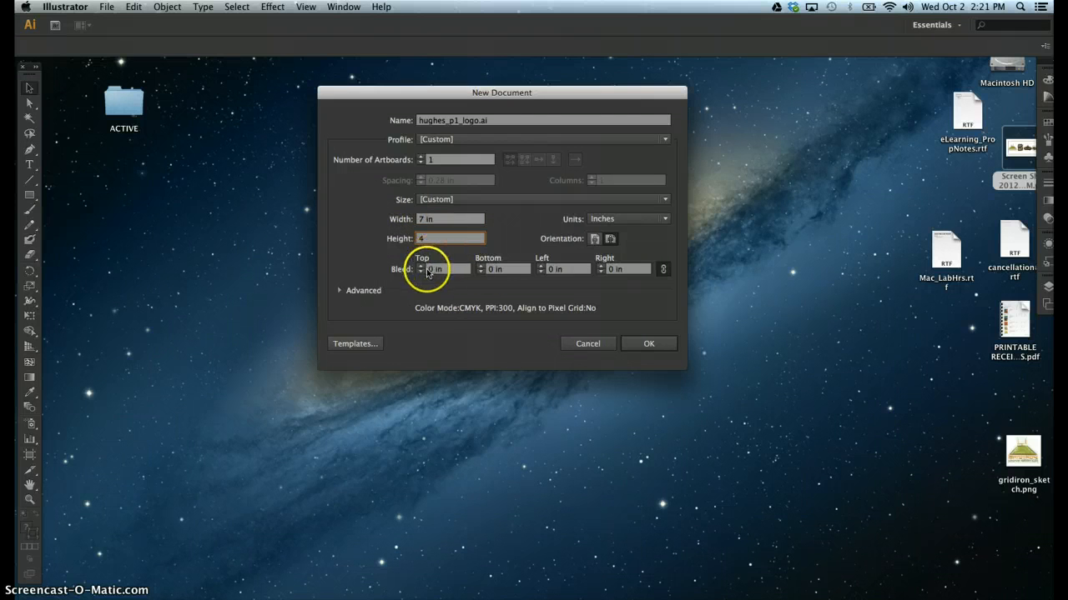
click(442, 272)
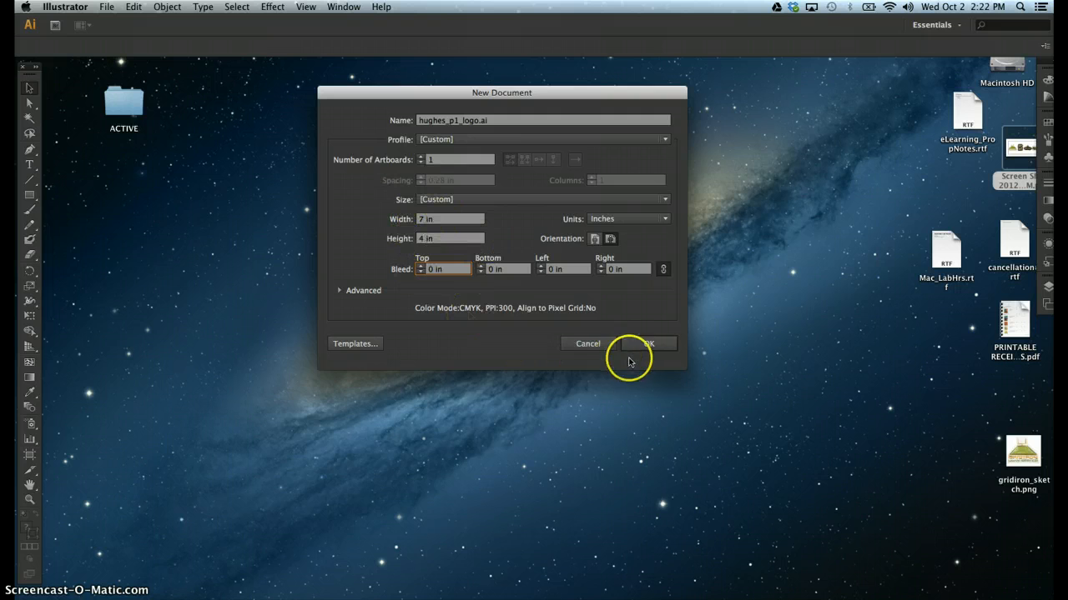
click(638, 346)
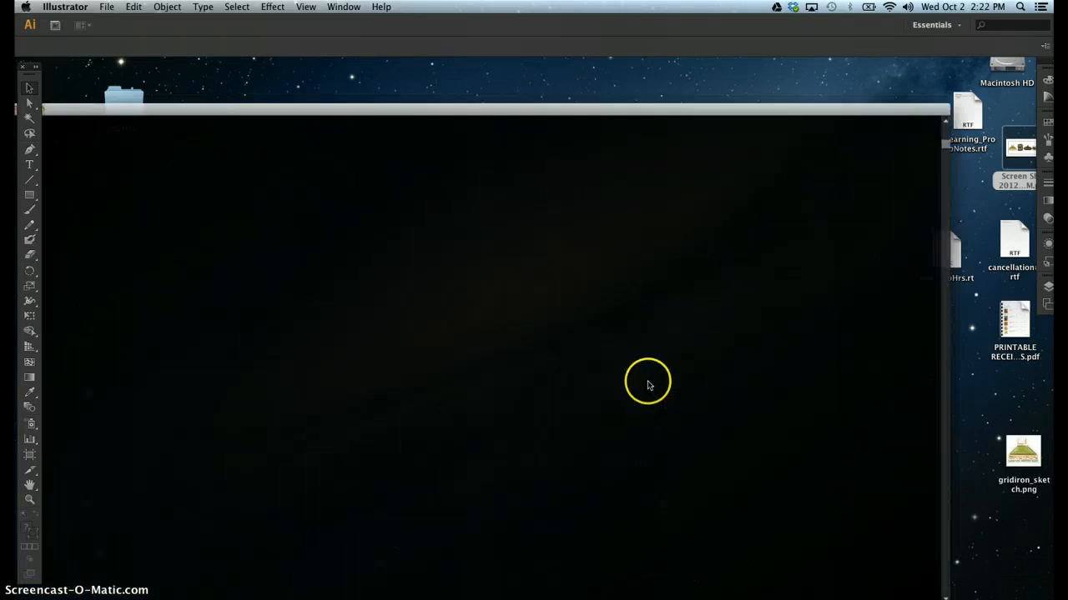
- Move the floating Tools panel clear of the document window's controls, with the whole artboard in view
key(super+minus)
key(super+minus)
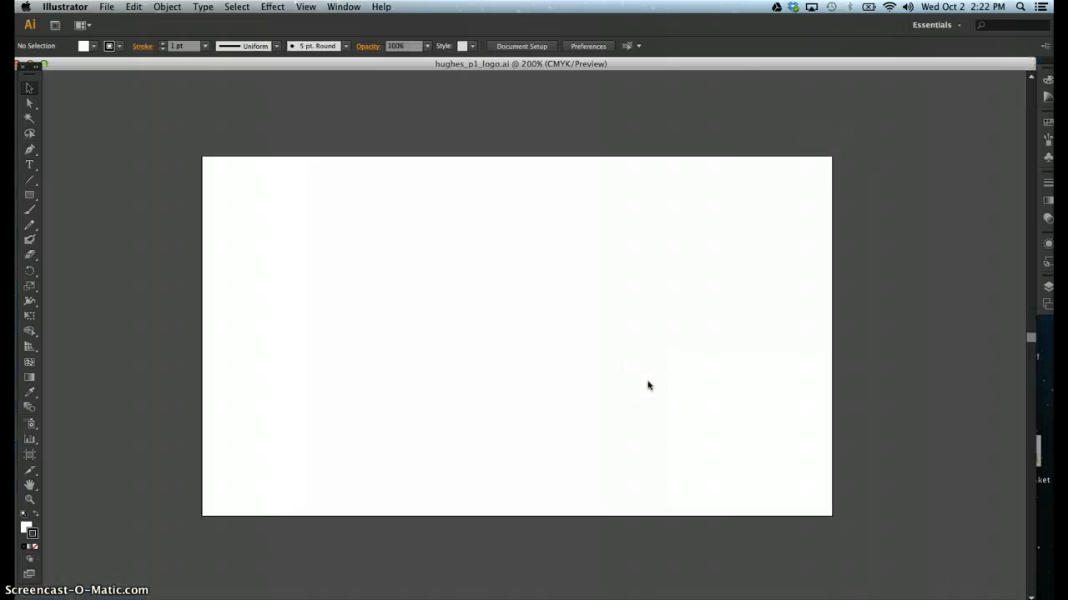
key(super+plus)
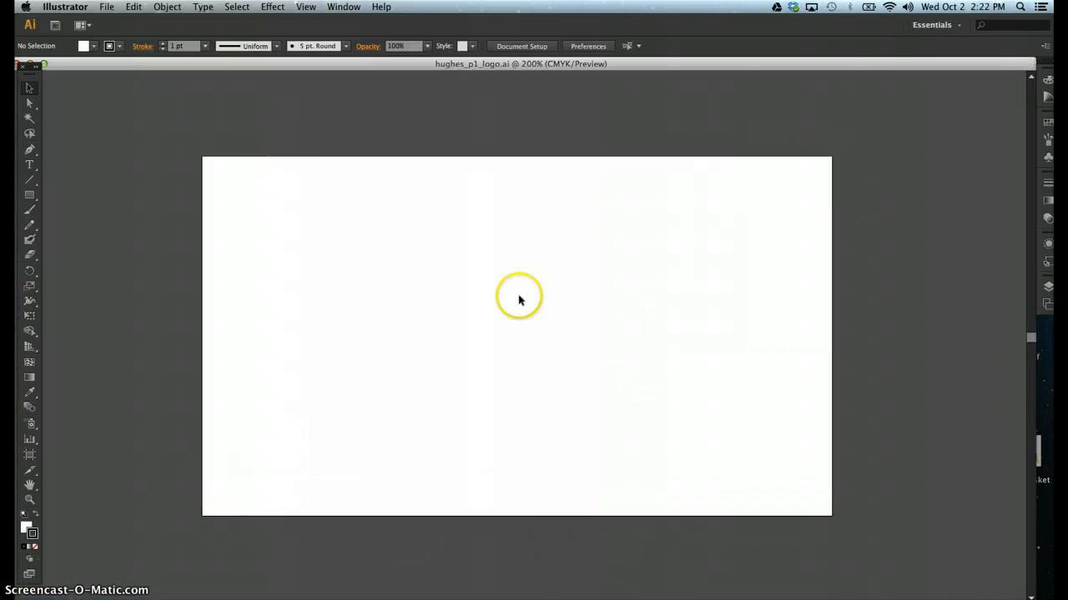
scroll(487, 265, right, 5)
click(483, 266)
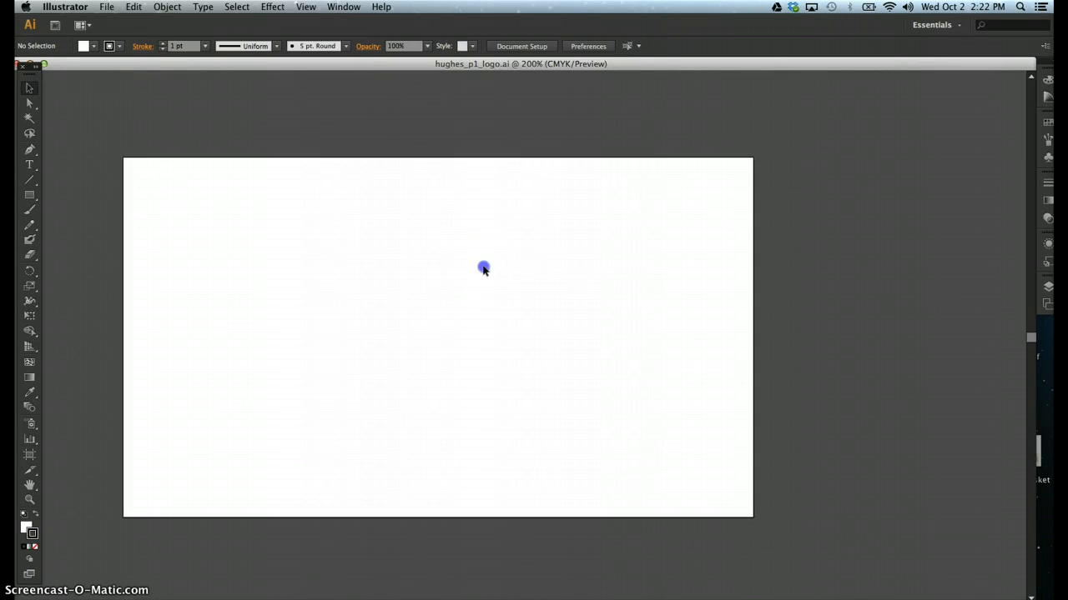
drag(29, 71, 58, 84)
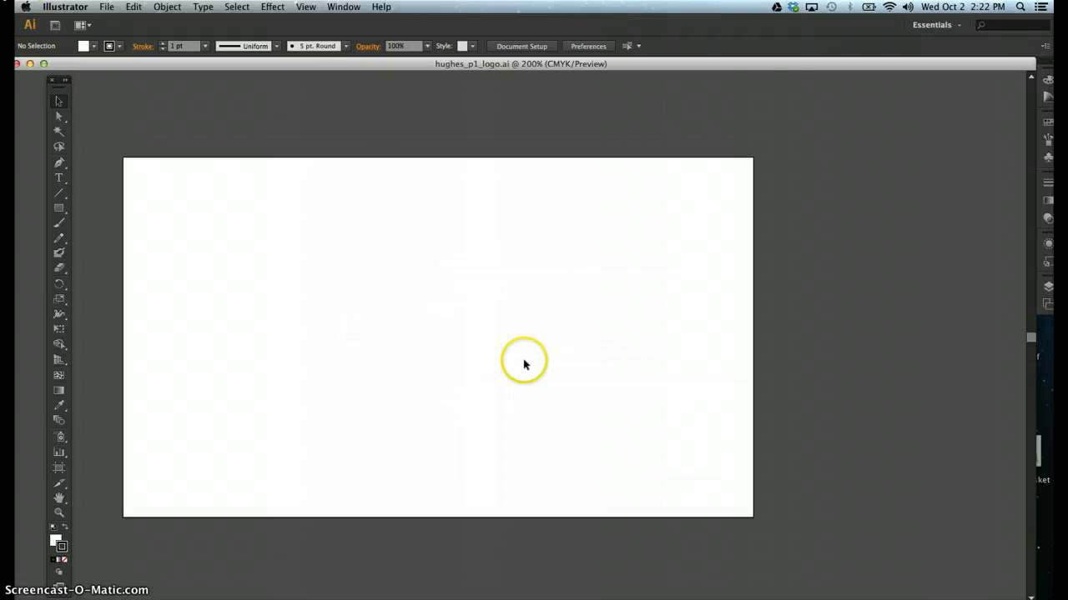
- Place gridiron_sketch.png from the Desktop as a linked image and position it near the middle of the artboard
click(107, 6)
click(135, 193)
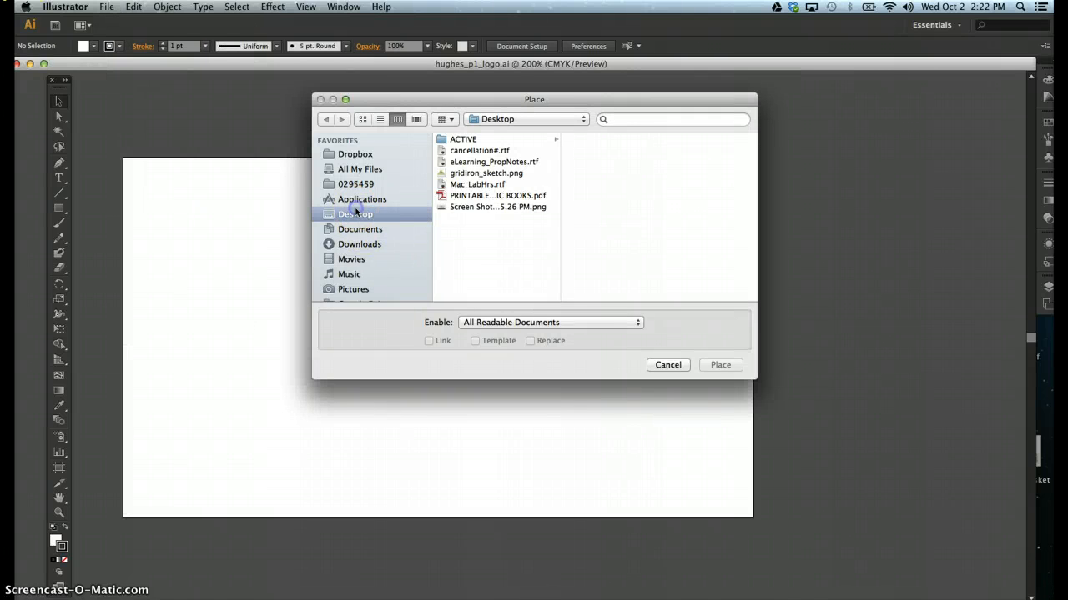
click(457, 208)
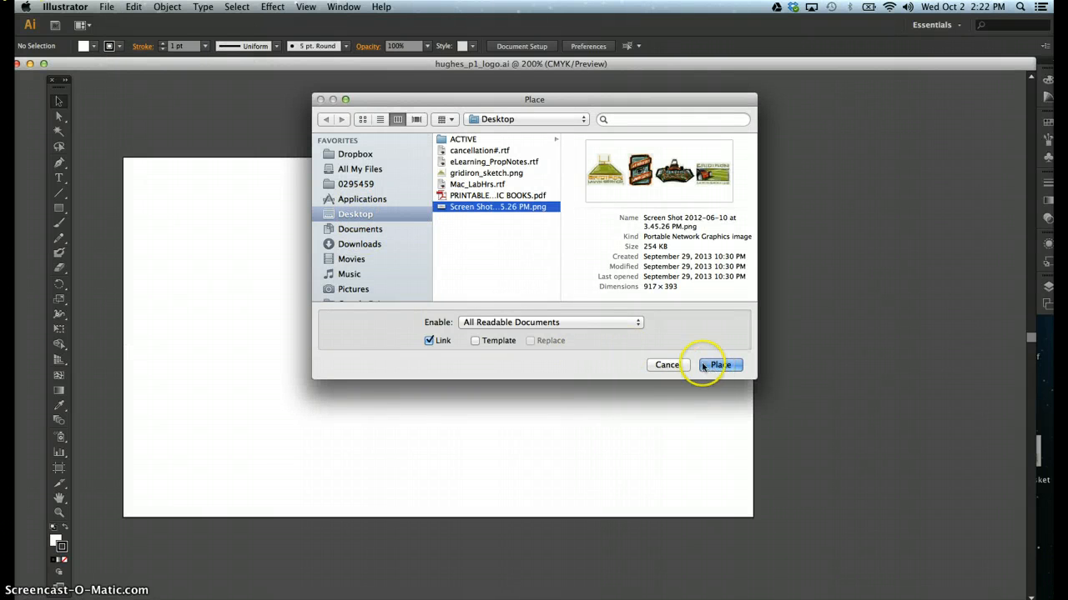
click(487, 174)
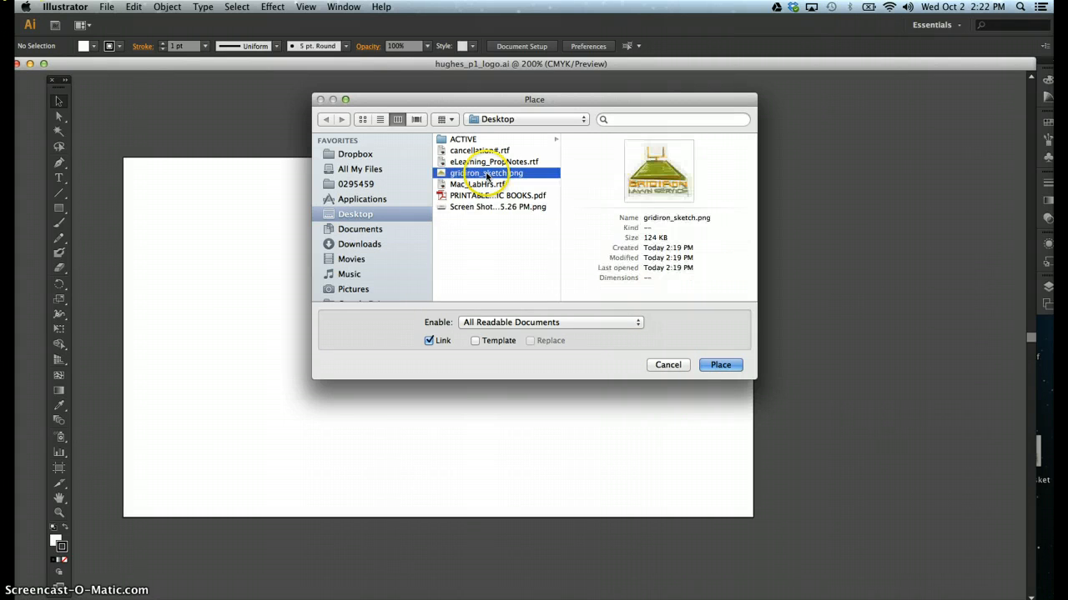
click(484, 207)
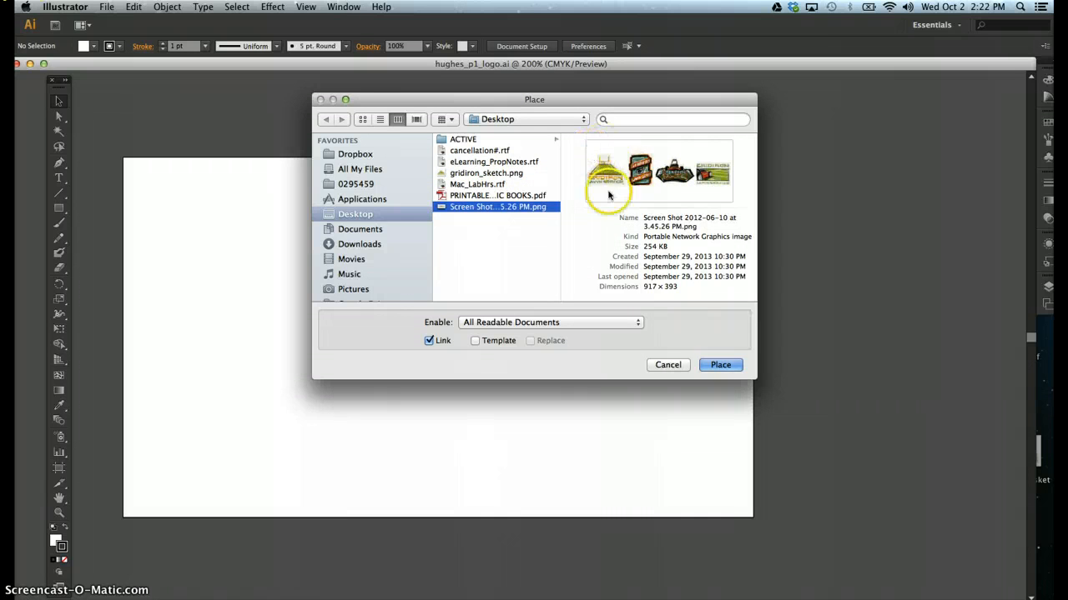
click(482, 174)
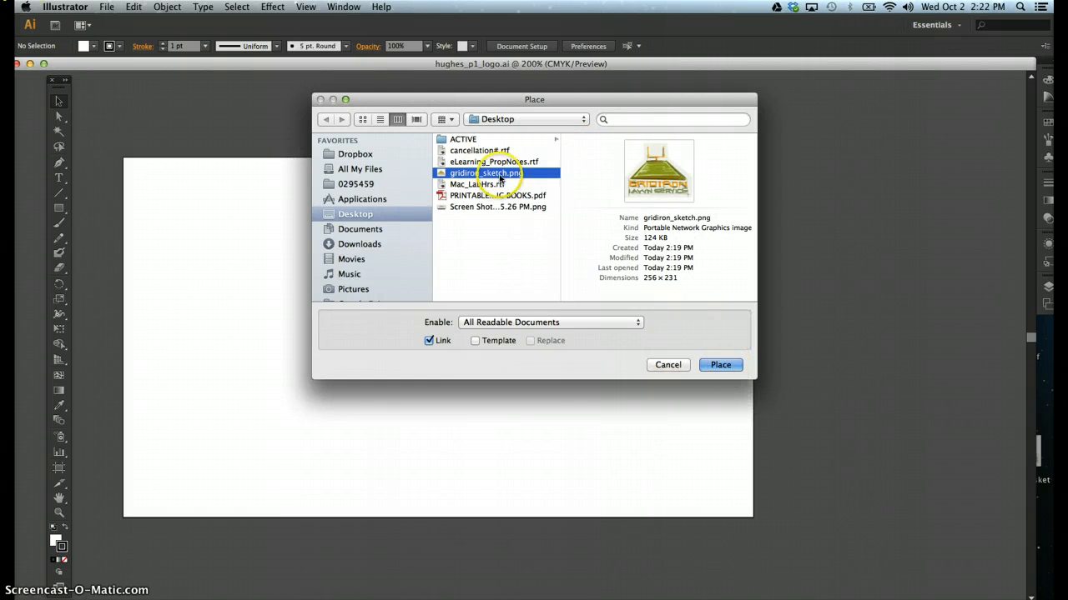
click(718, 366)
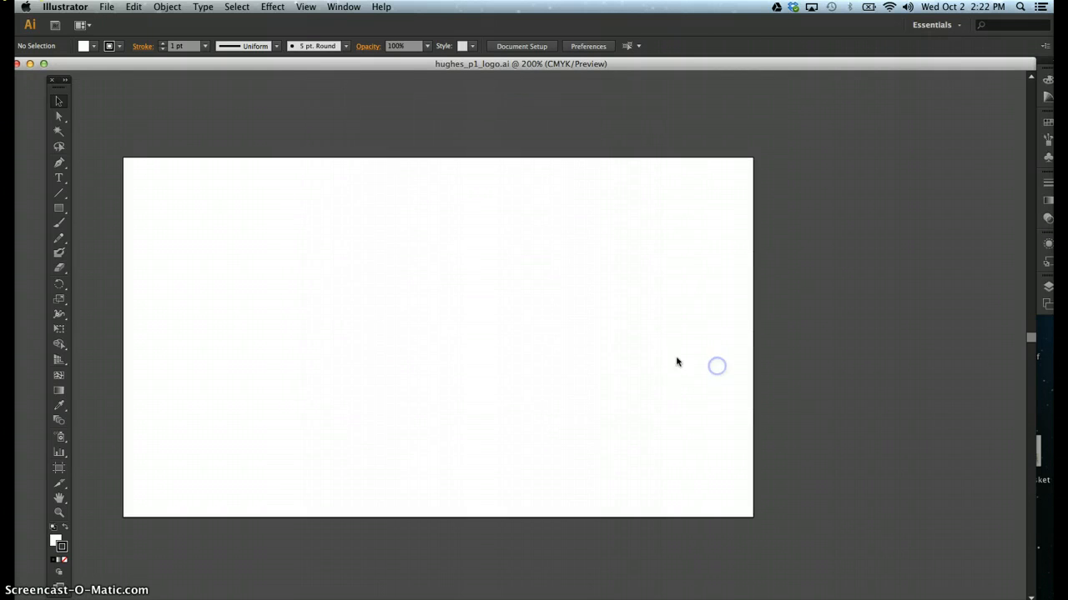
drag(453, 352, 377, 359)
click(684, 327)
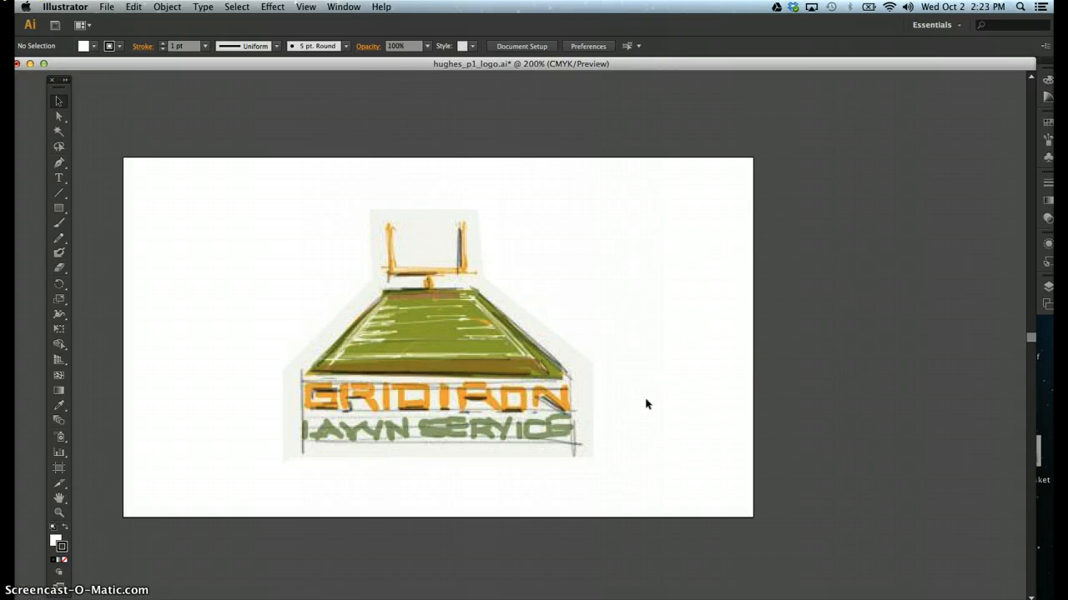
- Detach the Layers panel from its dock, float it beside the artboard and collapse the remaining Artboards panel
click(1047, 288)
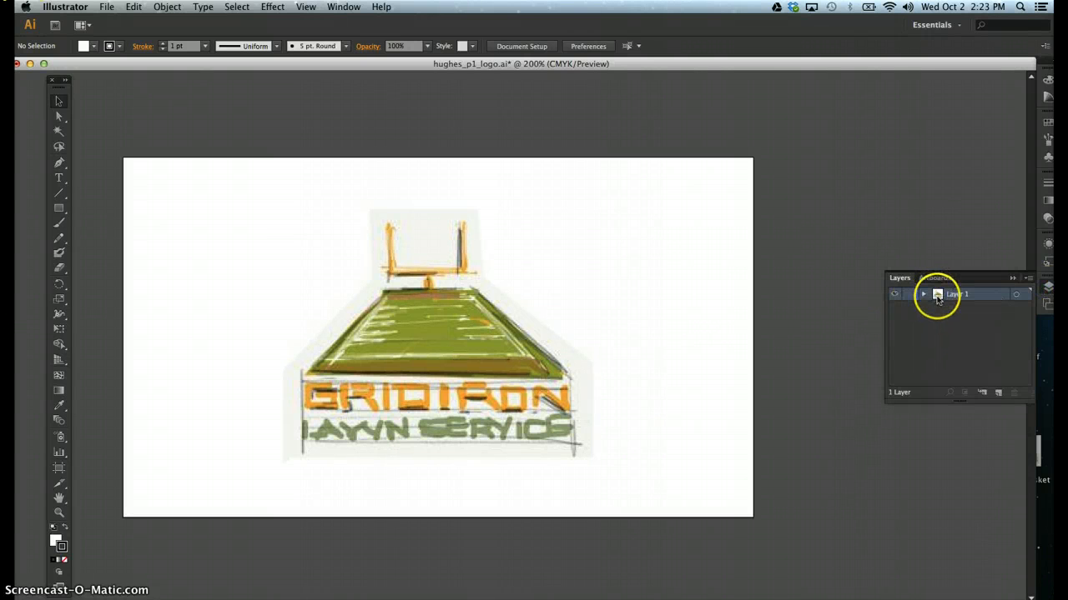
drag(901, 281, 796, 201)
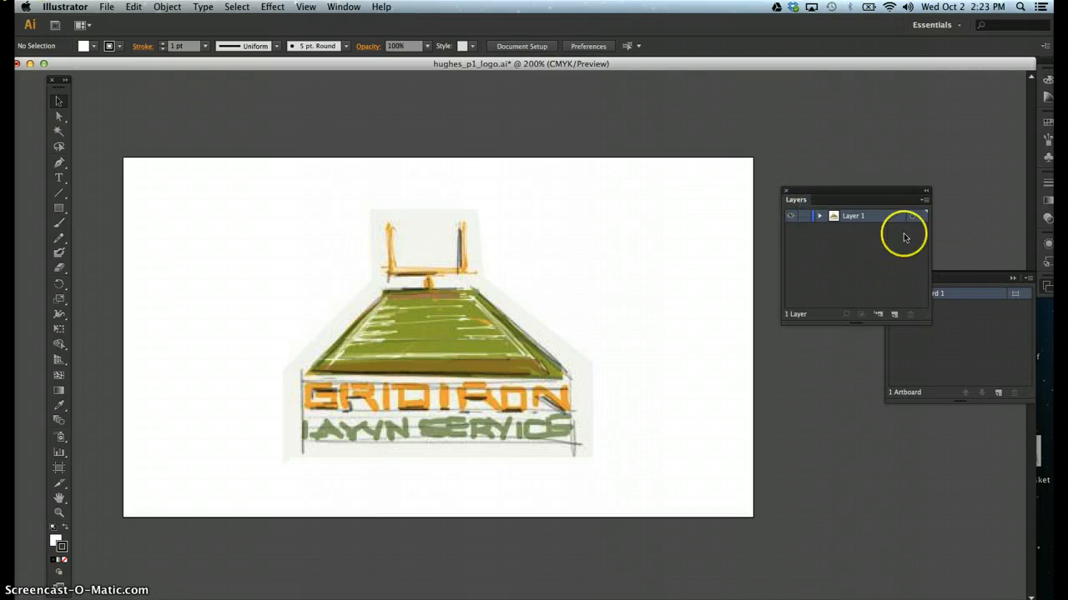
click(1009, 278)
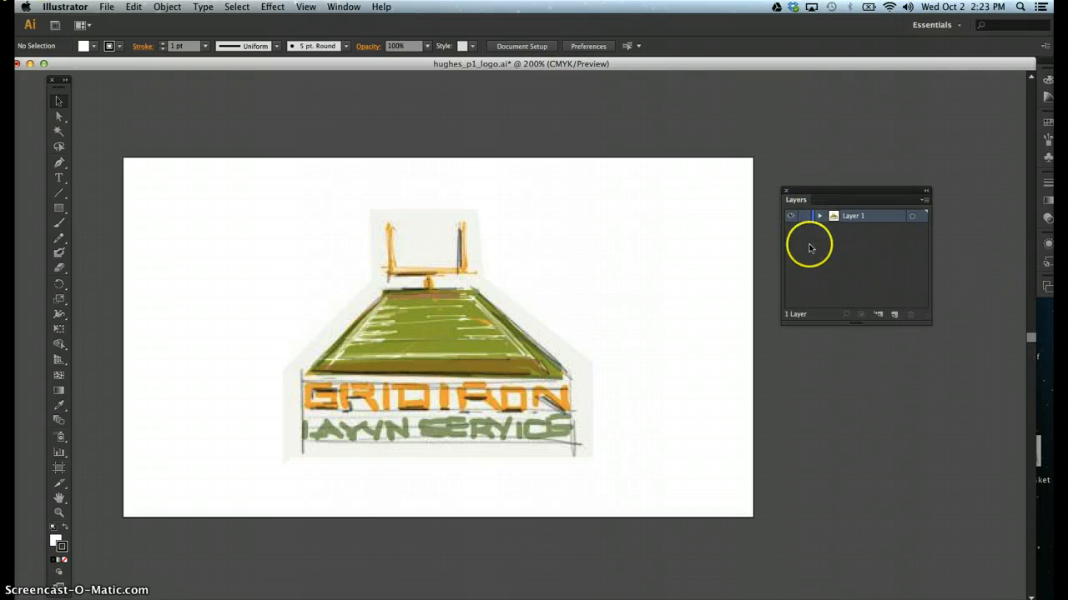
click(823, 266)
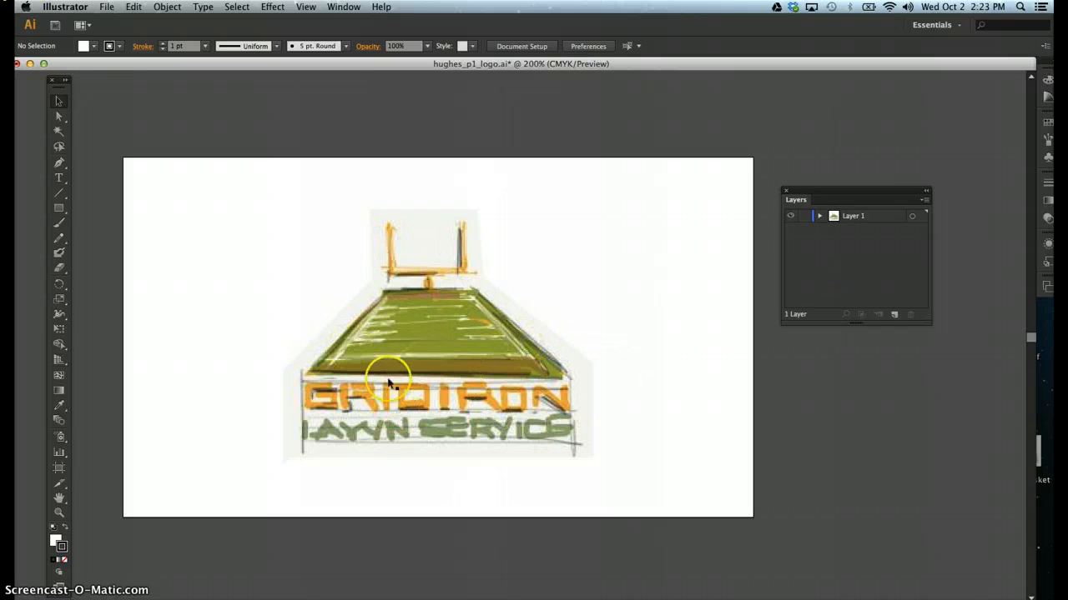
- Reposition the placed sketch so its centre sits at about X 3.40 in, Y 2.08 in
mouse_move(389, 383)
mouse_down()
mouse_move(470, 394)
mouse_move(431, 375)
mouse_move(425, 348)
mouse_move(484, 333)
mouse_move(460, 346)
mouse_move(395, 341)
mouse_up()
click(639, 370)
click(627, 349)
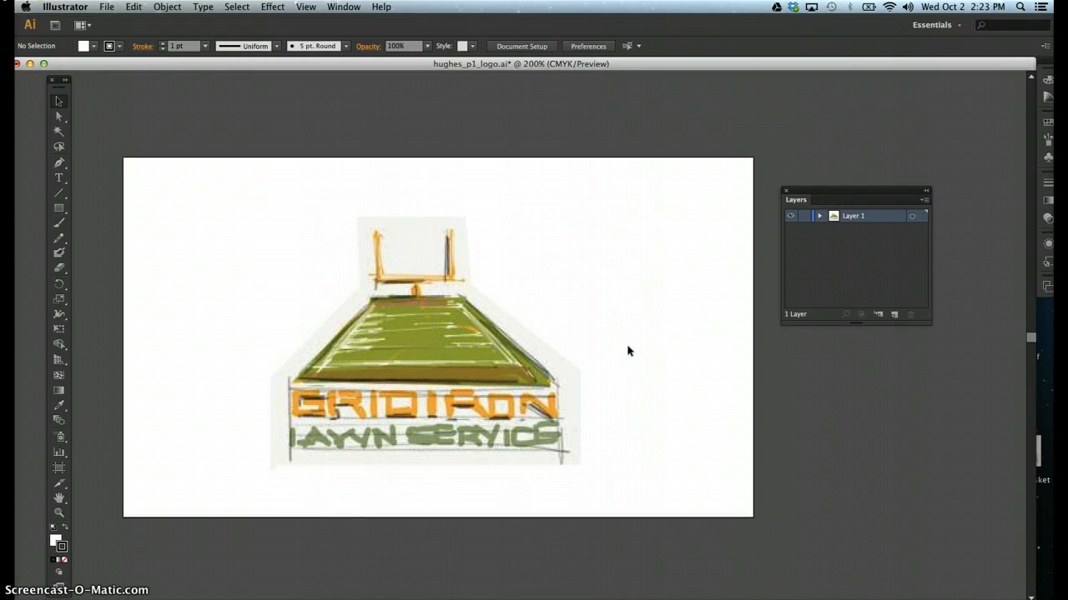
- Try locking Layer 1, which holds the placed sketch
click(483, 370)
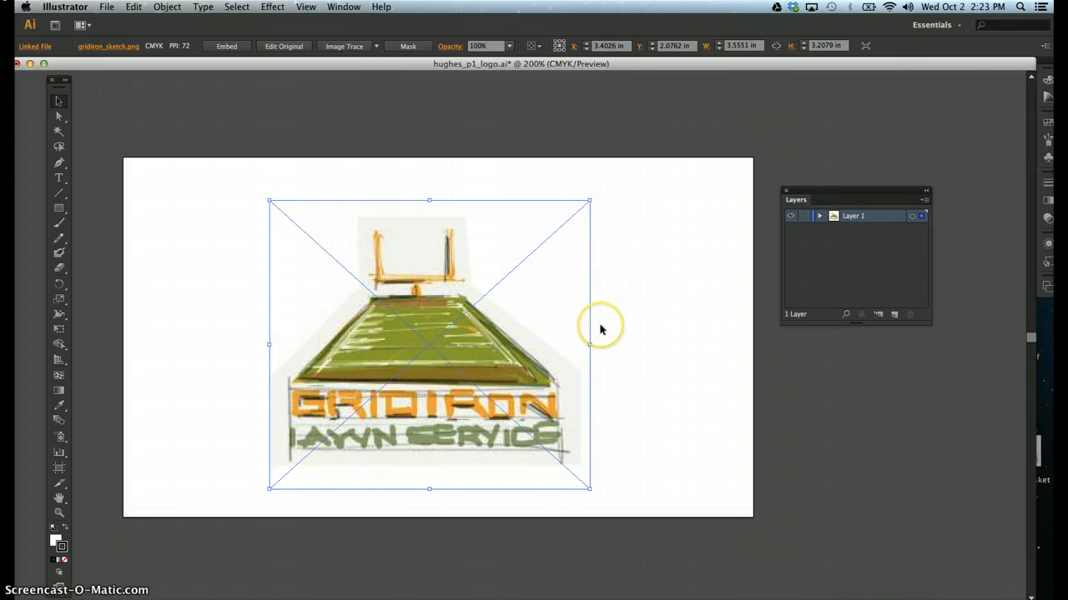
click(399, 343)
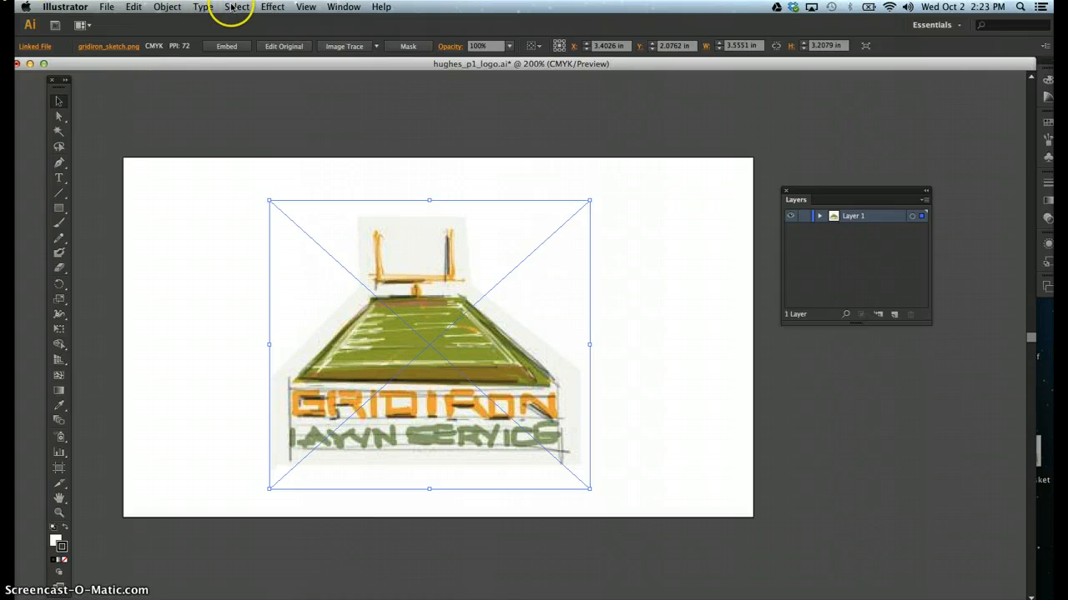
click(804, 216)
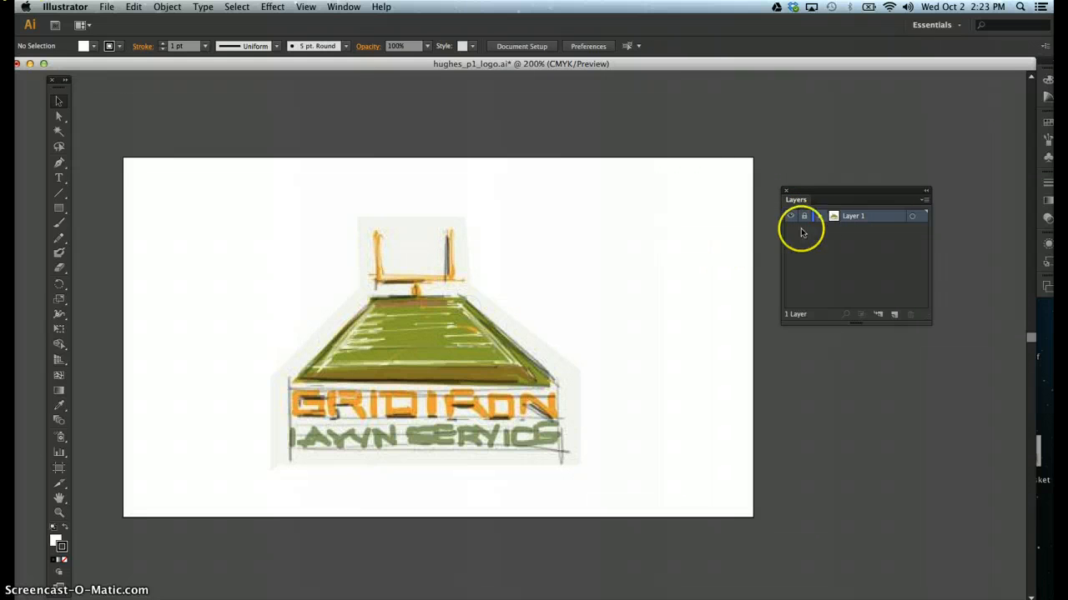
- Lock the placed sketch as an object and test the lock by trying to select and move it
click(419, 365)
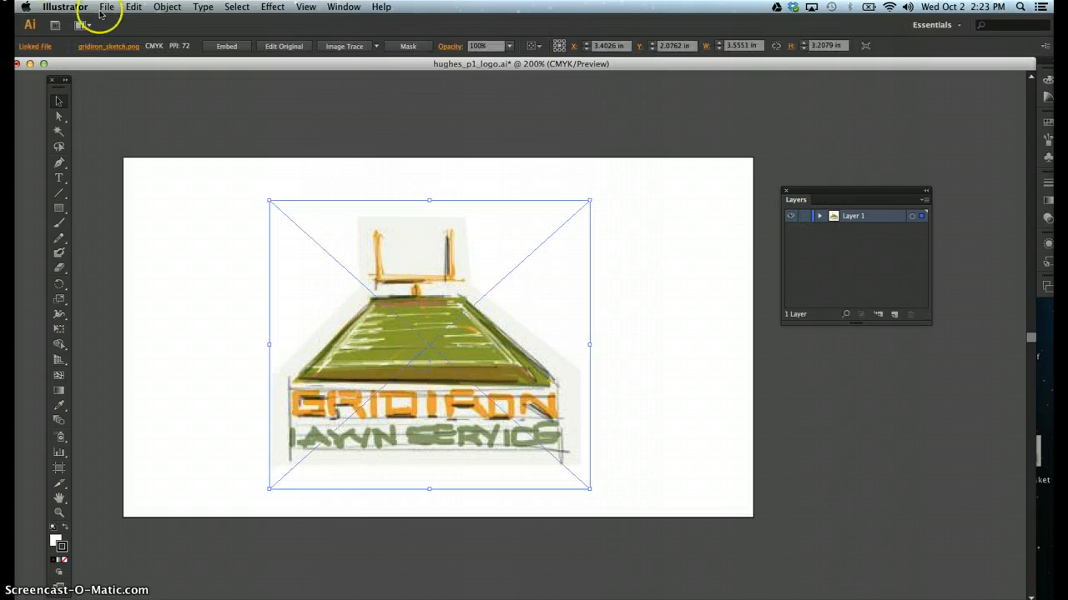
click(167, 8)
click(176, 75)
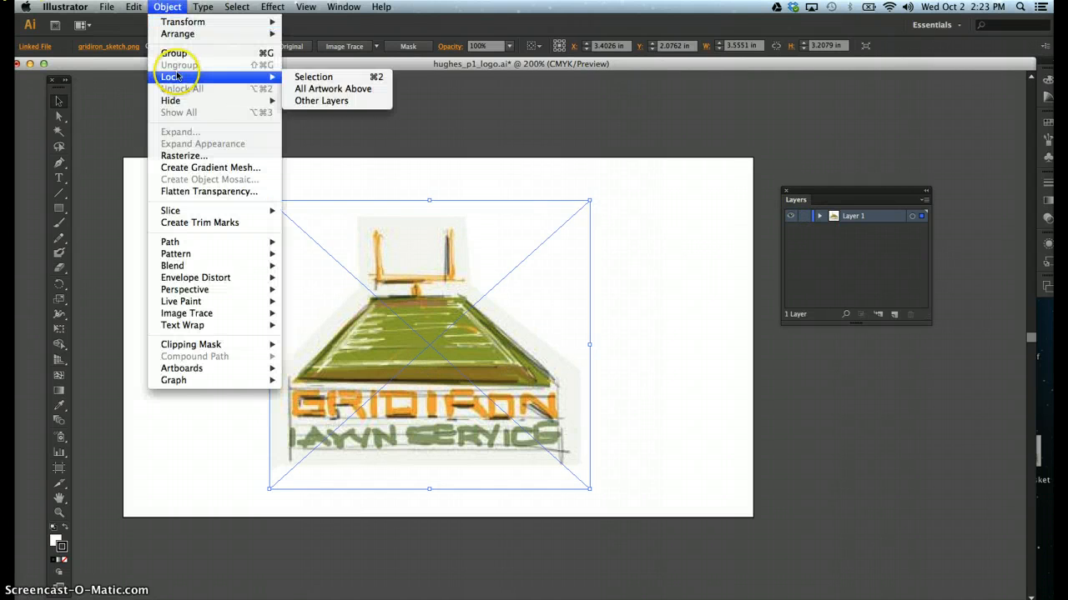
click(318, 77)
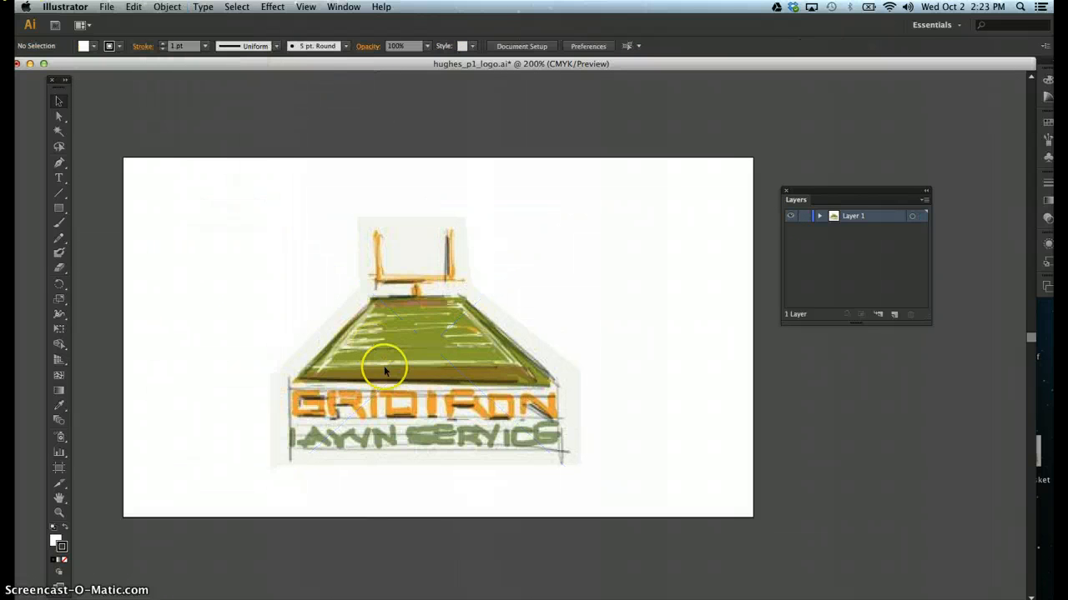
click(573, 334)
click(529, 313)
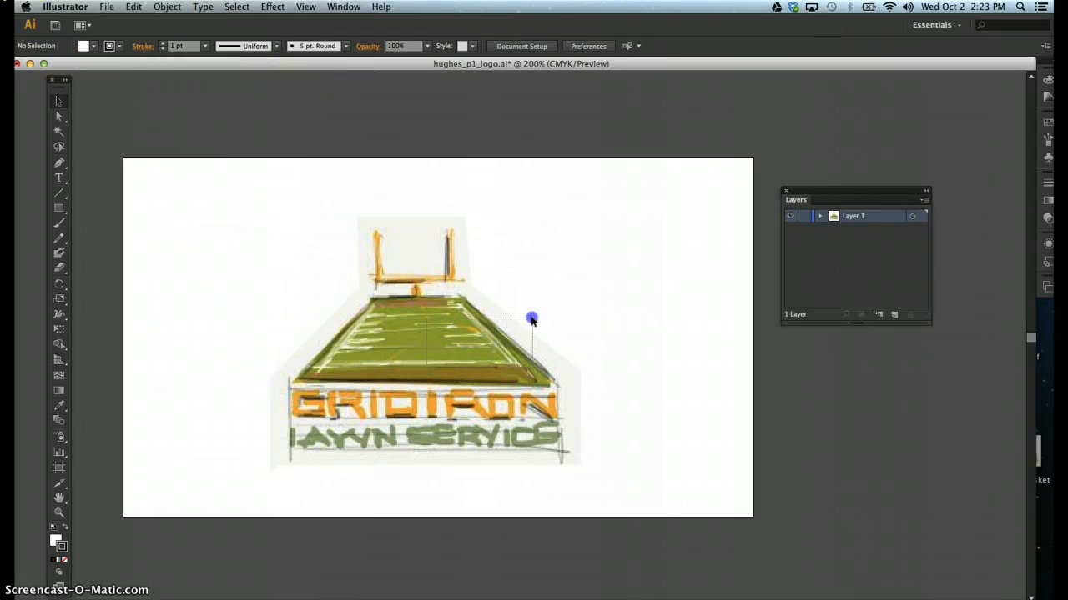
drag(405, 289, 481, 208)
drag(470, 335, 589, 323)
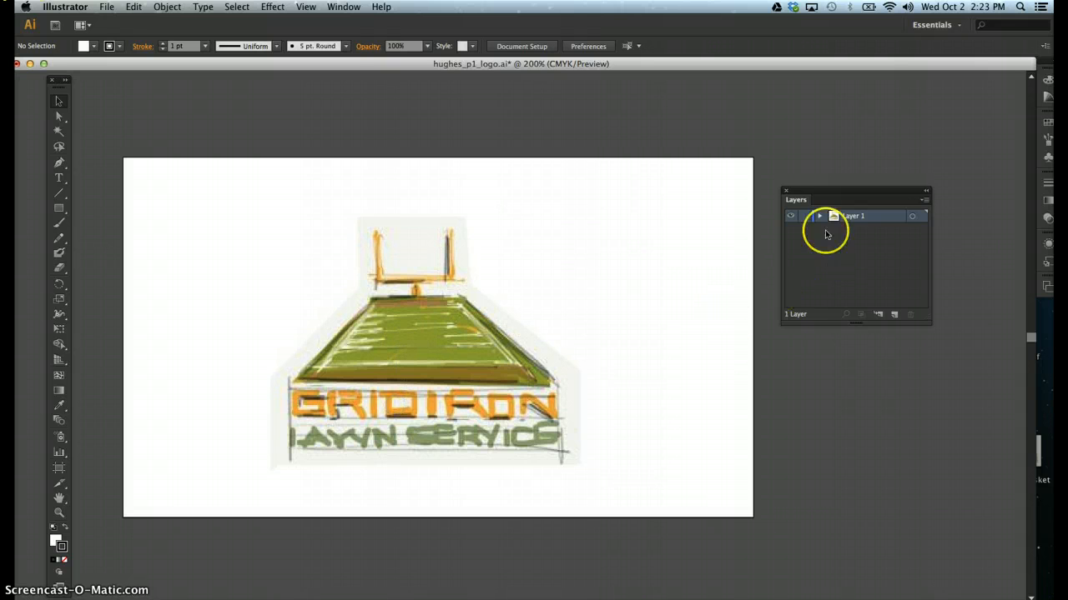
- Lock Layer 1 and create a new layer named "field" with Green as its layer colour
click(803, 216)
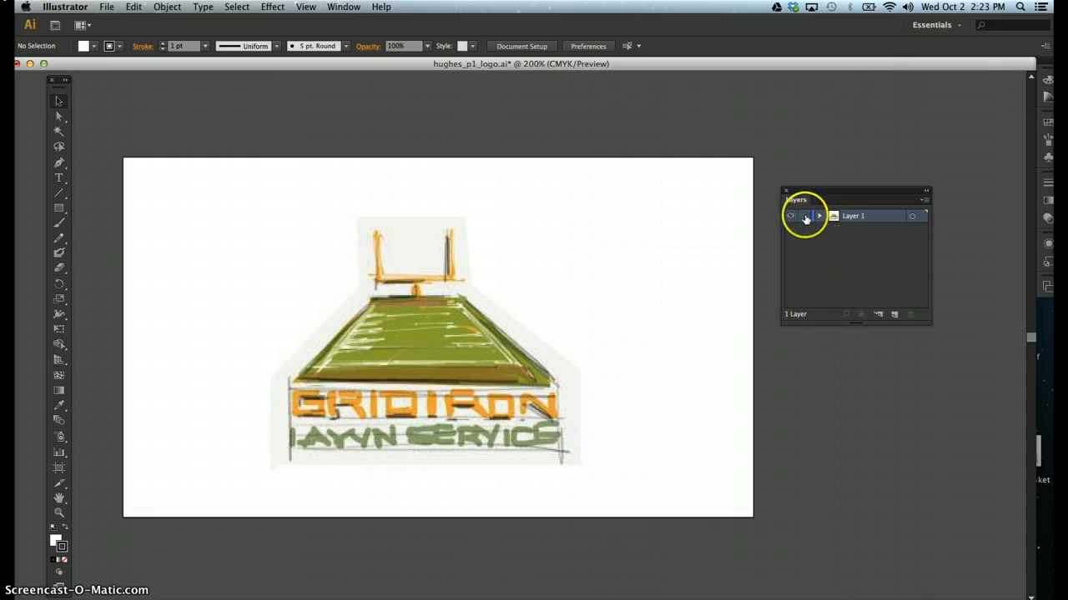
click(923, 200)
click(884, 200)
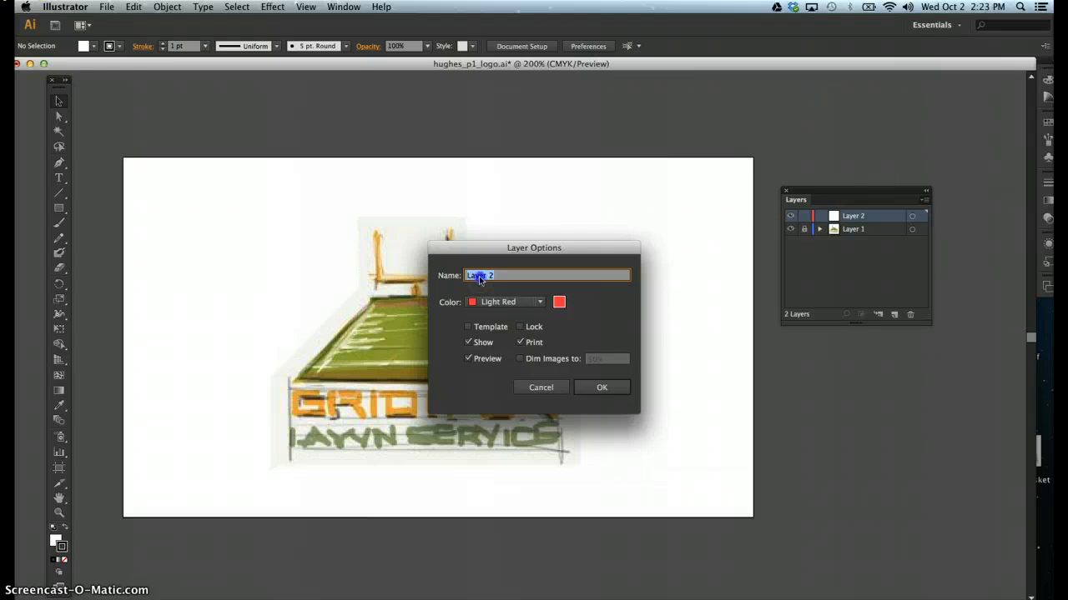
text(field)
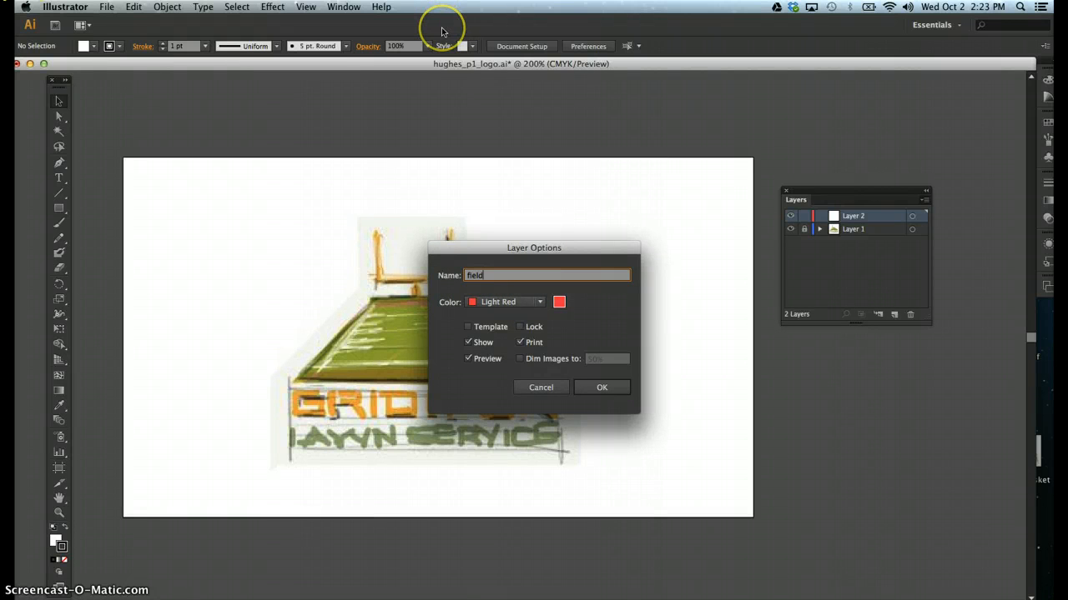
click(513, 306)
click(505, 329)
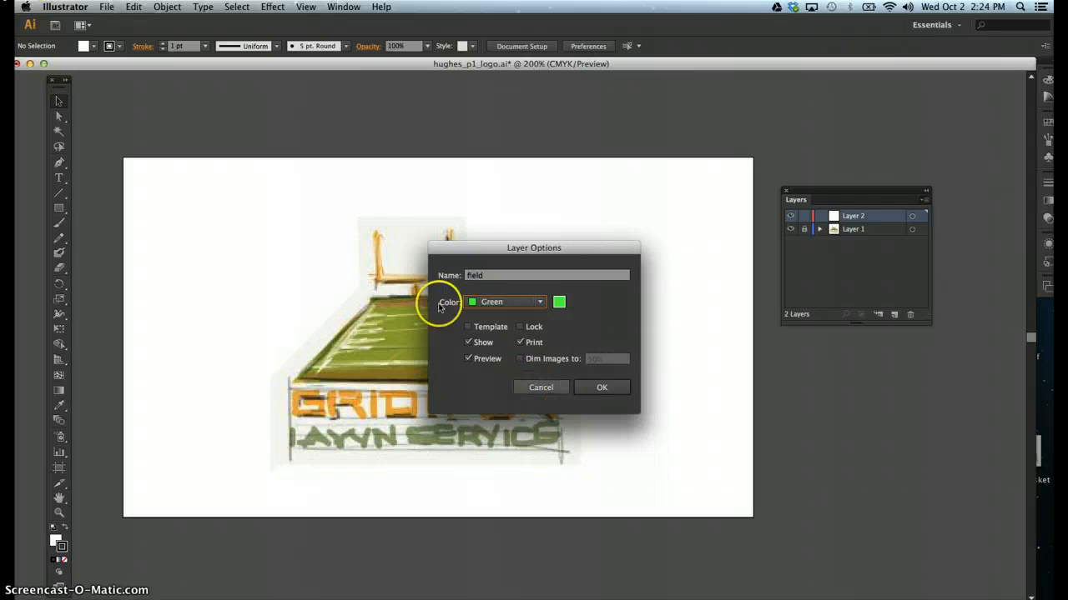
click(603, 389)
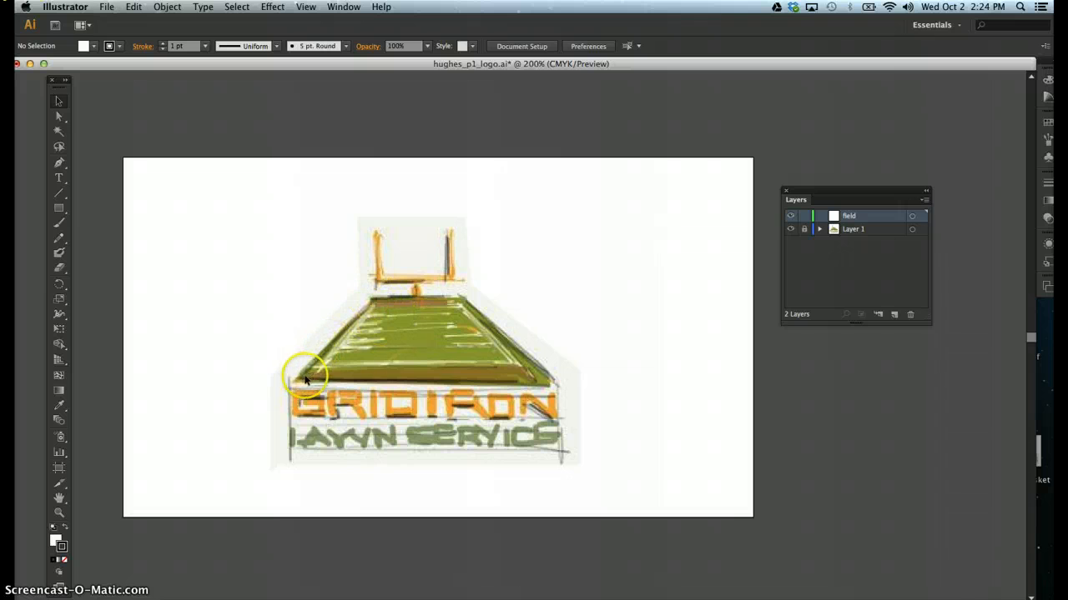
- Trace the sketch's lawn area on the field layer as a closed four-sided trapezoid with the Pen tool
click(60, 163)
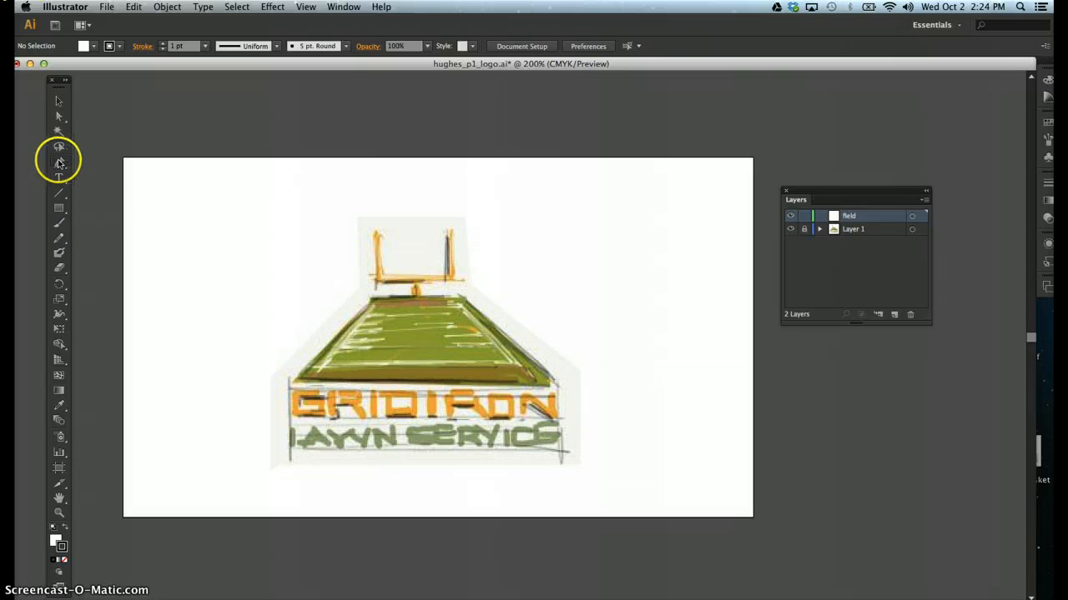
click(372, 298)
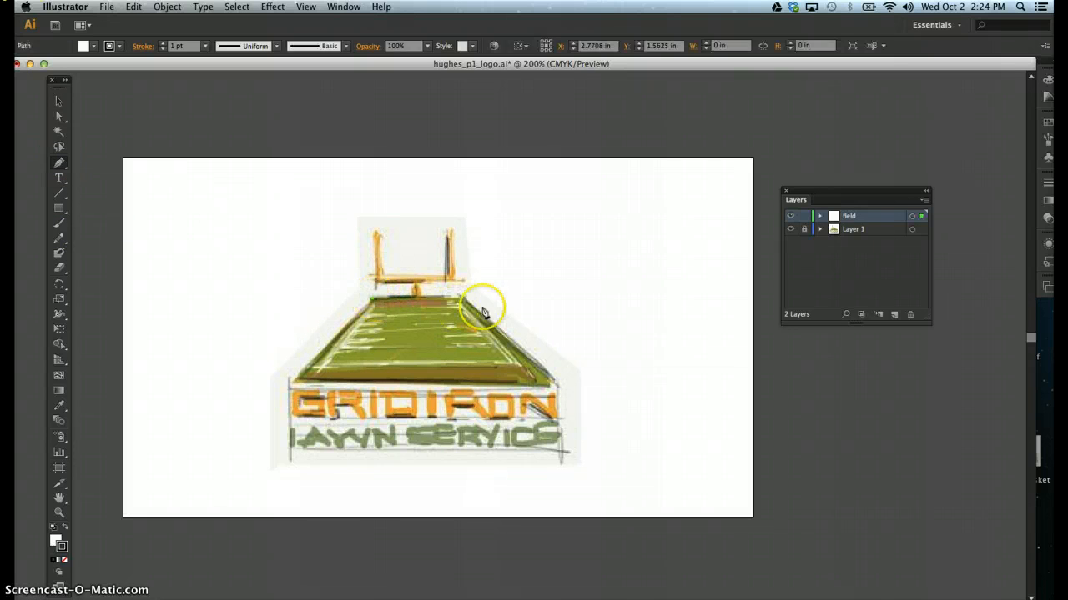
click(464, 298)
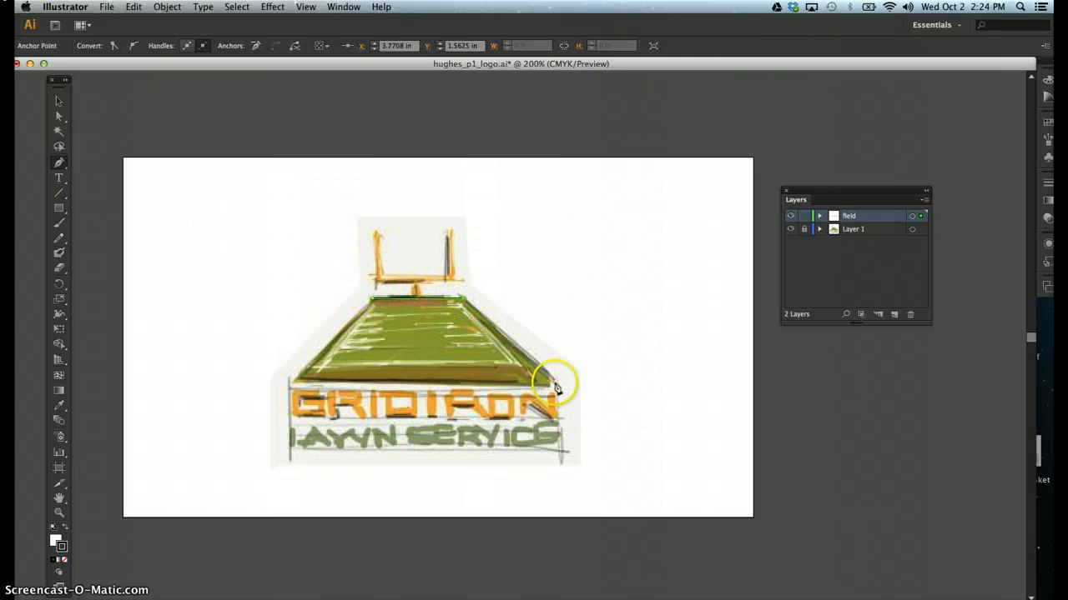
click(550, 386)
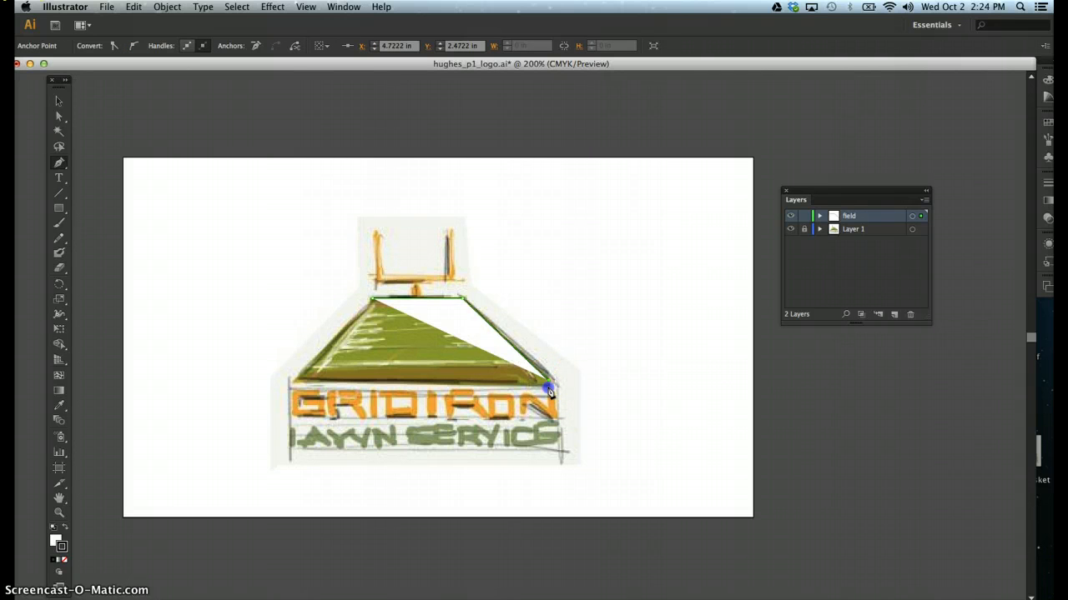
click(297, 382)
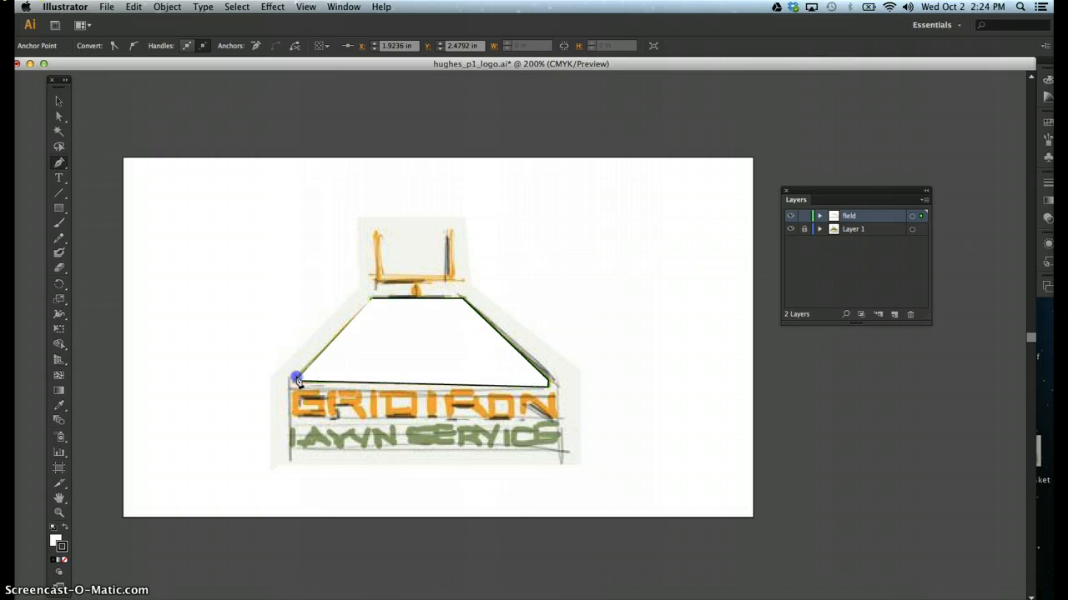
click(372, 299)
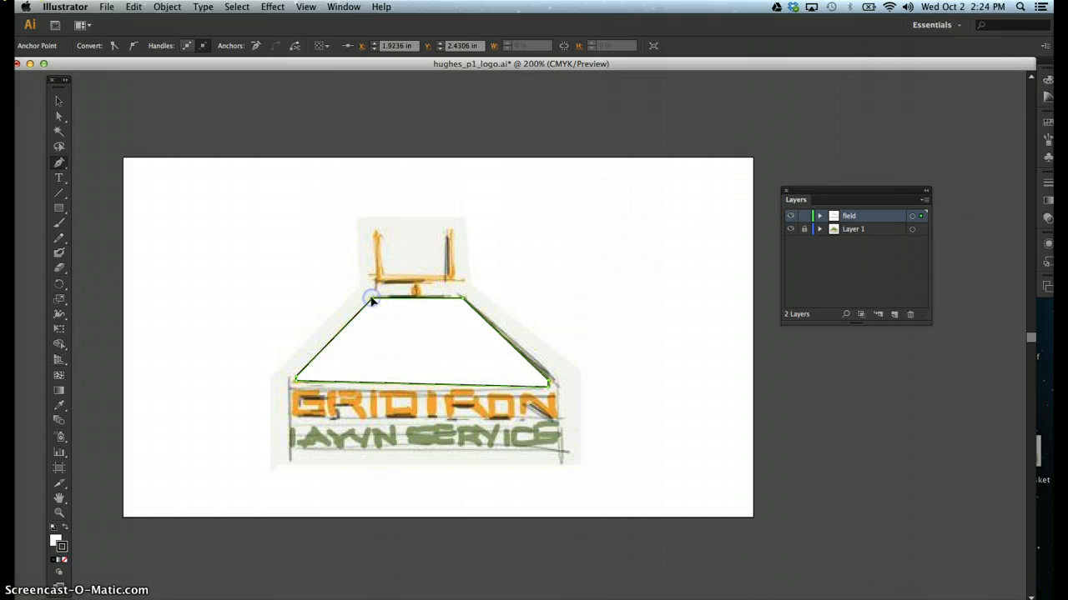
- Fine-tune the trapezoid's two lower corner anchors, placing the lower-left one at about X 1.92 in, Y 2.5 in, and deselect
click(58, 116)
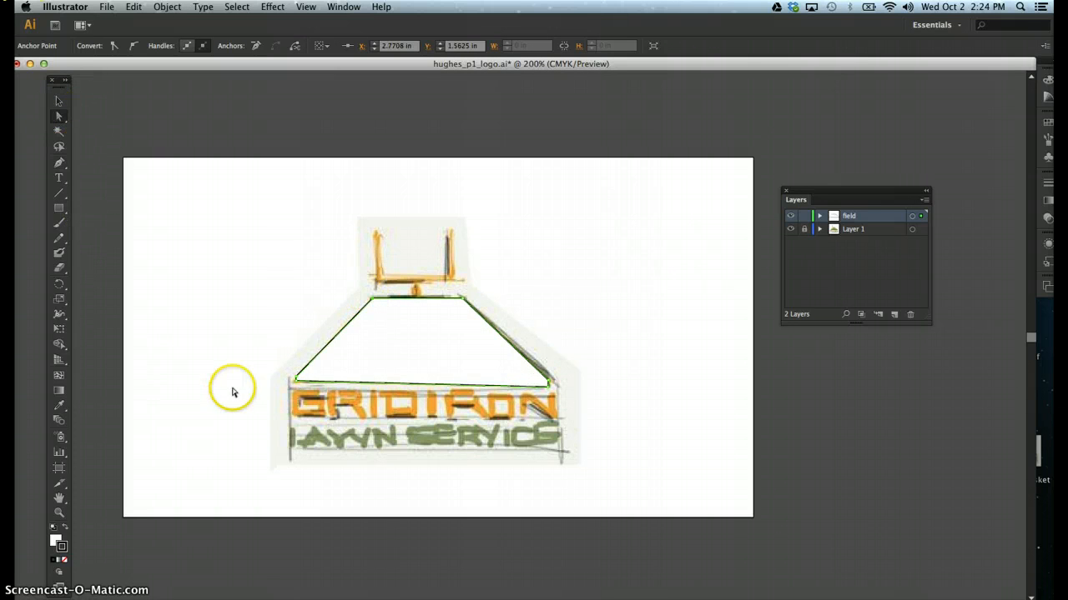
click(296, 383)
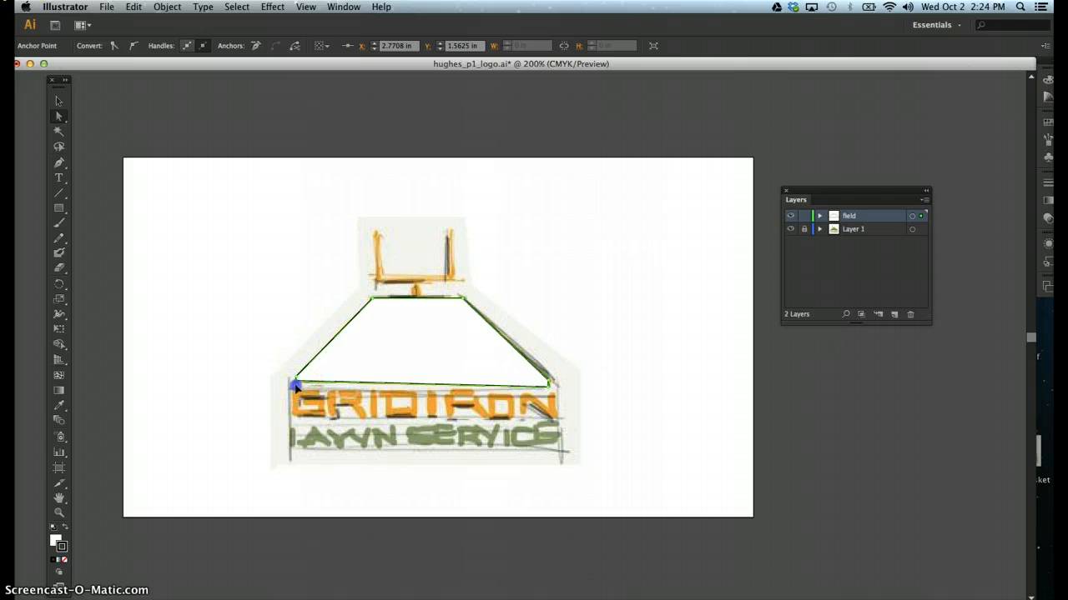
drag(296, 385, 297, 385)
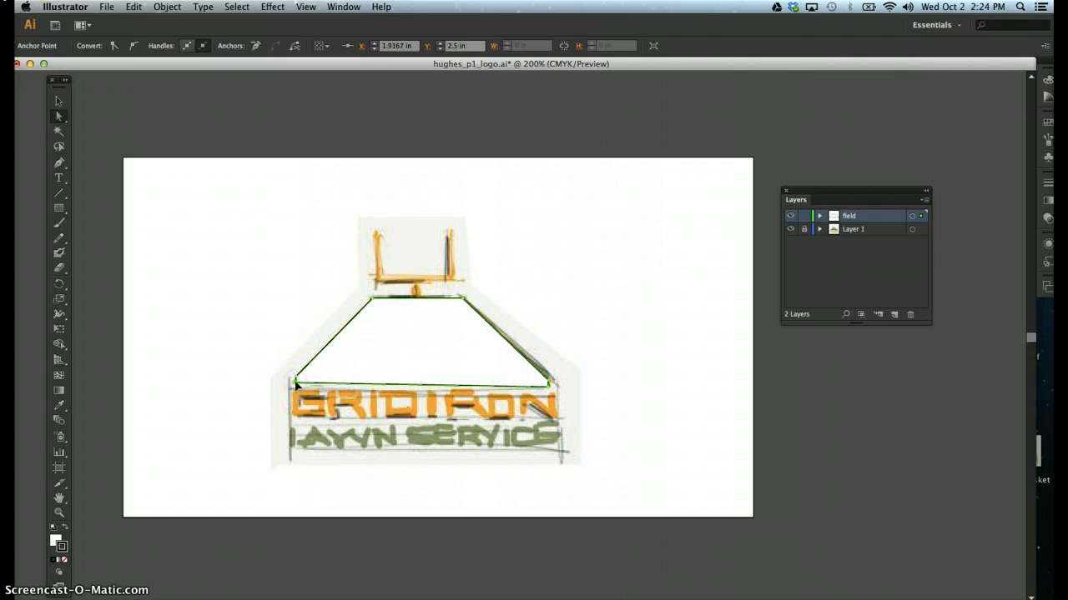
click(549, 387)
drag(549, 386, 548, 384)
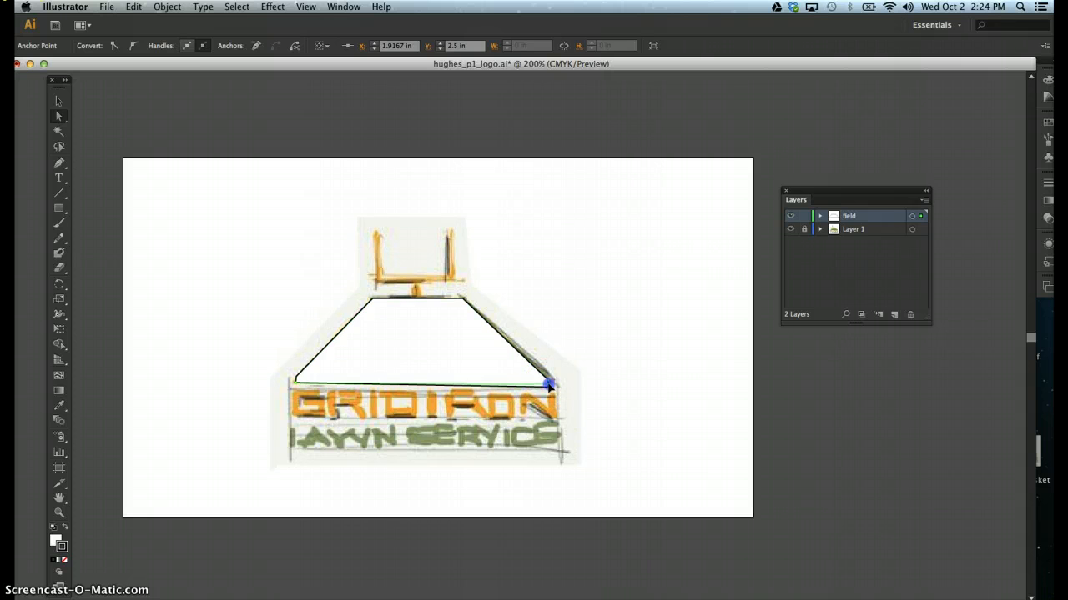
click(595, 345)
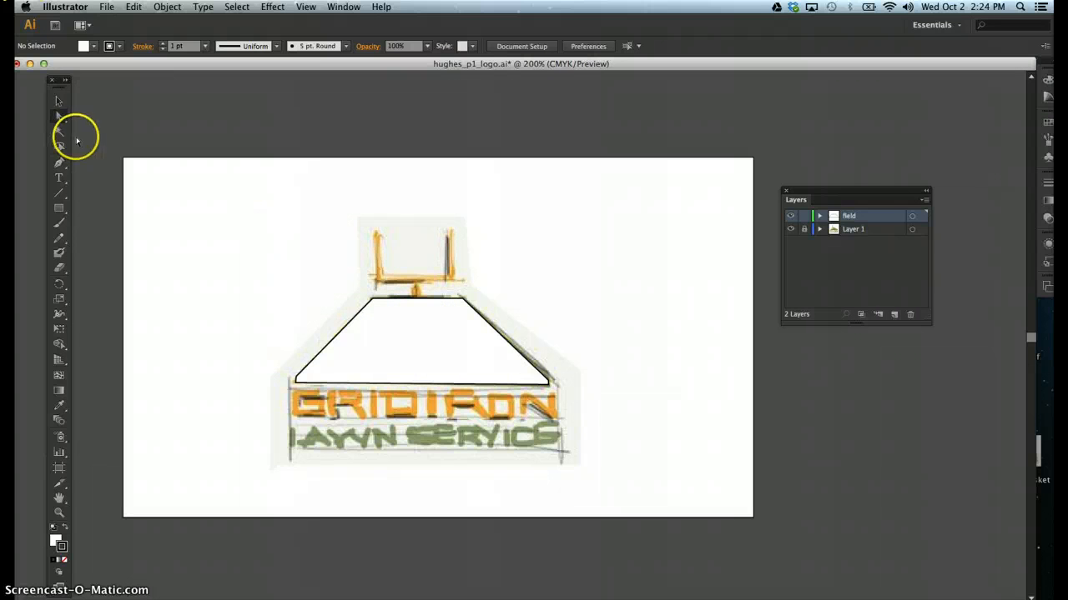
- Select the trapezoid, float the Swatches panel beside the artboard, and attach the Layers panel directly beneath it
click(59, 101)
click(401, 341)
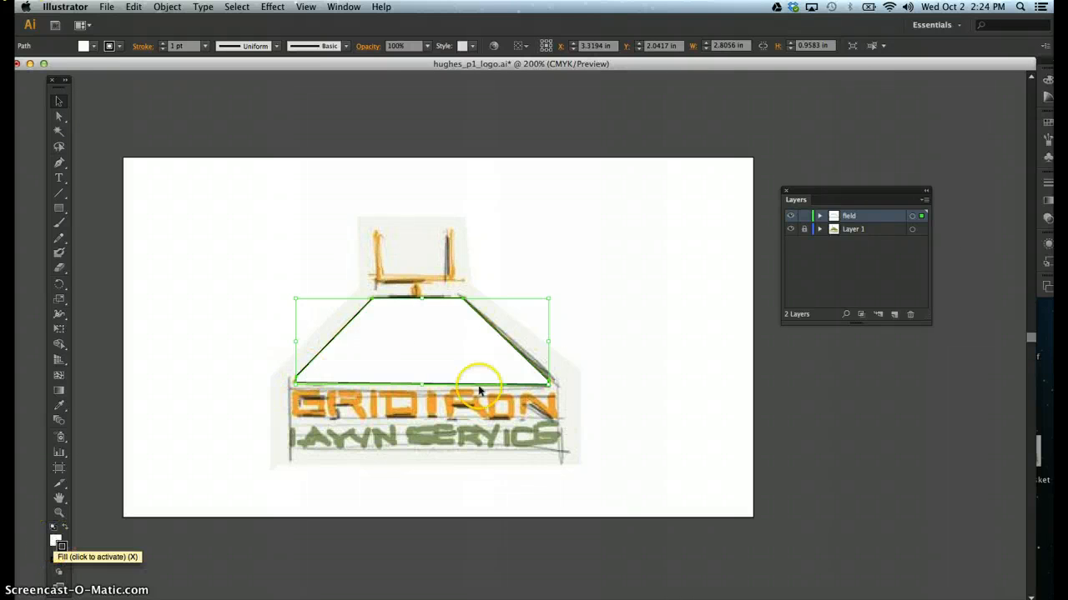
click(1046, 122)
drag(907, 111, 777, 101)
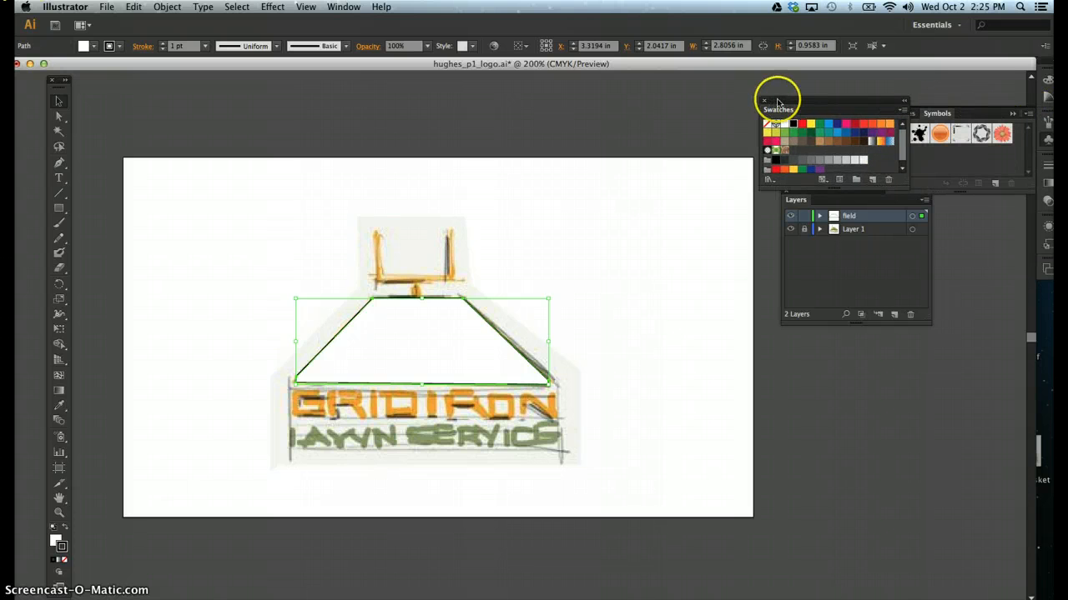
click(1012, 113)
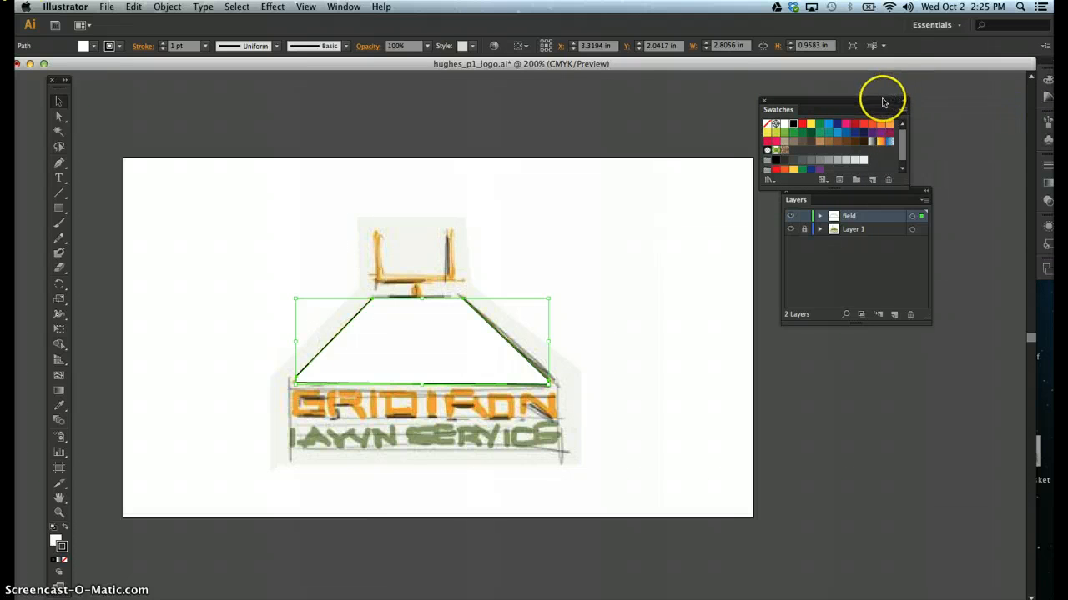
drag(884, 102, 901, 99)
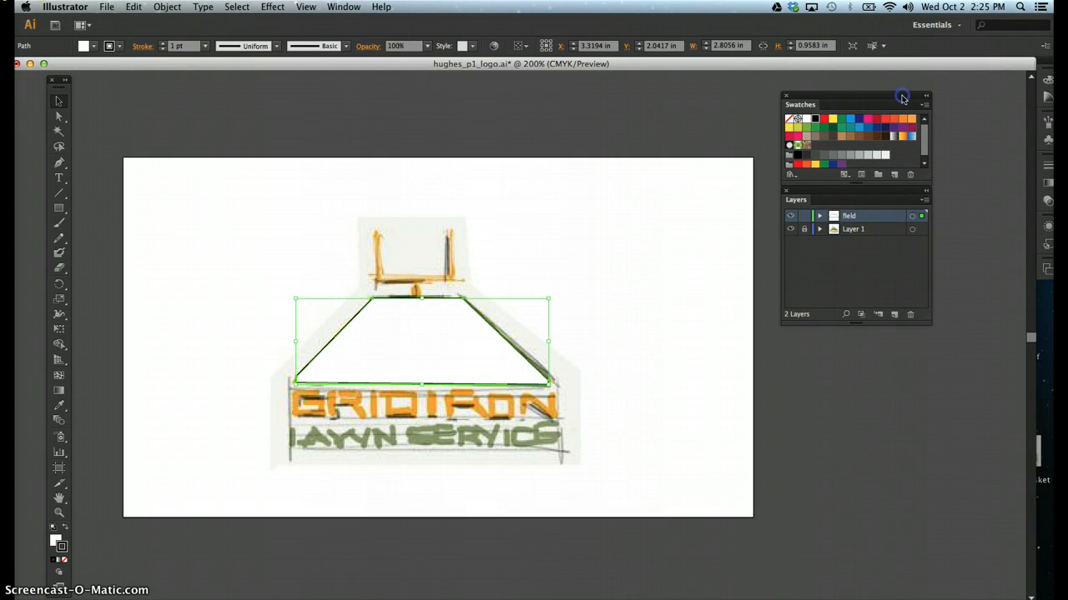
click(867, 193)
drag(868, 193, 850, 185)
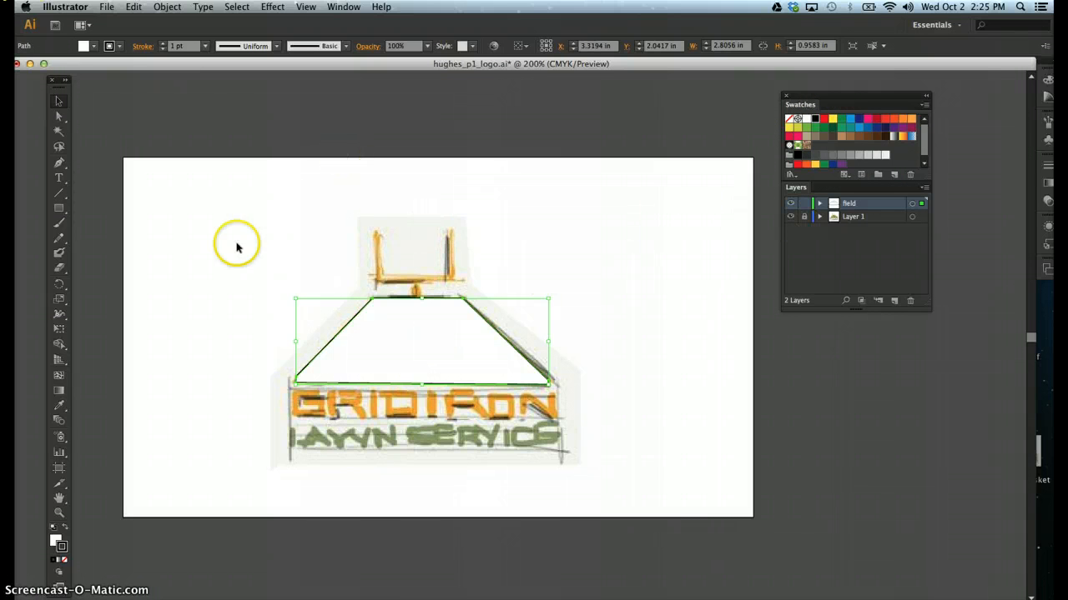
- Fill the trapezoid with a medium green swatch and deselect it
click(56, 540)
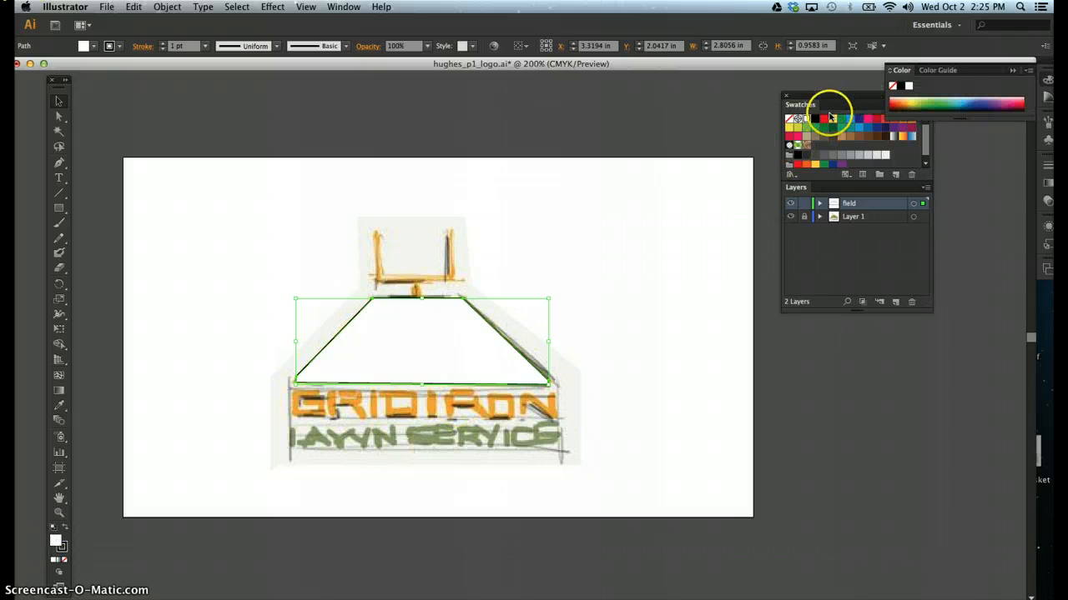
click(1029, 65)
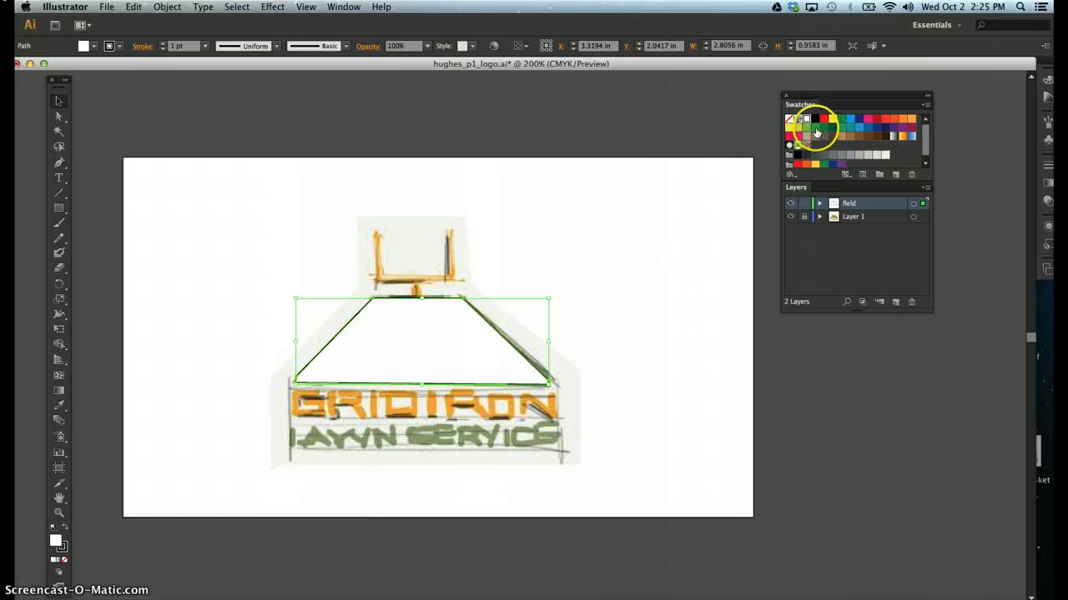
click(815, 128)
click(394, 329)
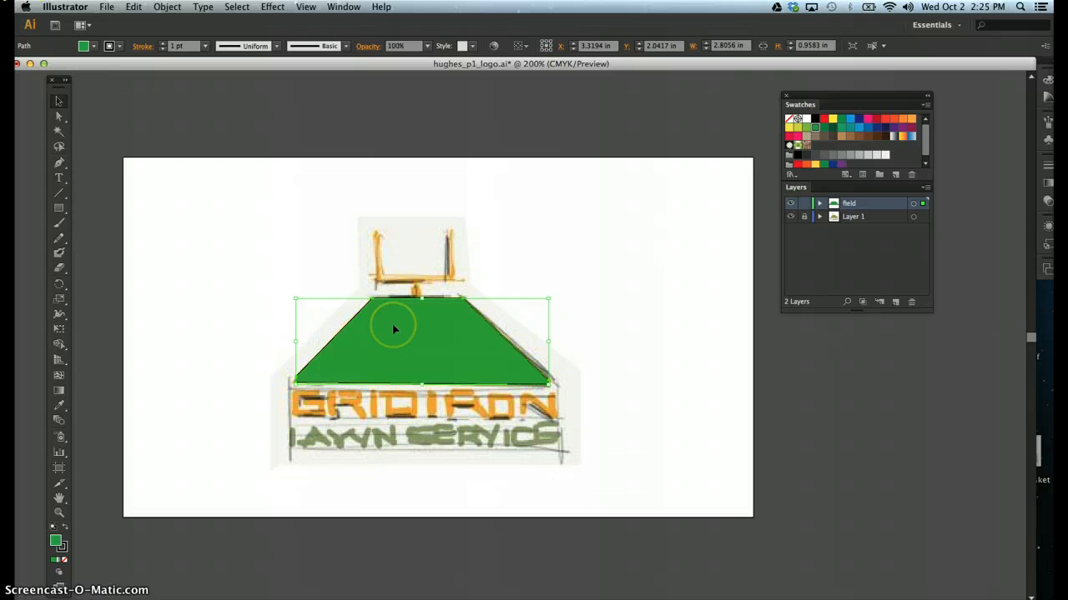
click(265, 425)
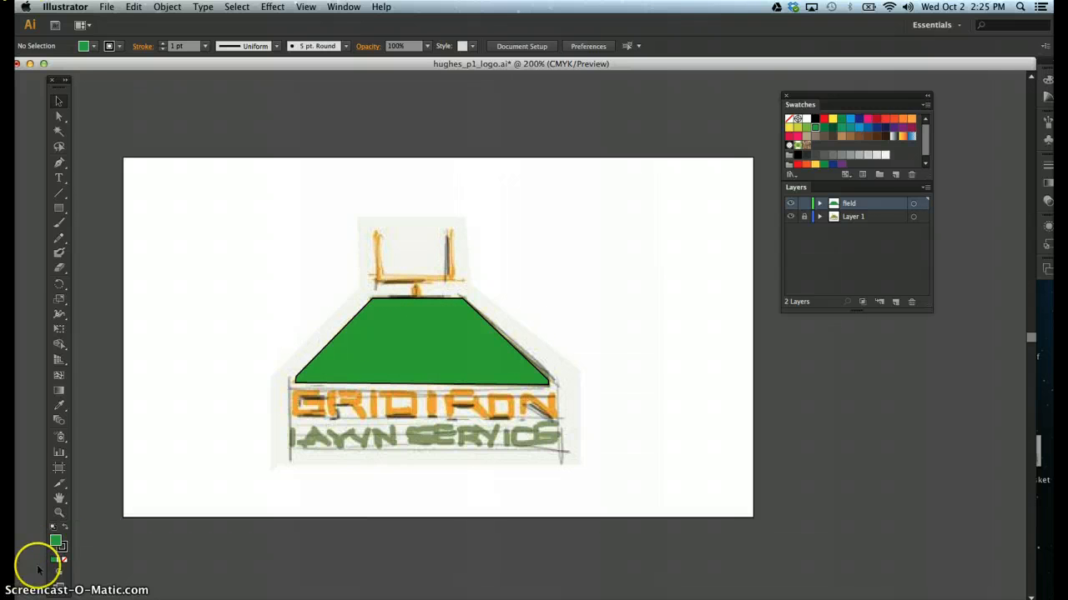
- Try setting the stroke to None with no object selected, and select the green field to check its outline
click(64, 550)
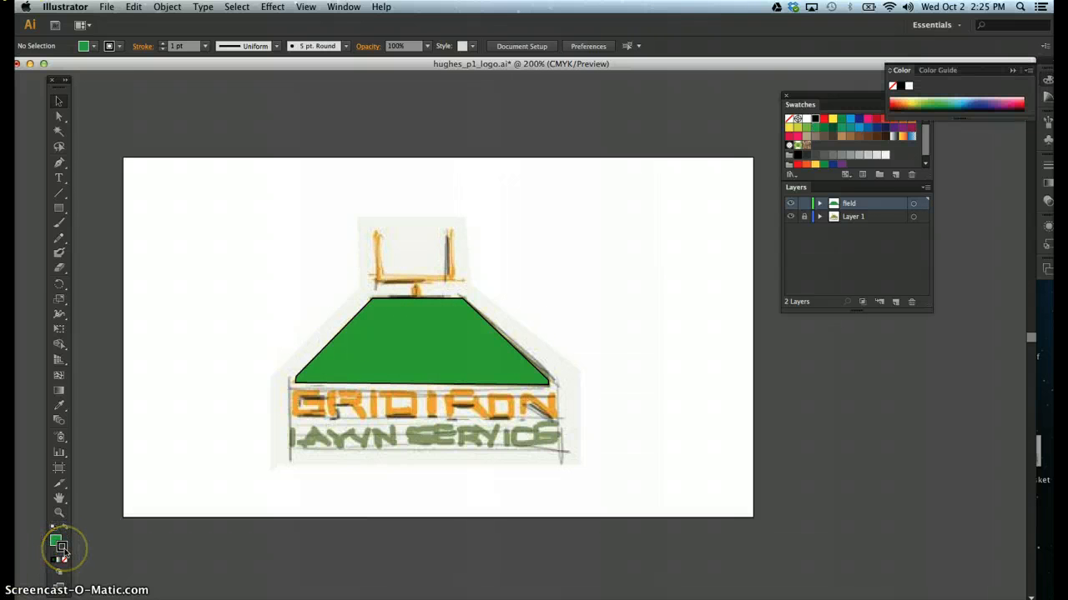
click(65, 561)
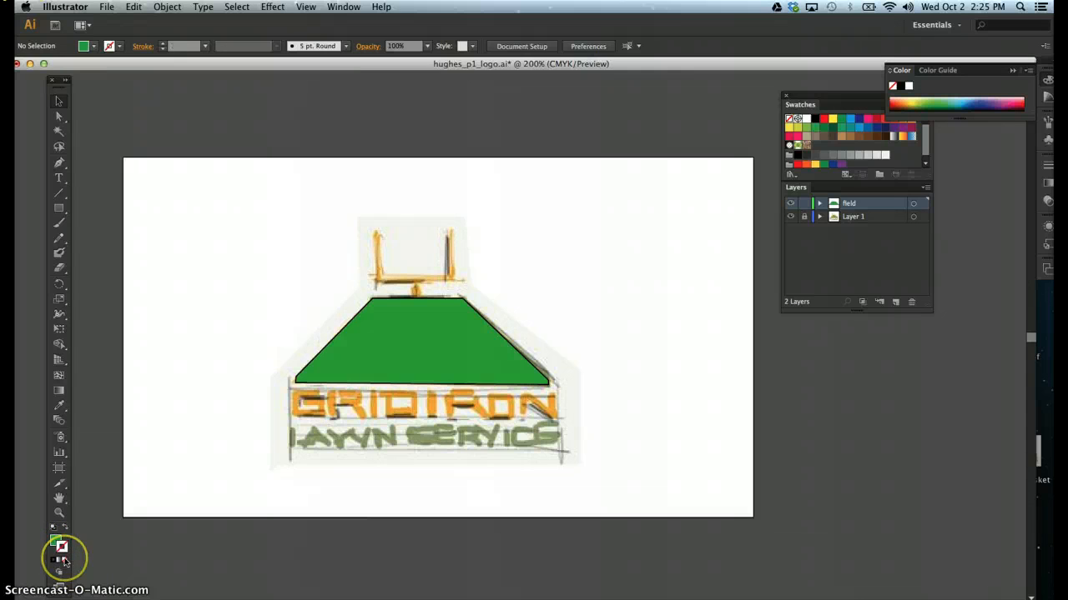
click(423, 377)
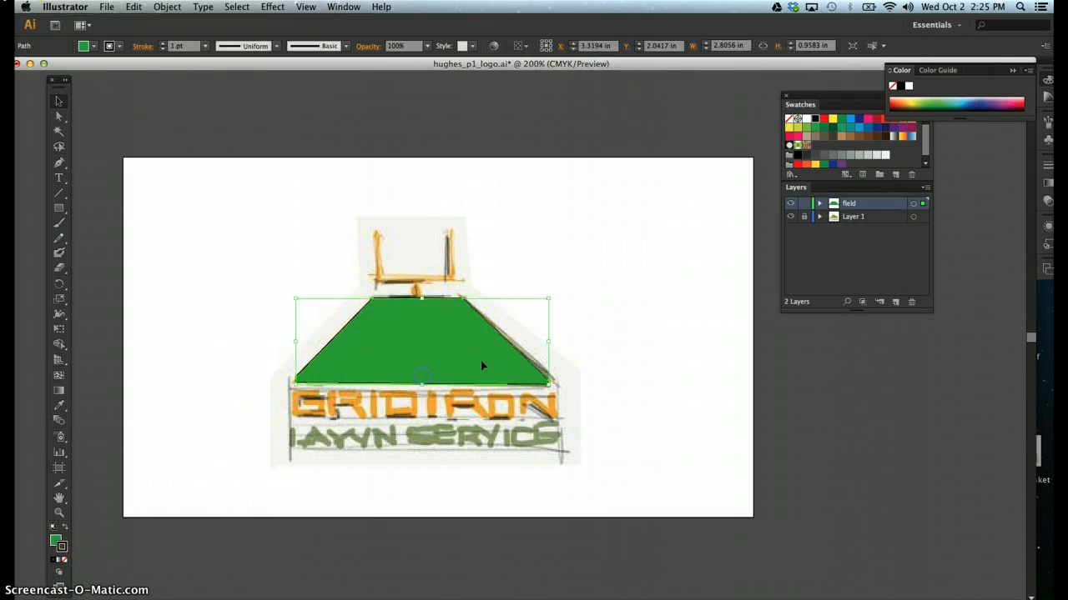
- Directly select the green field and shift it slightly so its centre sits at about X 3.34 in, Y 2.03 in
click(58, 116)
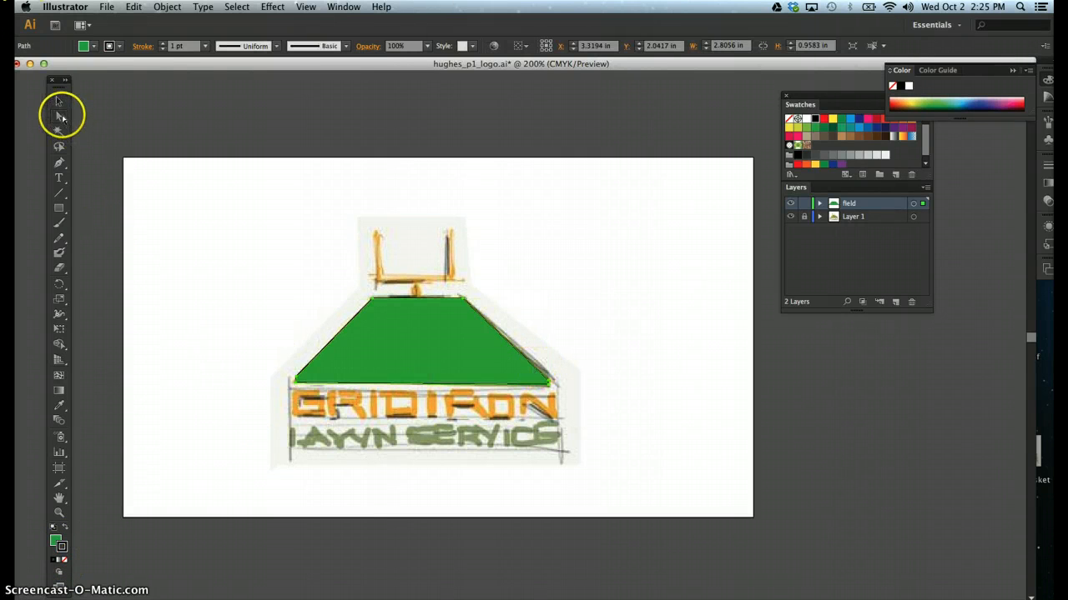
click(466, 363)
click(549, 381)
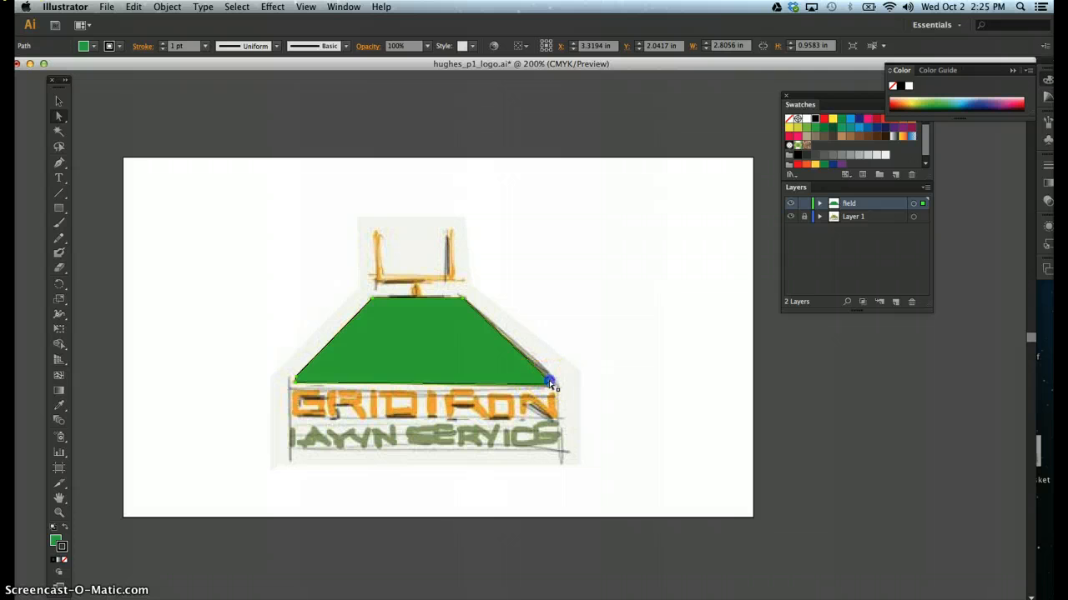
click(549, 381)
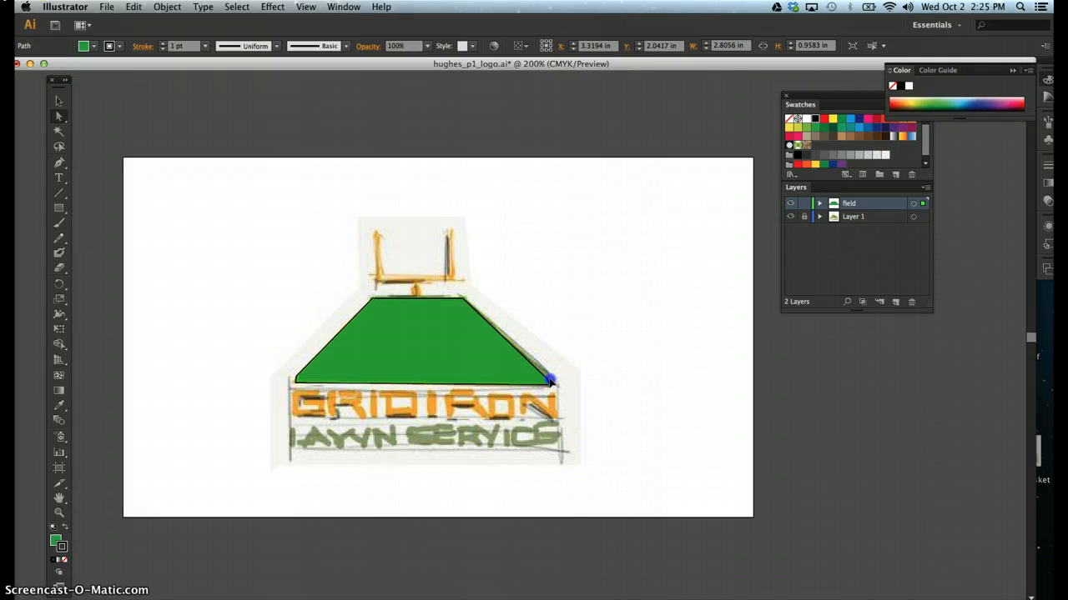
drag(550, 381, 551, 383)
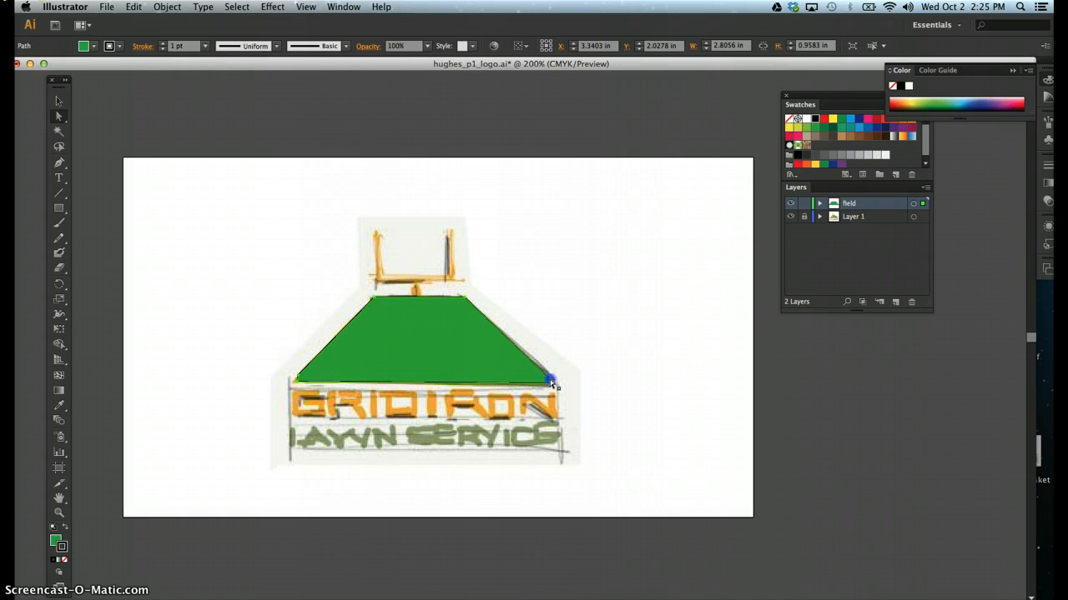
- Move the upper anchor point at the field's lower right corner to about X 4.75 in, Y 2.44 in, and deselect the shape
click(550, 381)
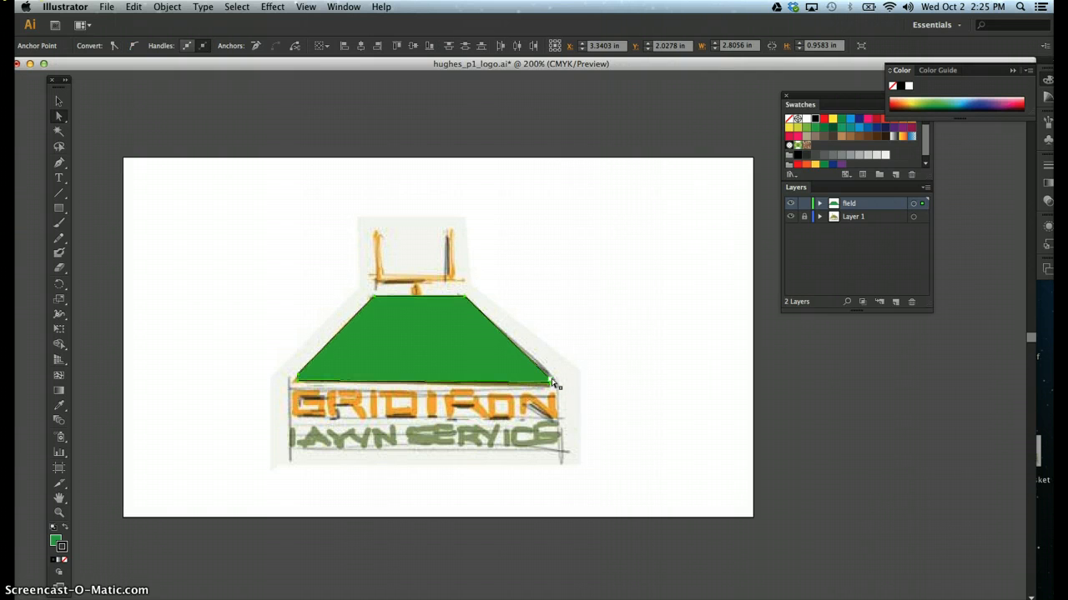
key(Down)
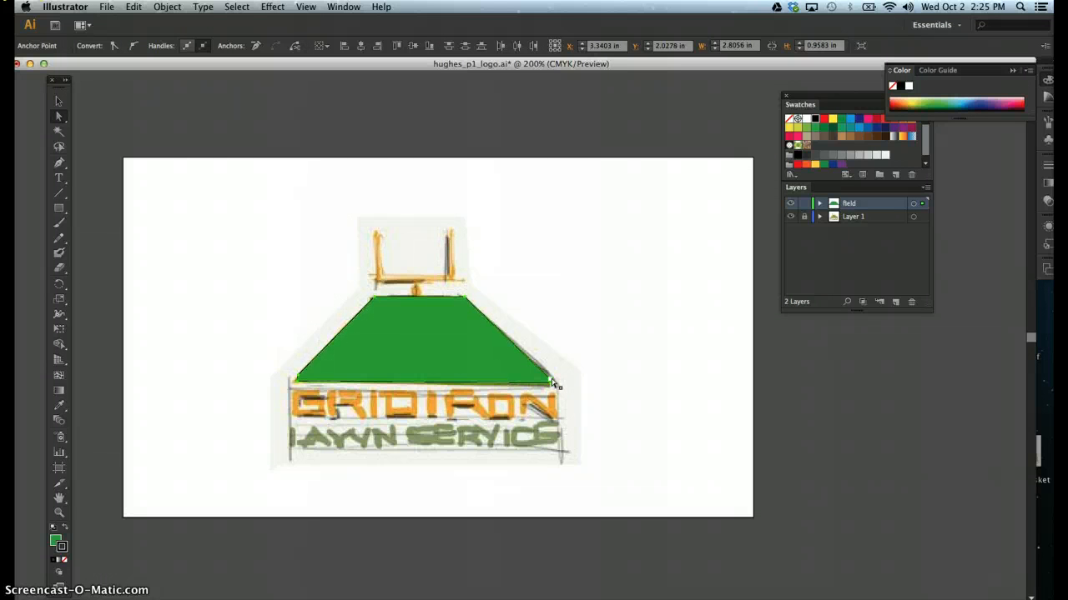
click(551, 380)
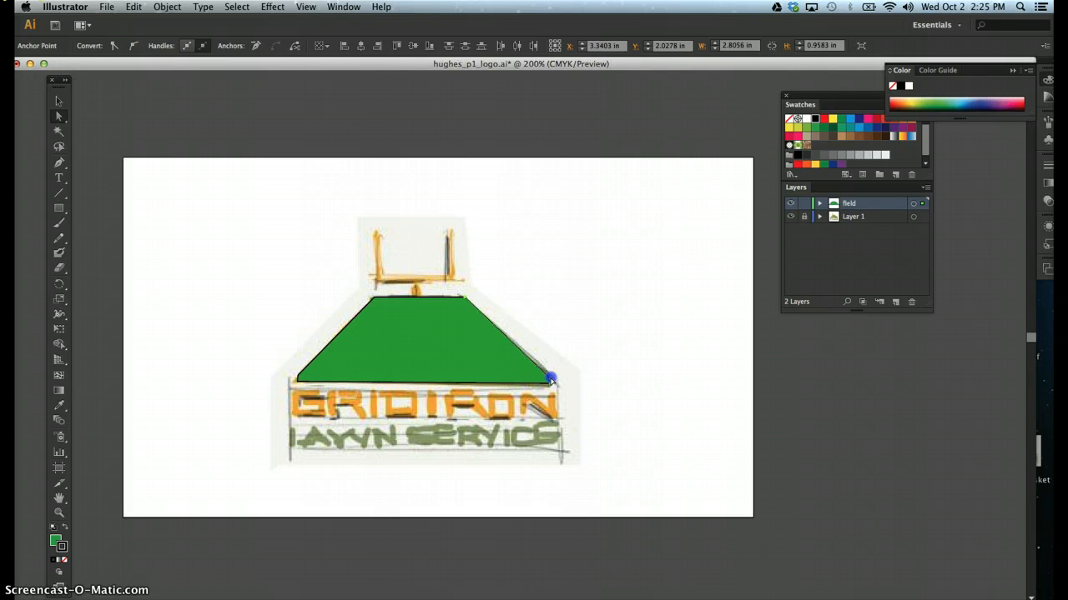
click(596, 408)
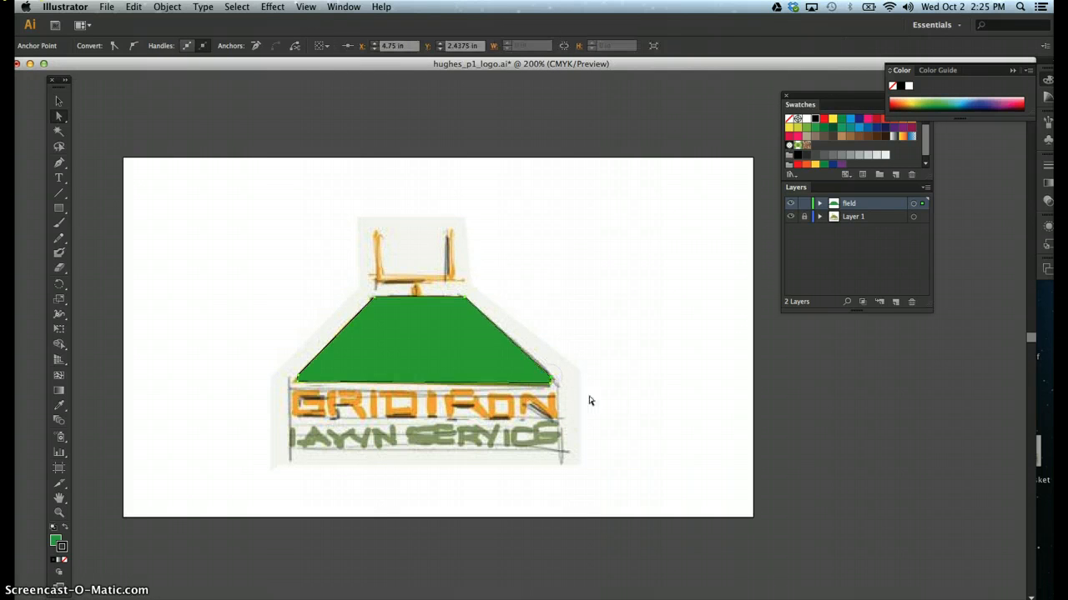
click(551, 378)
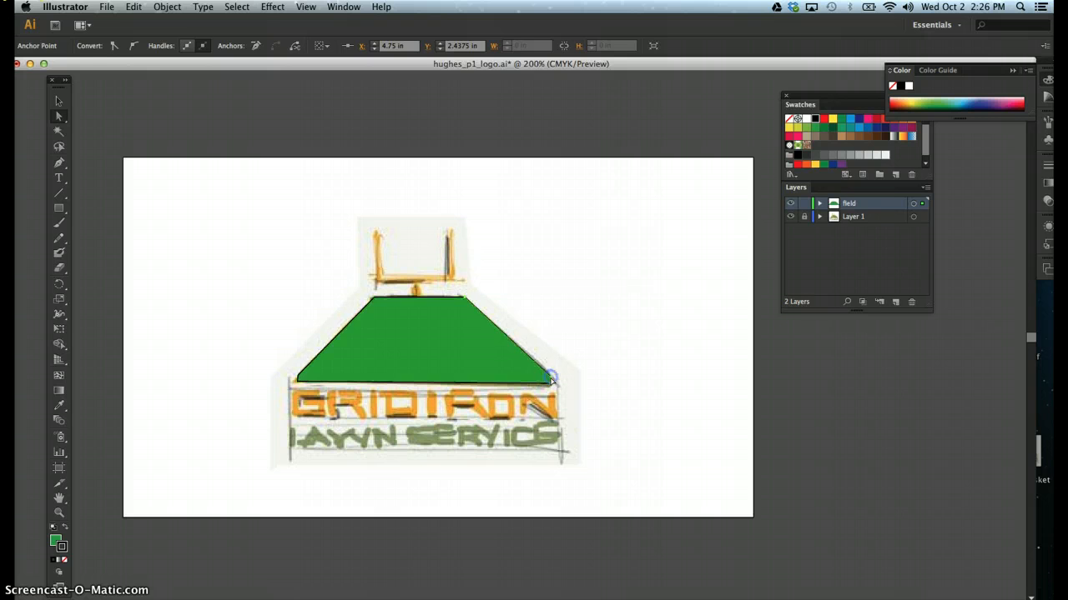
click(625, 415)
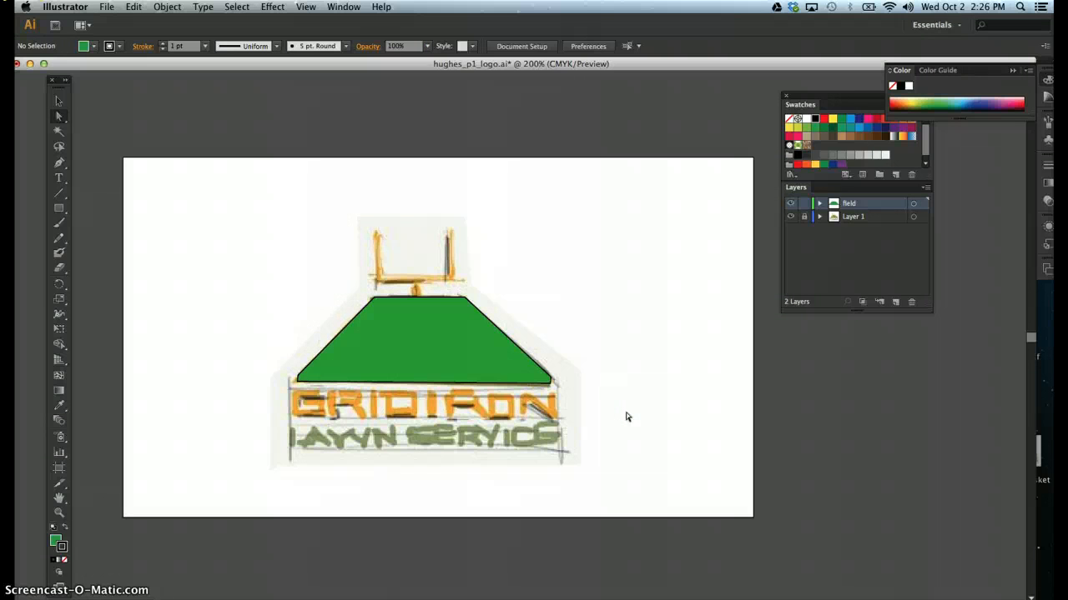
click(627, 417)
click(547, 296)
click(58, 101)
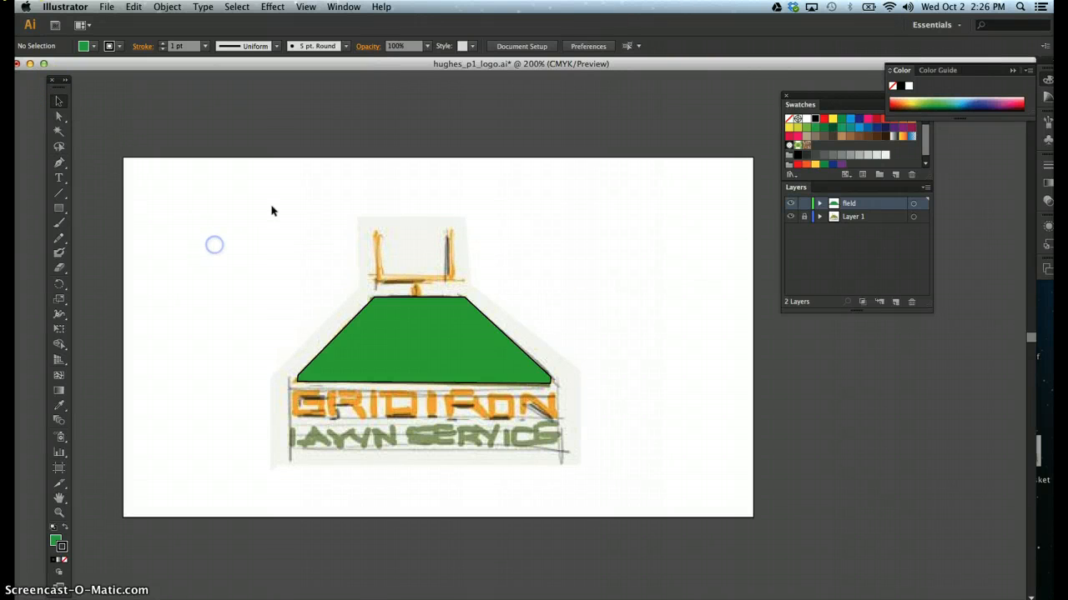
click(804, 206)
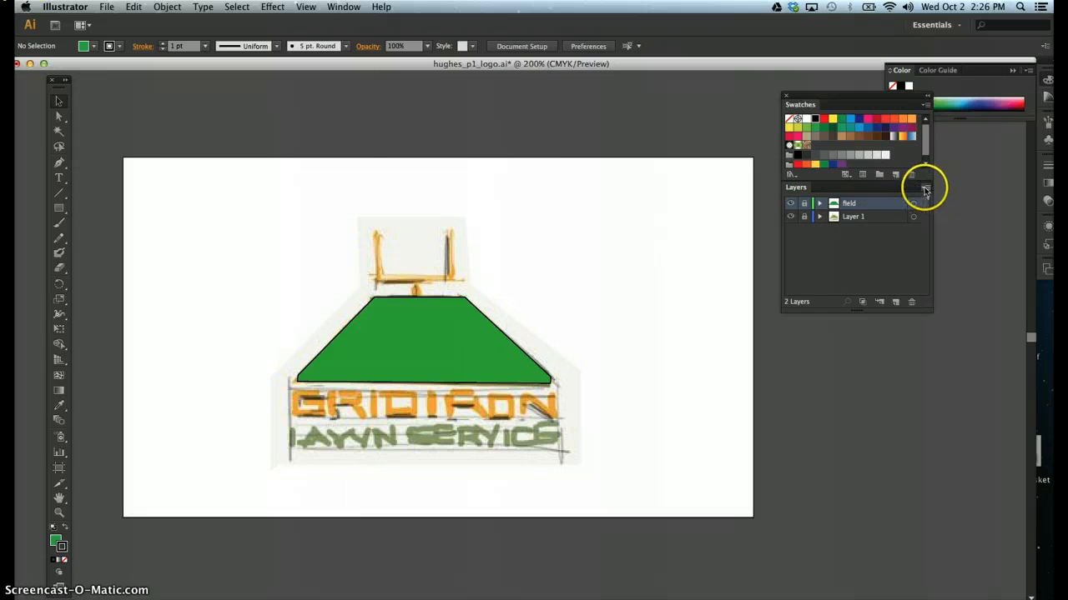
click(926, 187)
click(866, 188)
click(617, 234)
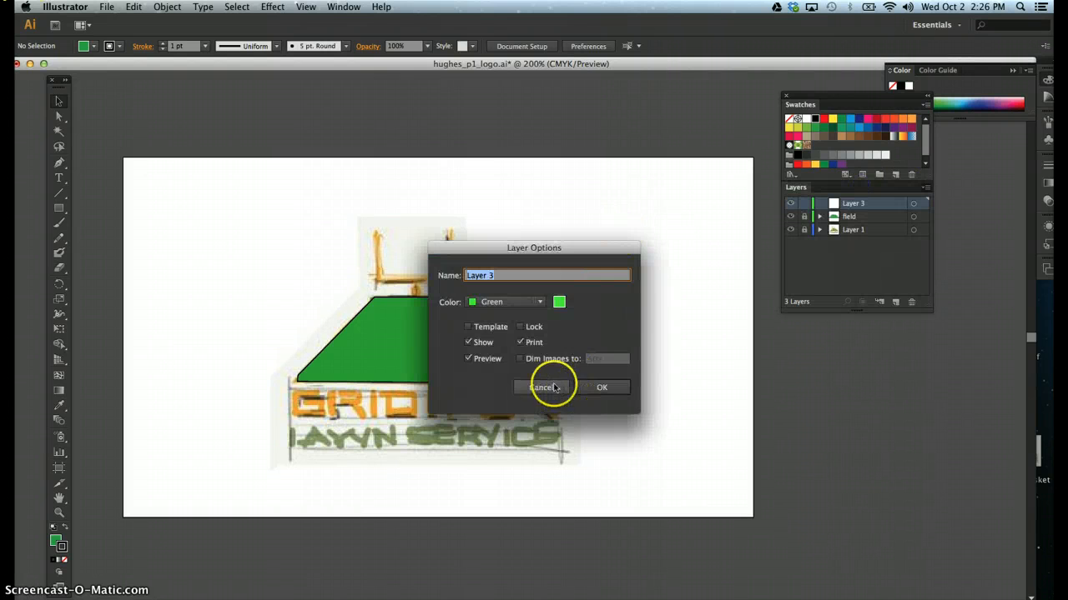
click(555, 387)
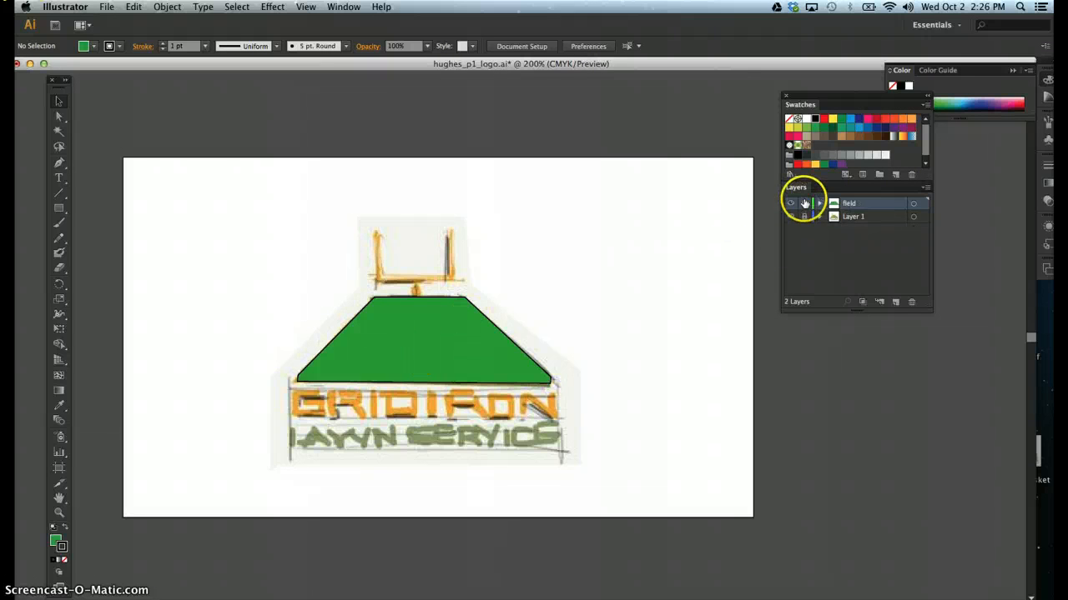
click(804, 202)
- Set the green field's stroke to None, deselect it, and lock the field layer
click(461, 338)
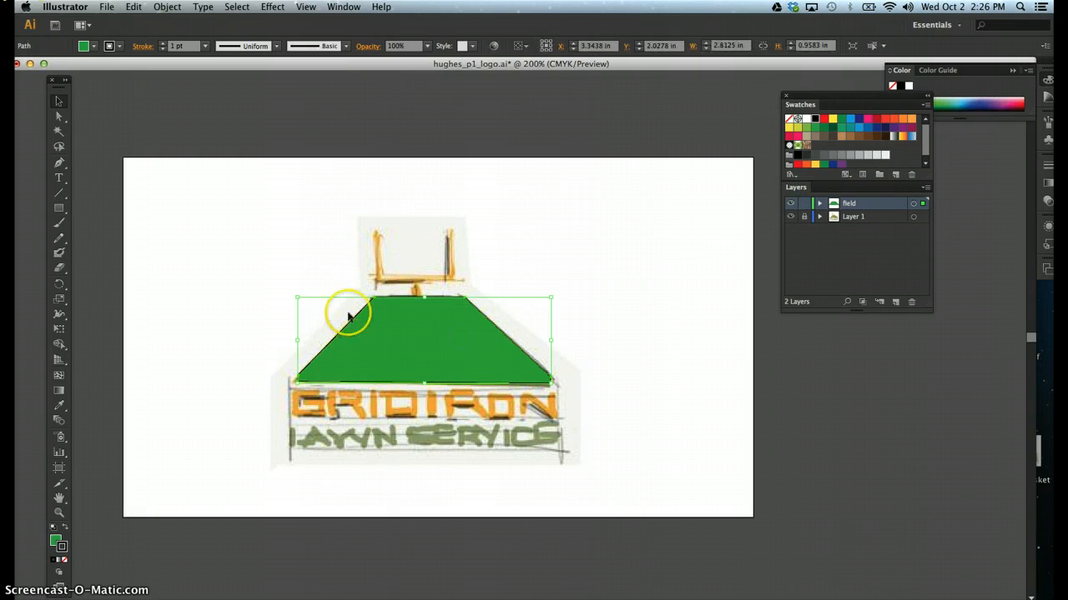
click(65, 562)
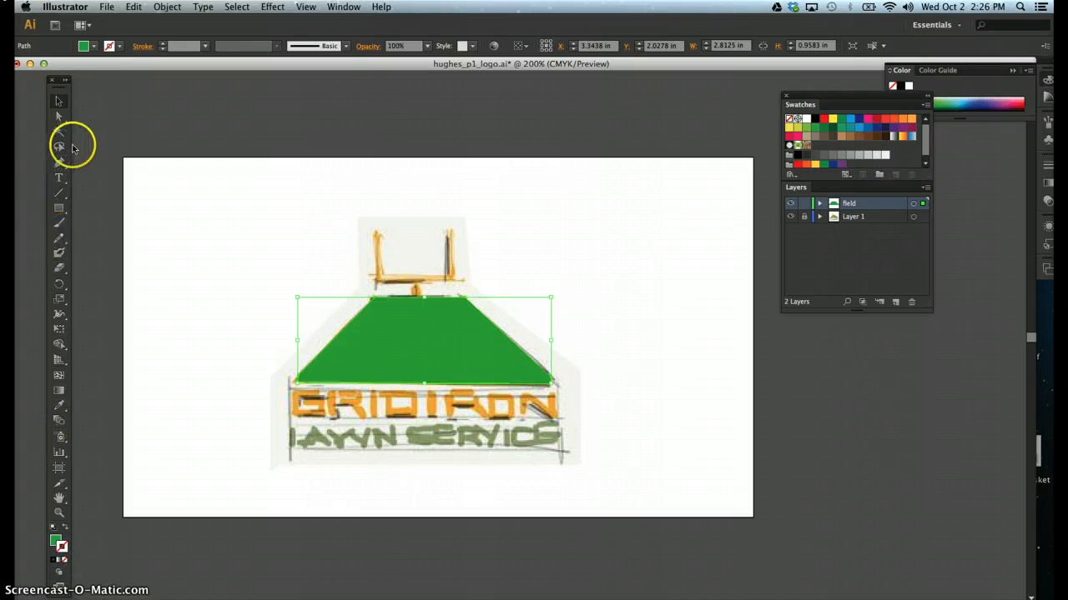
click(220, 317)
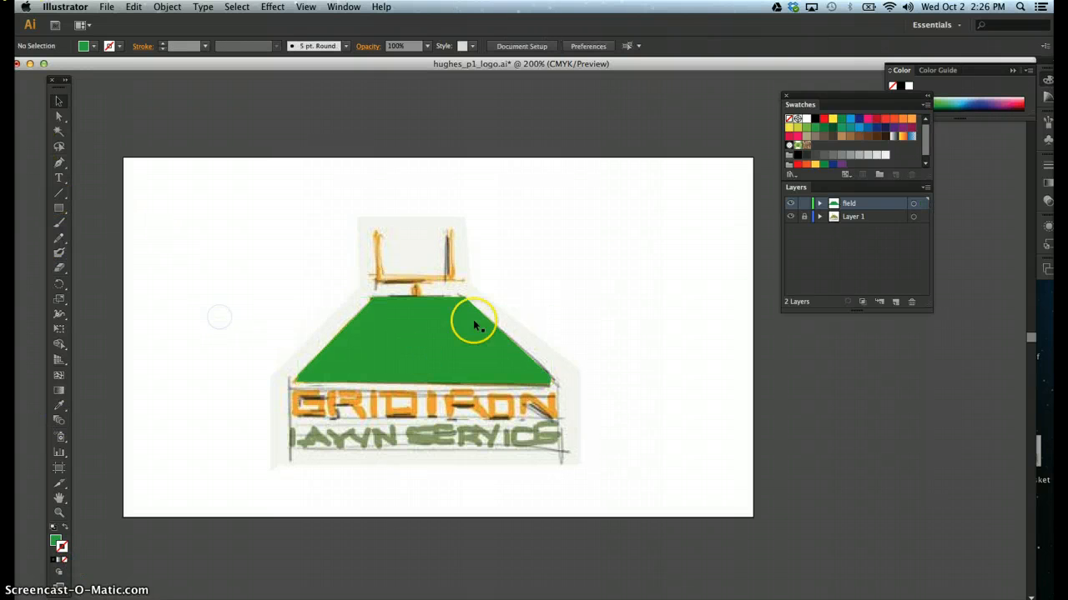
click(804, 206)
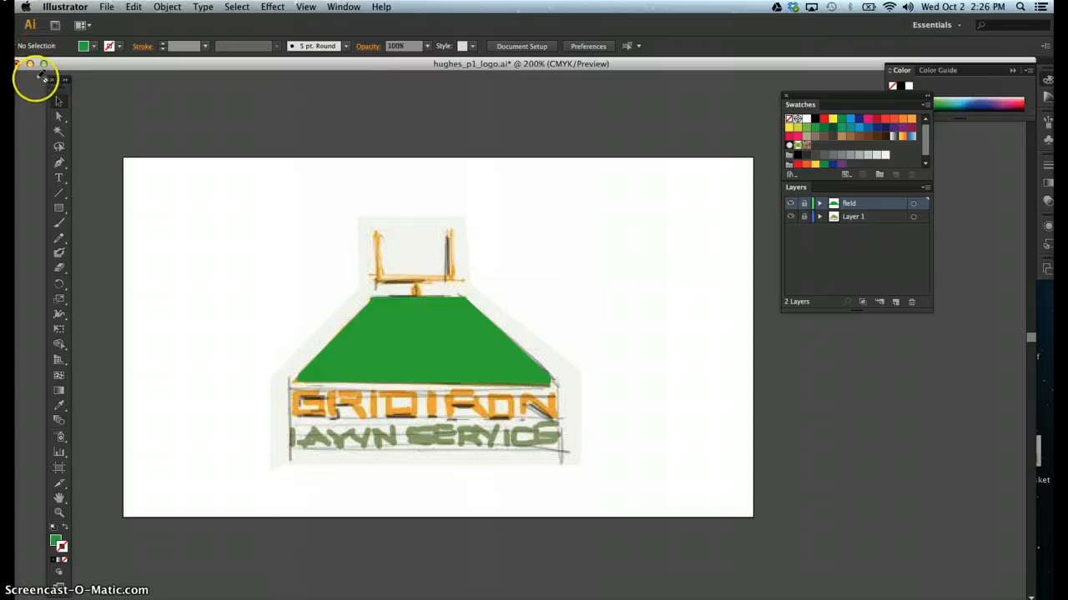
- Unlock the field layer and raise the shape's bottom right anchor point to about X 4.75 in, Y 2.49 in to level the bottom edge
click(60, 116)
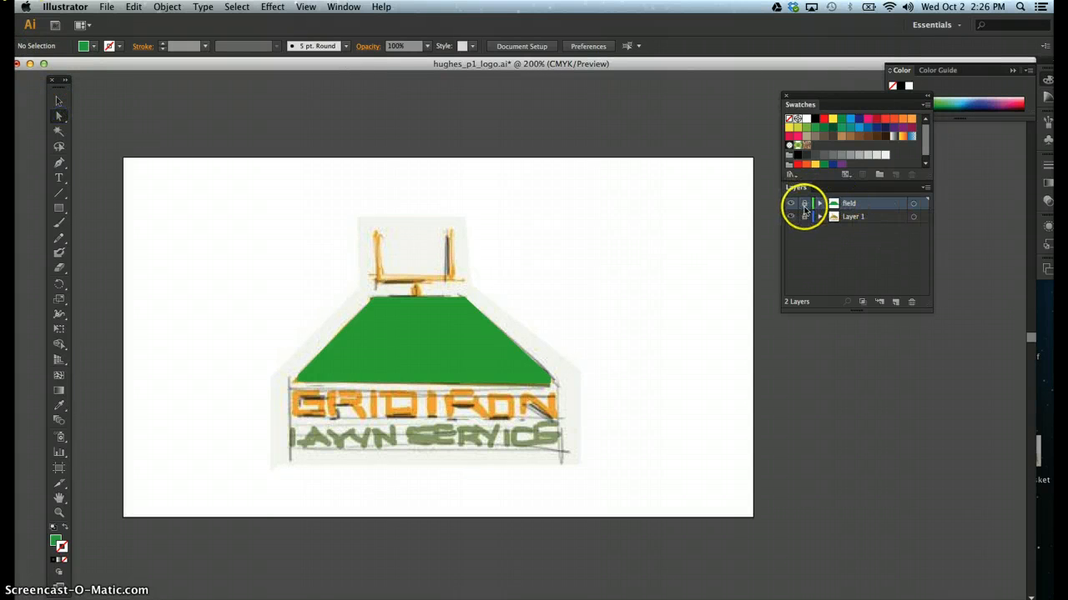
click(803, 204)
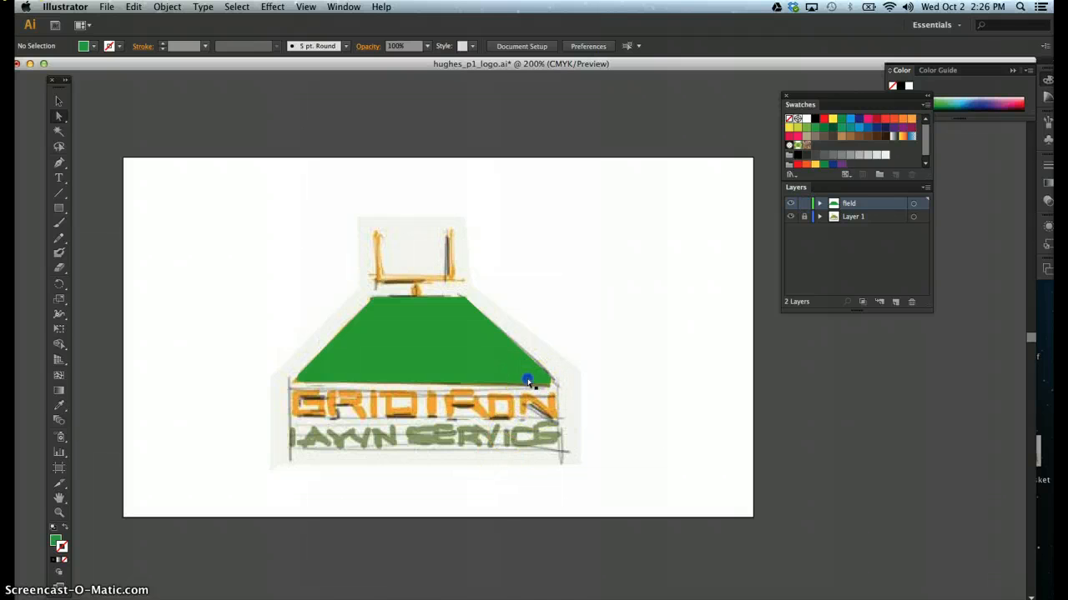
click(552, 384)
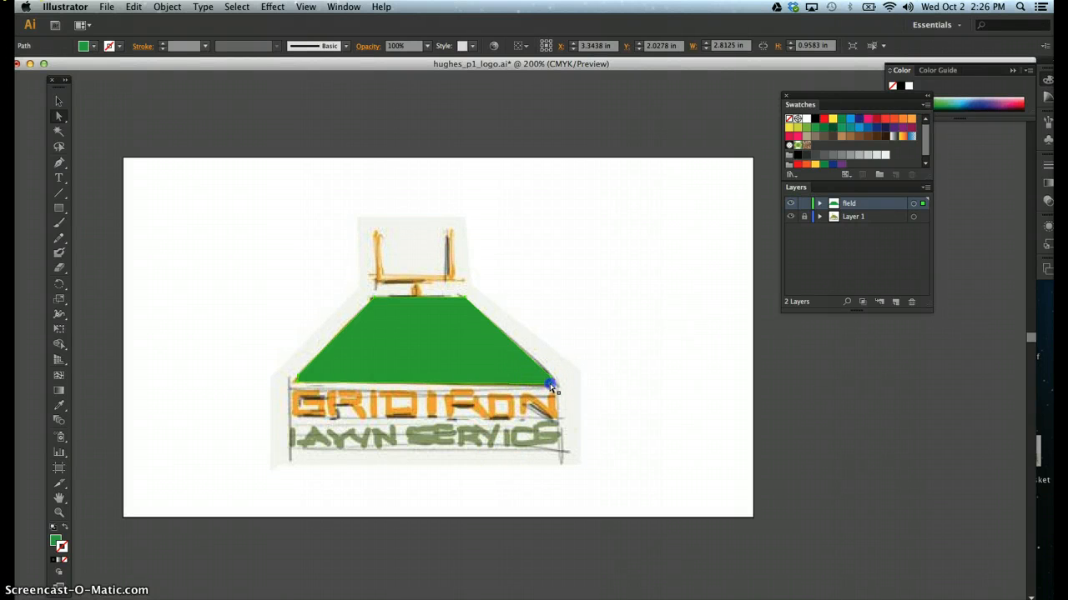
click(550, 384)
drag(550, 388, 549, 386)
key(super+equal)
key(super+equal)
key(super+equal)
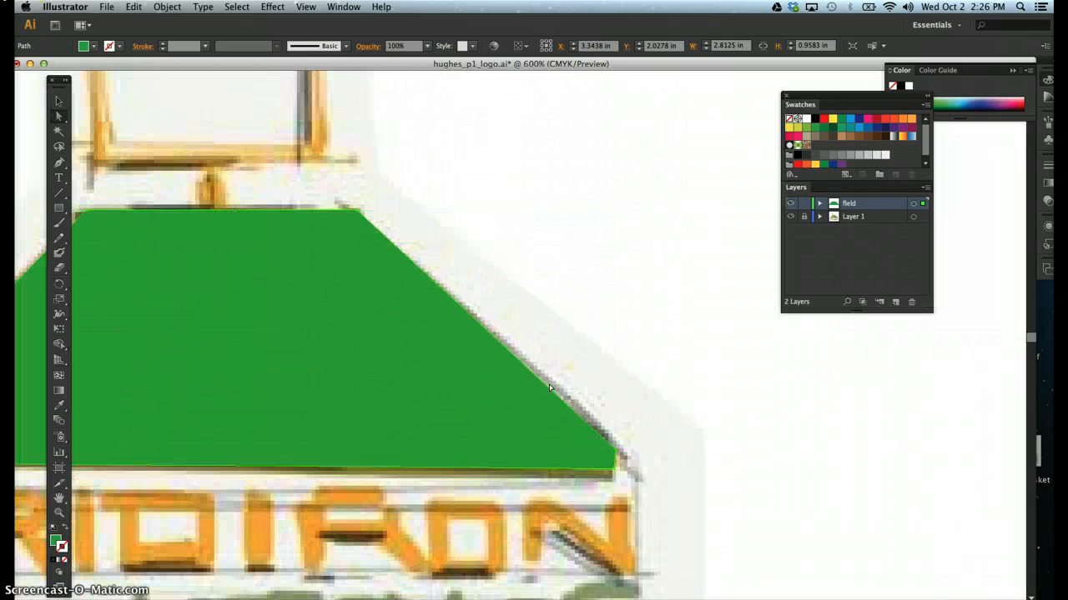
scroll(549, 385, left, 6)
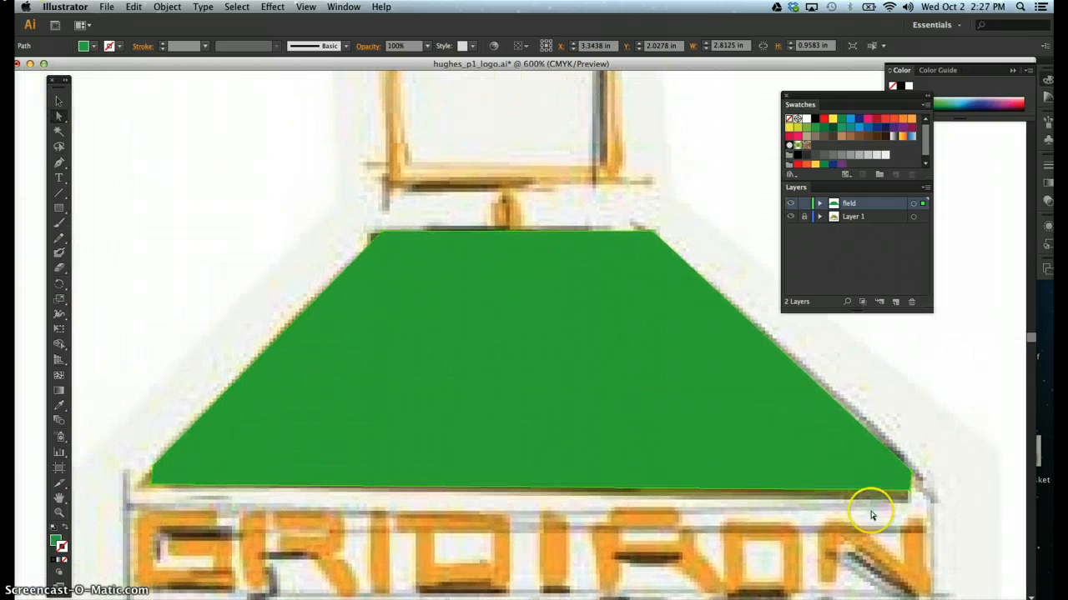
click(910, 494)
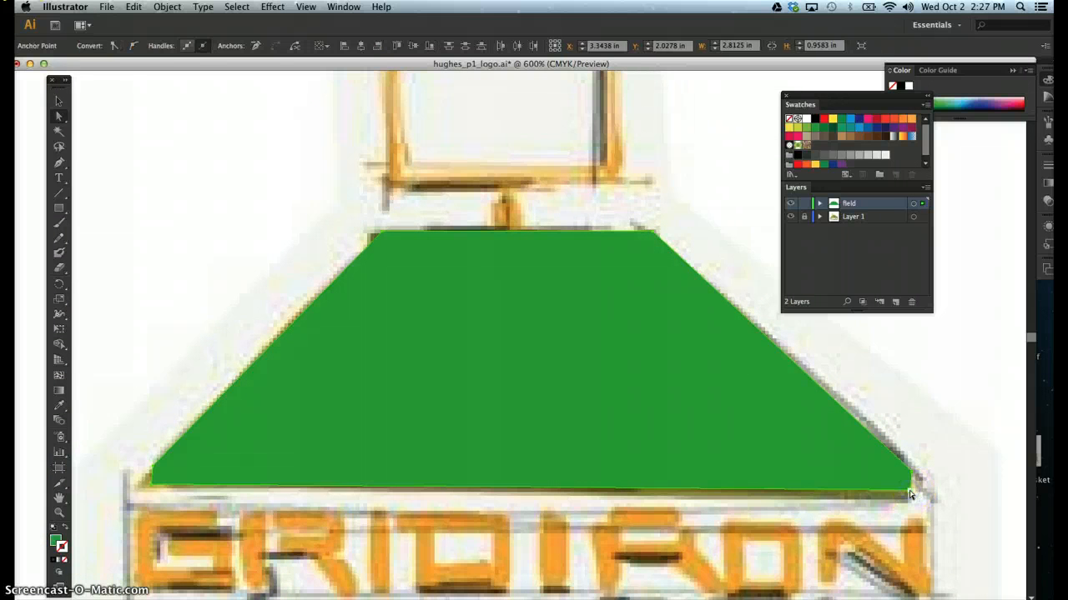
drag(909, 492, 909, 487)
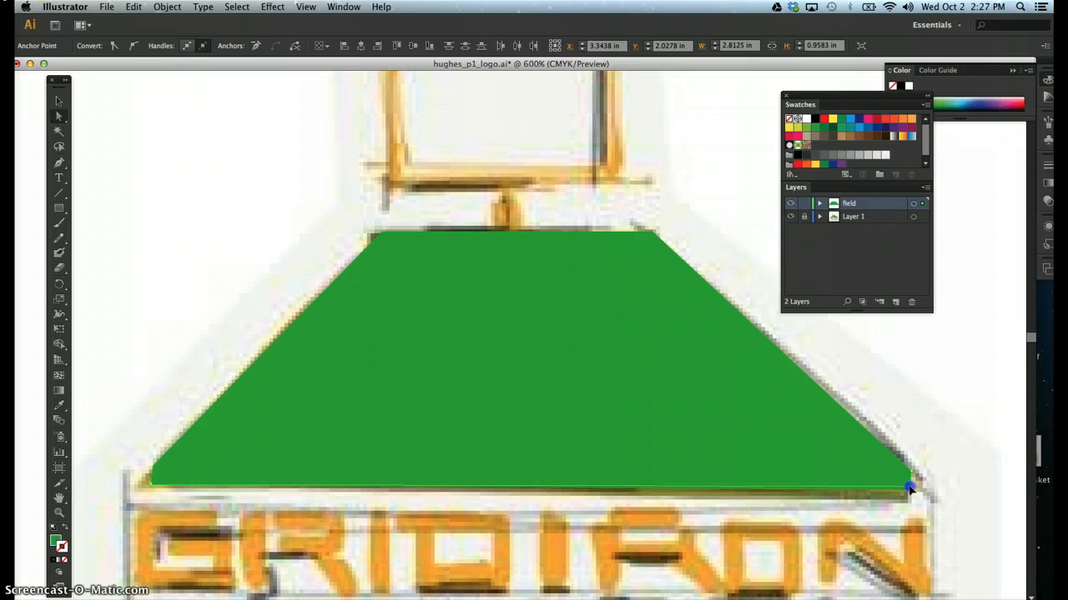
drag(909, 487, 910, 486)
drag(910, 486, 911, 488)
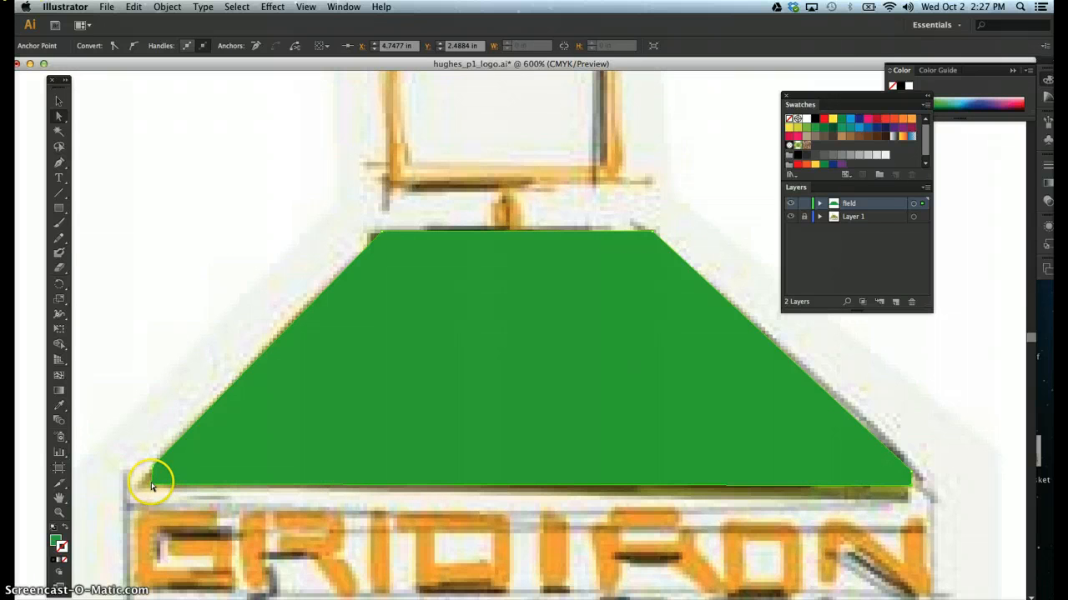
- Adjust the field's bottom left anchor point to about X 1.95 in, Y 2.49 in
drag(151, 486, 151, 484)
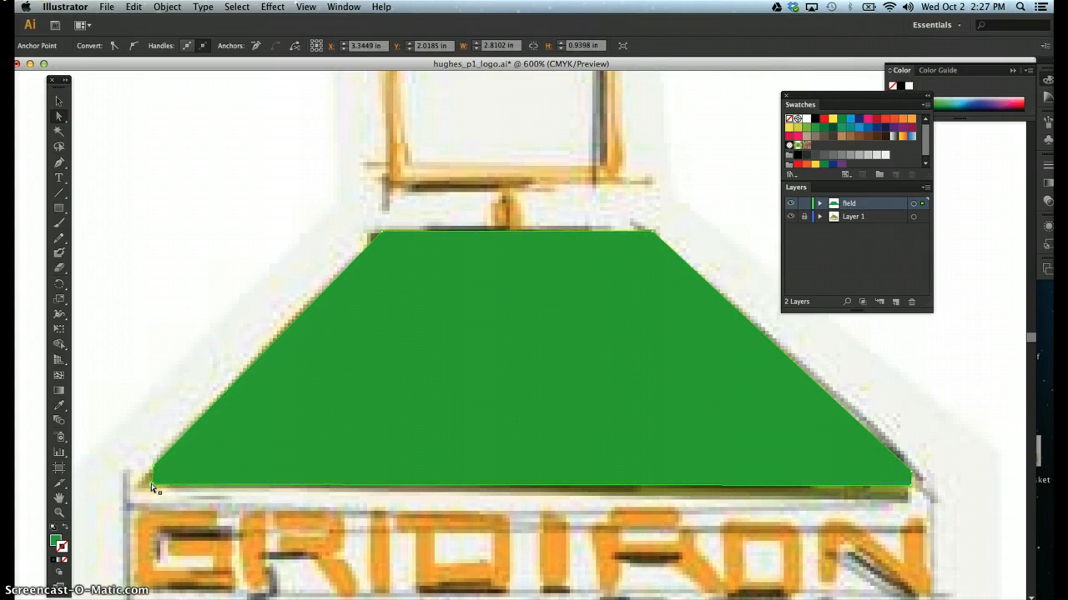
click(151, 484)
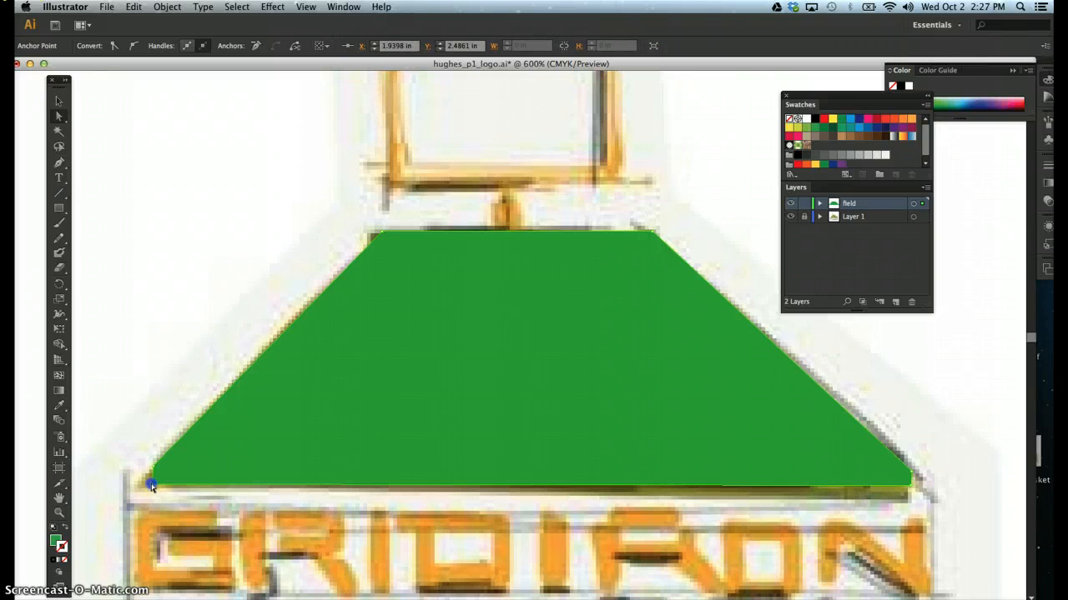
drag(151, 484, 152, 483)
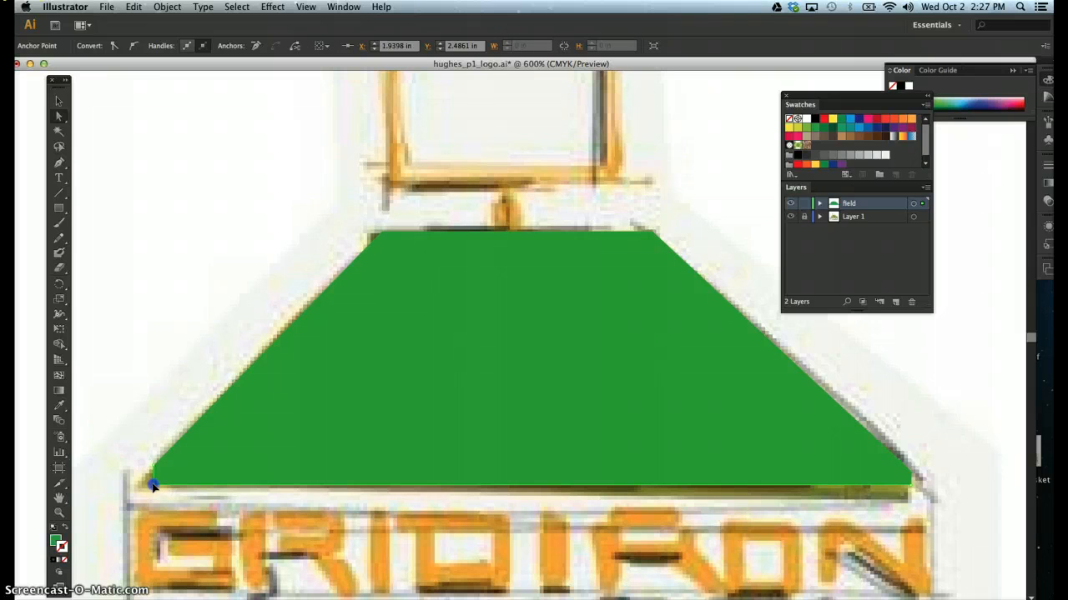
drag(151, 483, 151, 484)
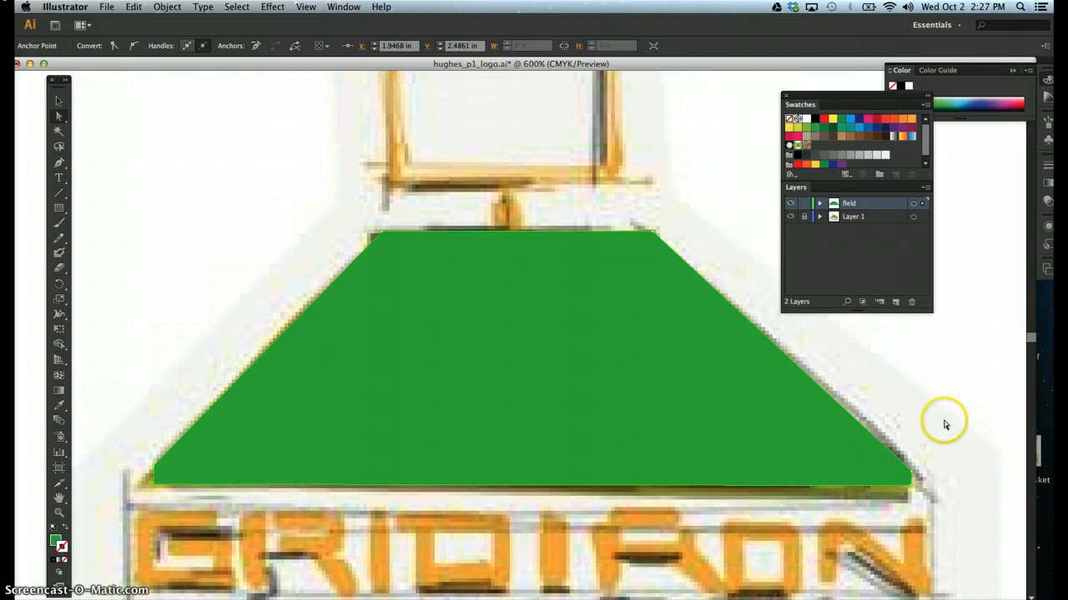
- Fine-tune the upper anchor point at the field's lower right corner so the short side edge is straight, and deselect the shape
drag(913, 475, 913, 475)
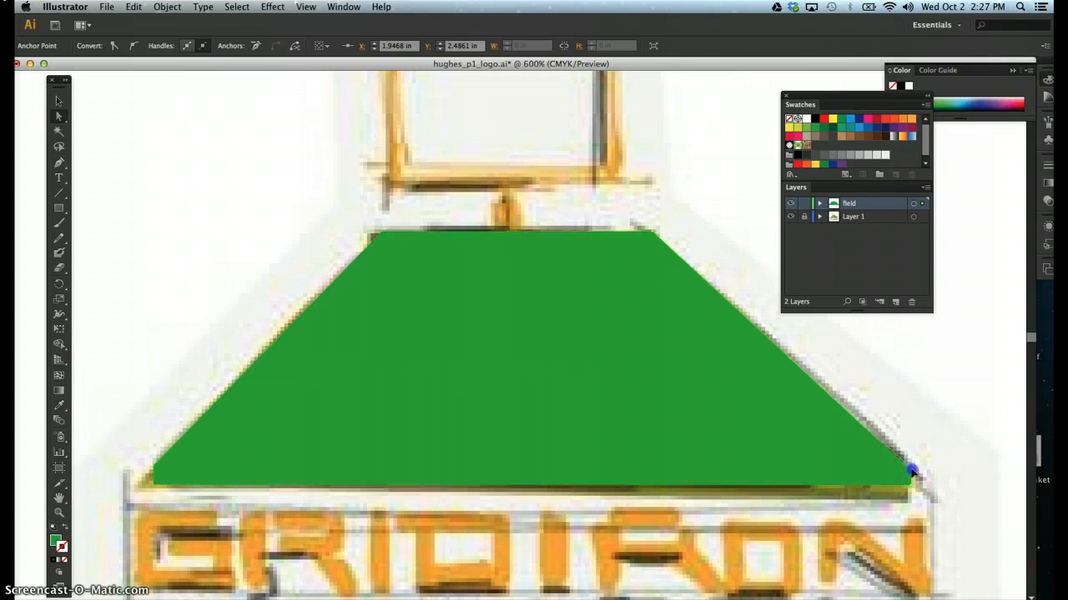
click(912, 474)
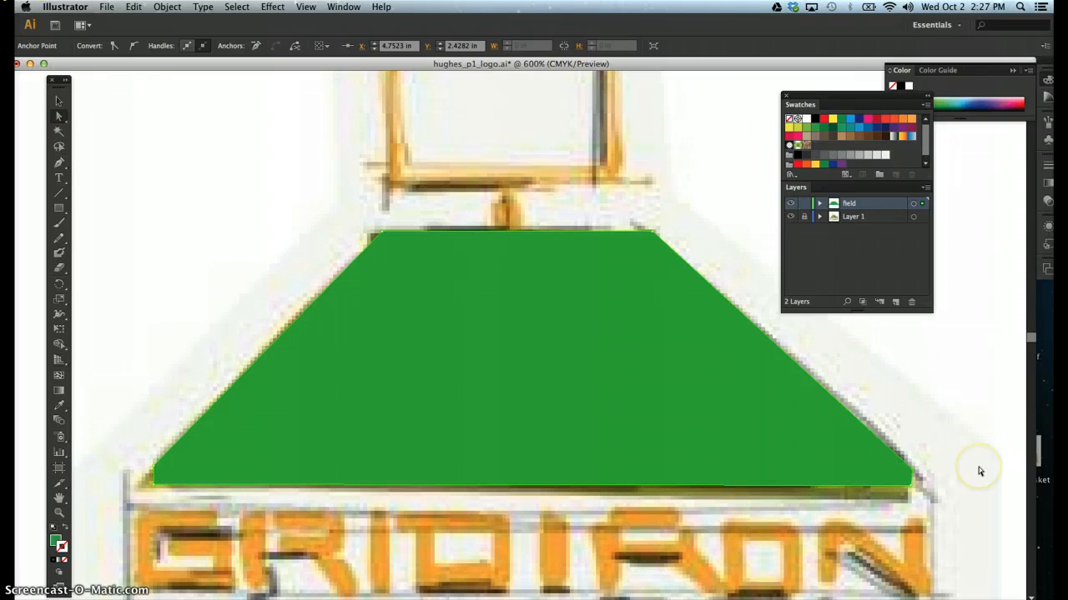
click(913, 474)
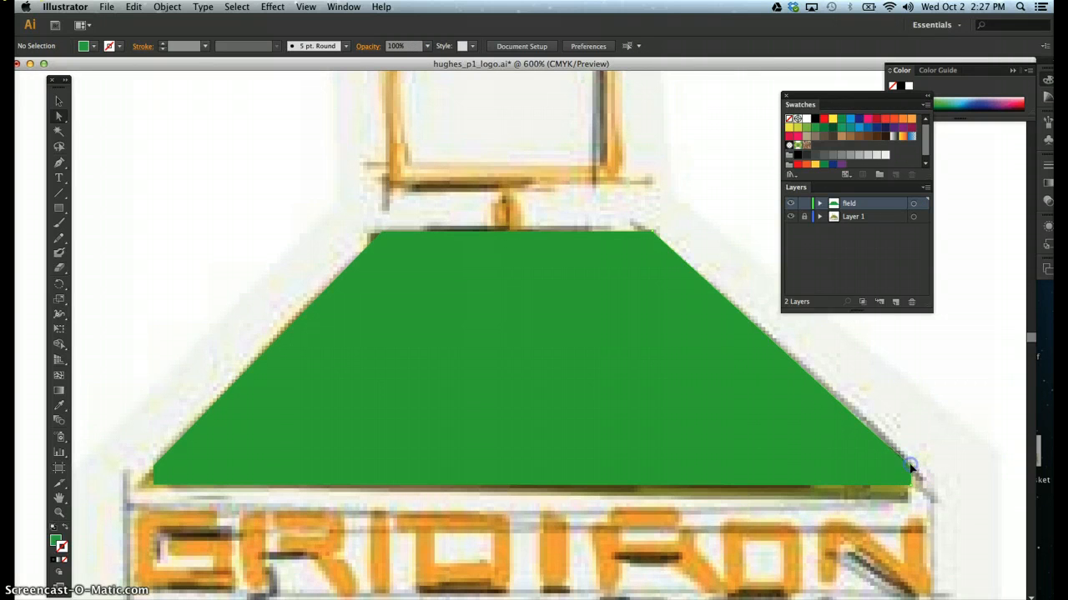
click(911, 469)
click(943, 463)
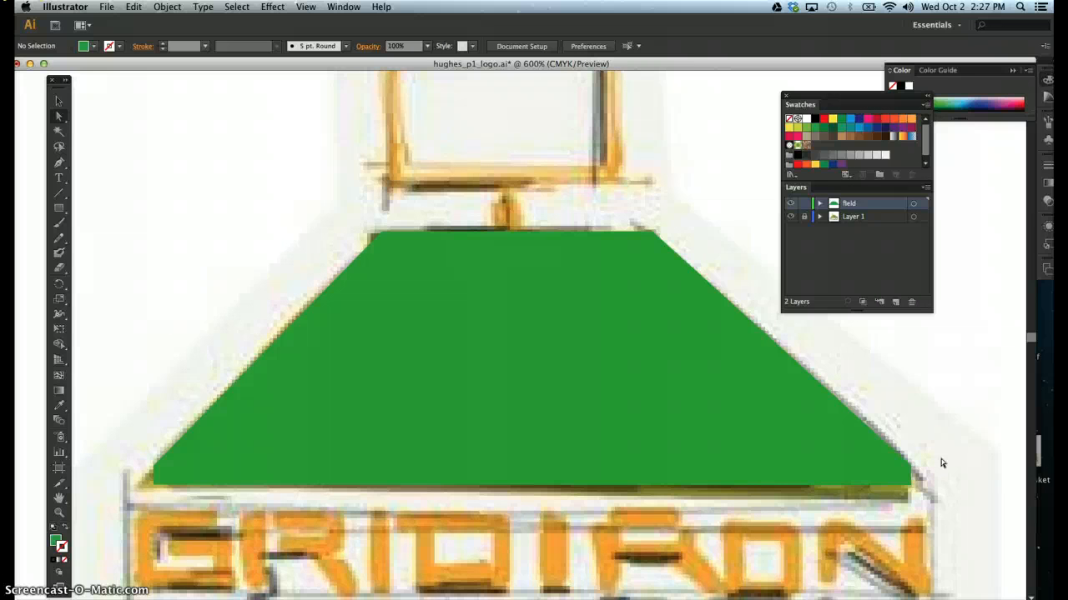
- Move the joined Swatches and Layers panels off the artboard, just beyond its right edge
key(super+minus)
key(super+minus)
key(super+minus)
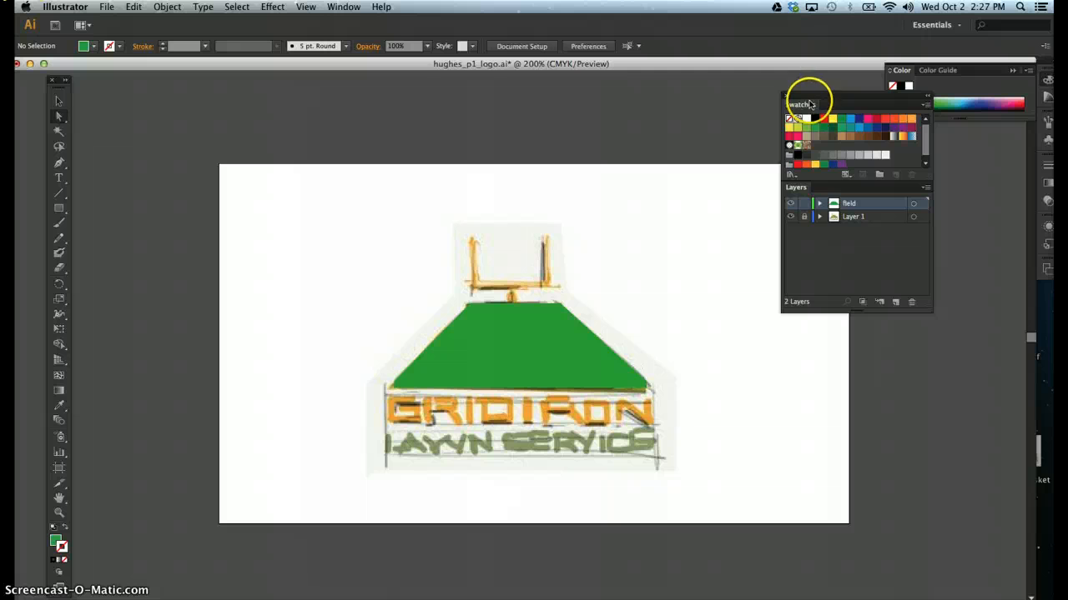
drag(809, 104, 879, 248)
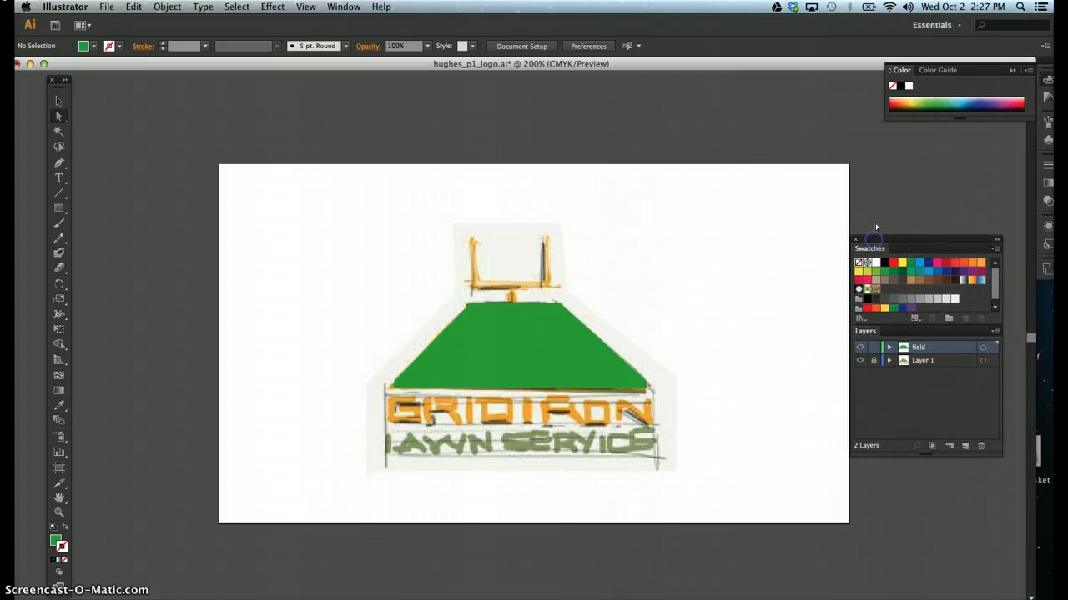
- Create a new layer named Text with the layer color Dark Green
click(59, 101)
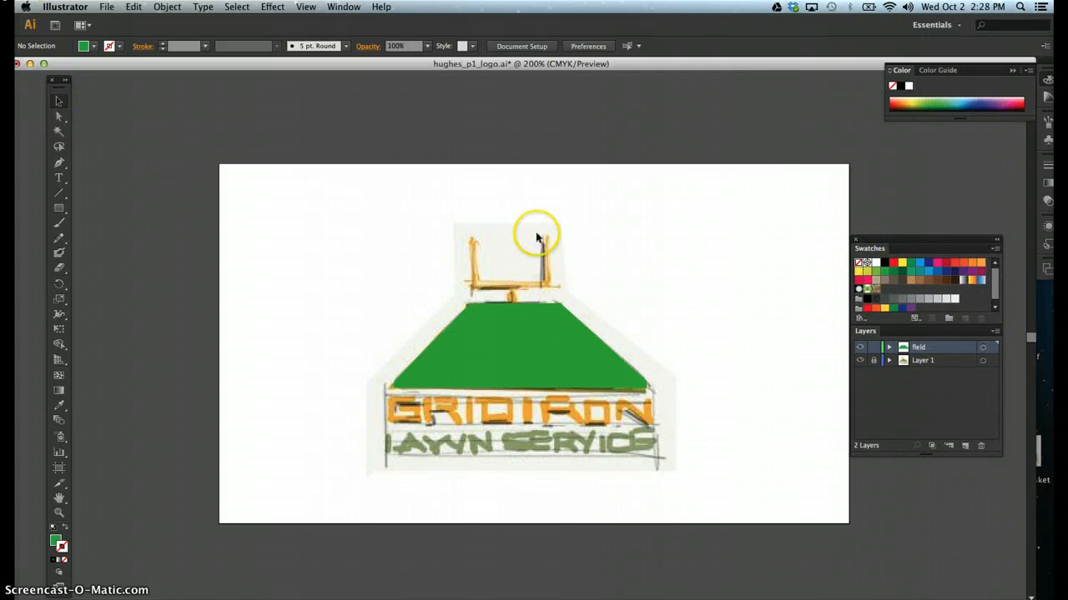
click(994, 331)
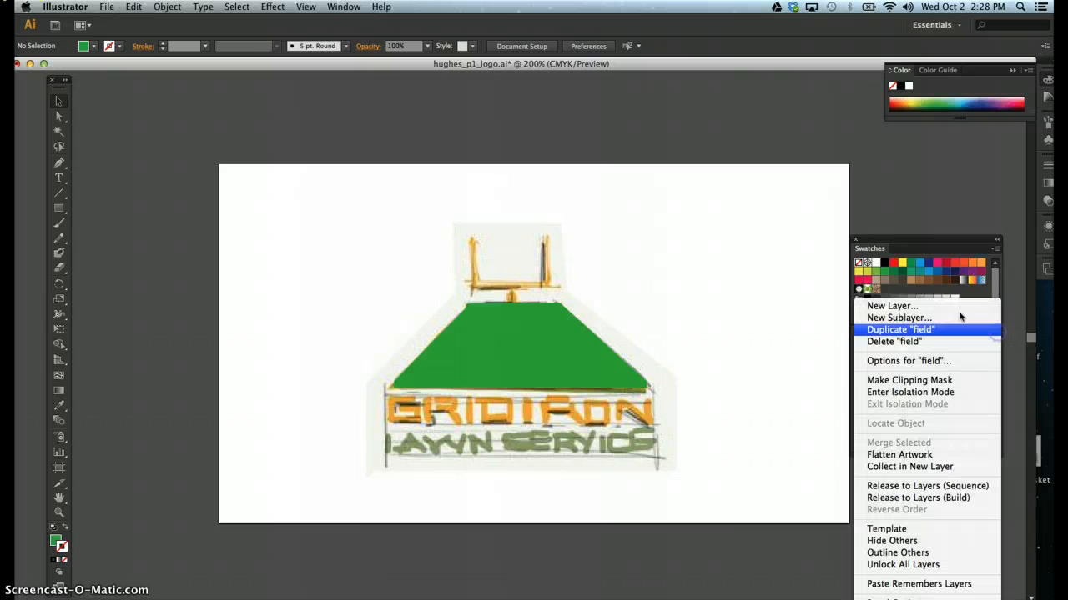
click(905, 305)
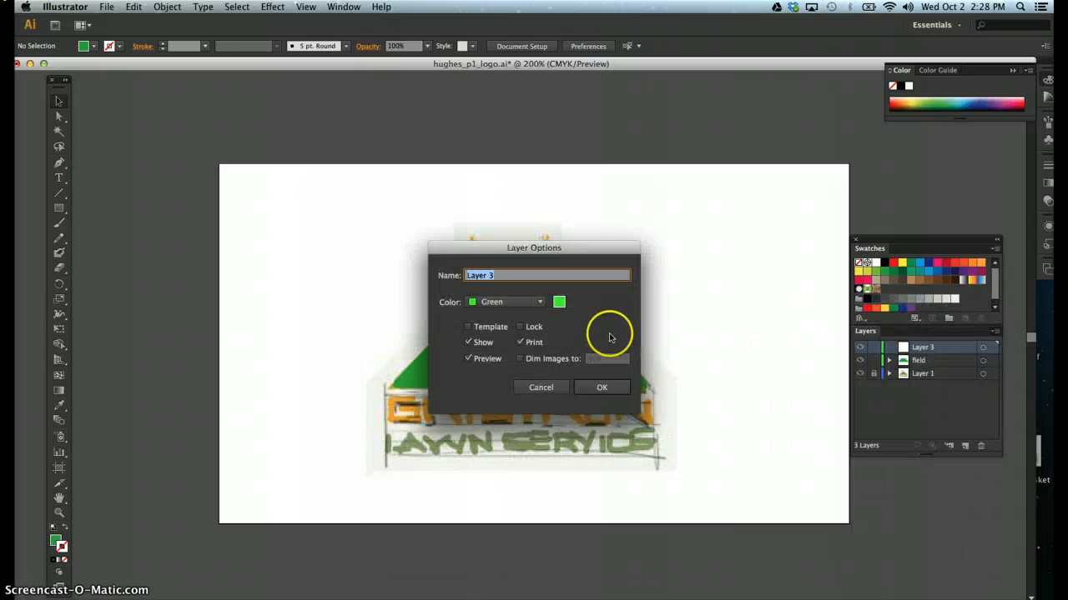
click(480, 275)
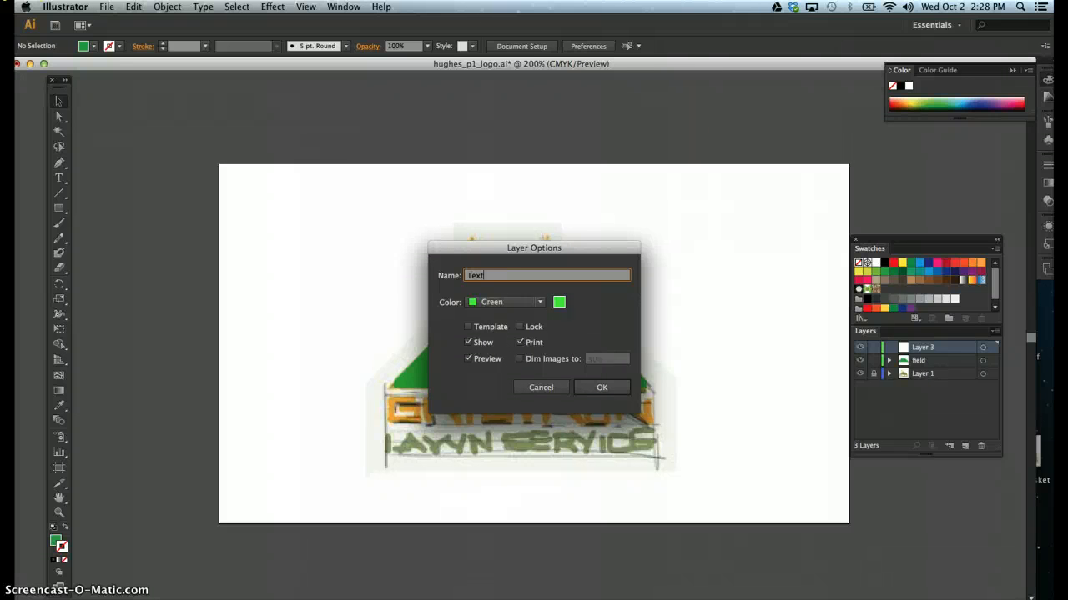
click(540, 304)
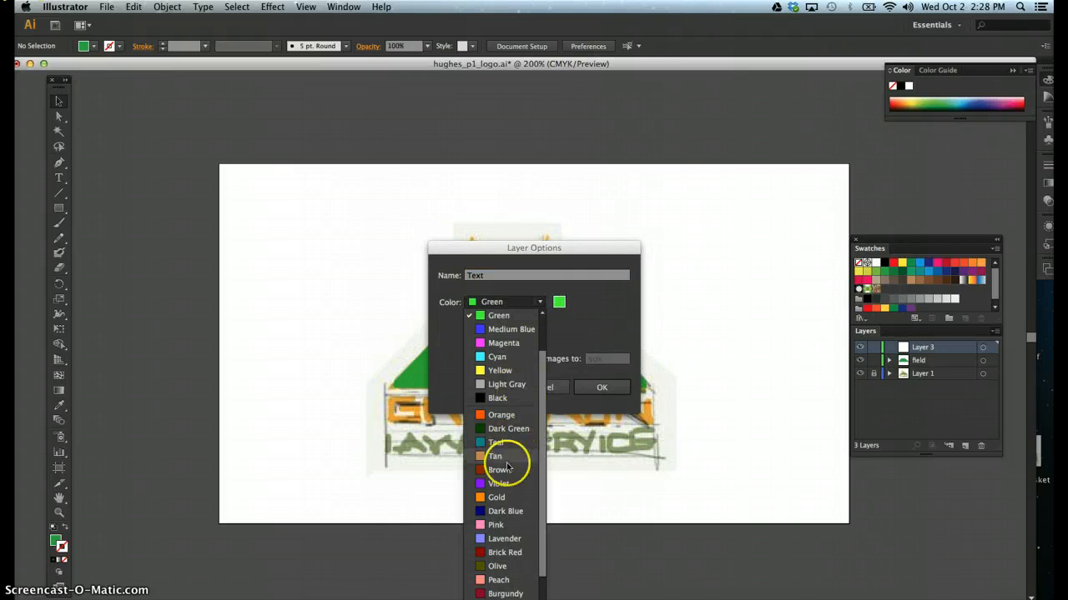
click(507, 430)
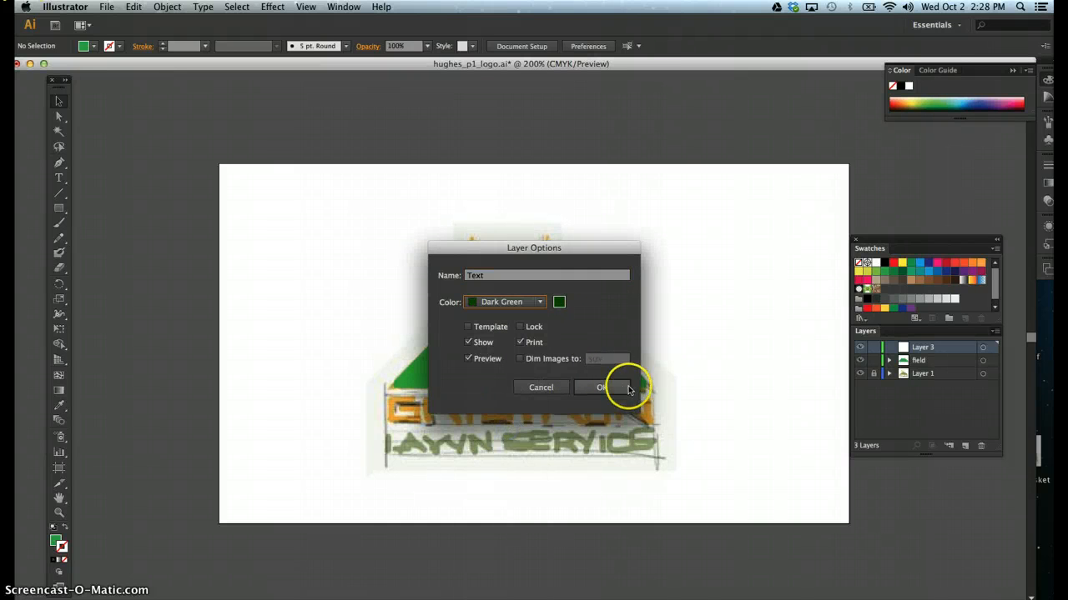
click(603, 387)
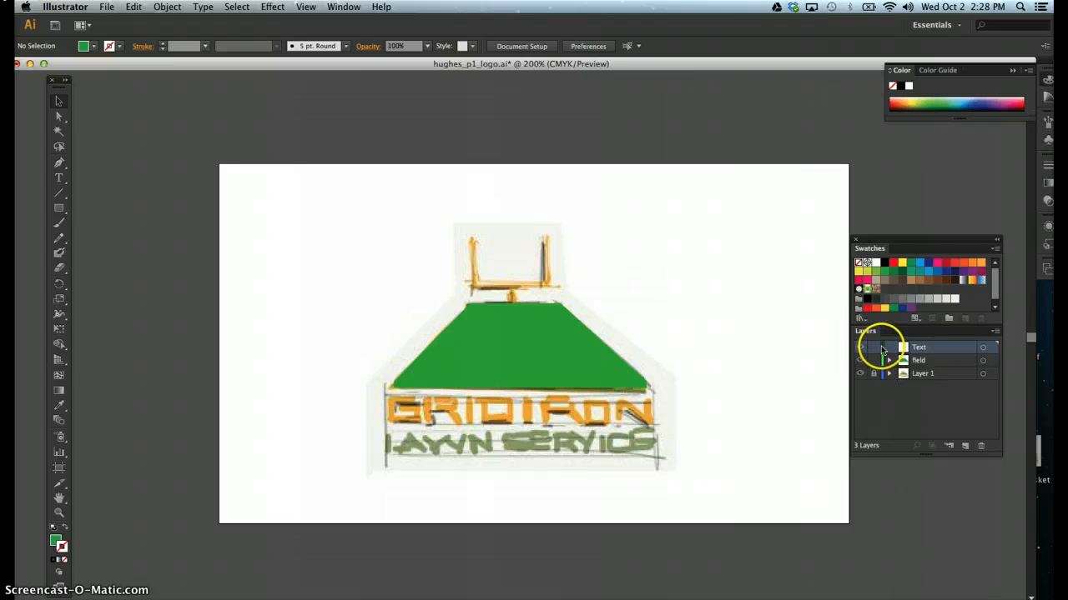
- Try reassigning the green field shape to the Text layer and return it to the field layer
click(526, 339)
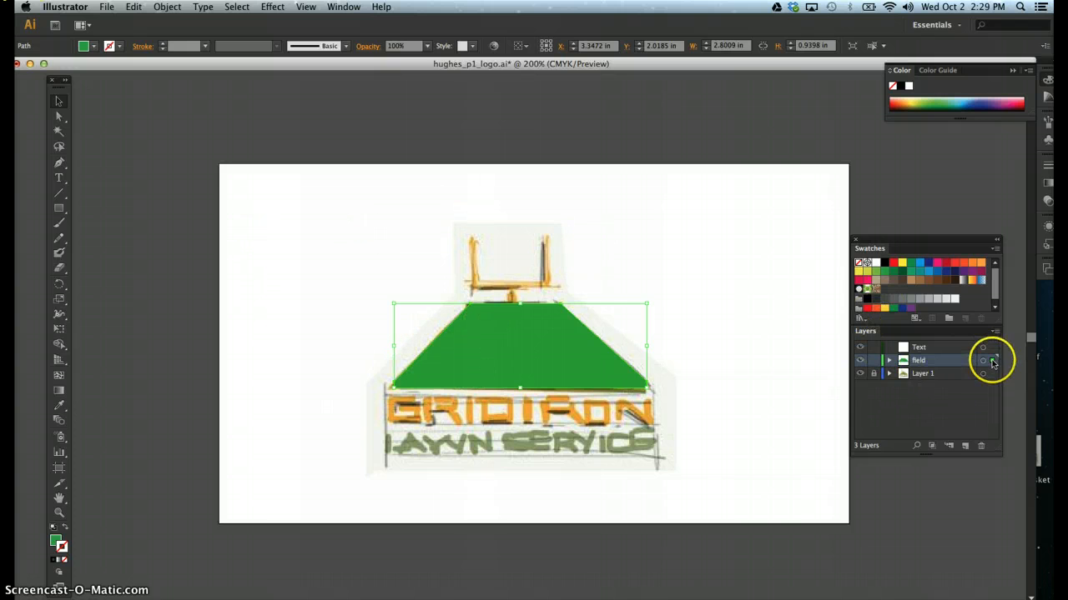
click(709, 332)
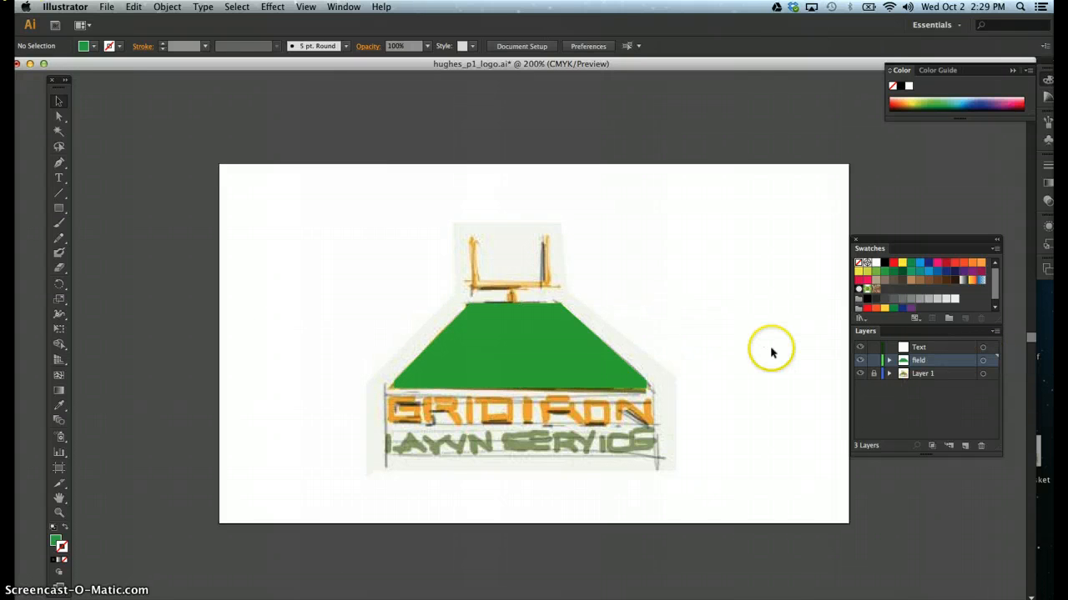
click(517, 361)
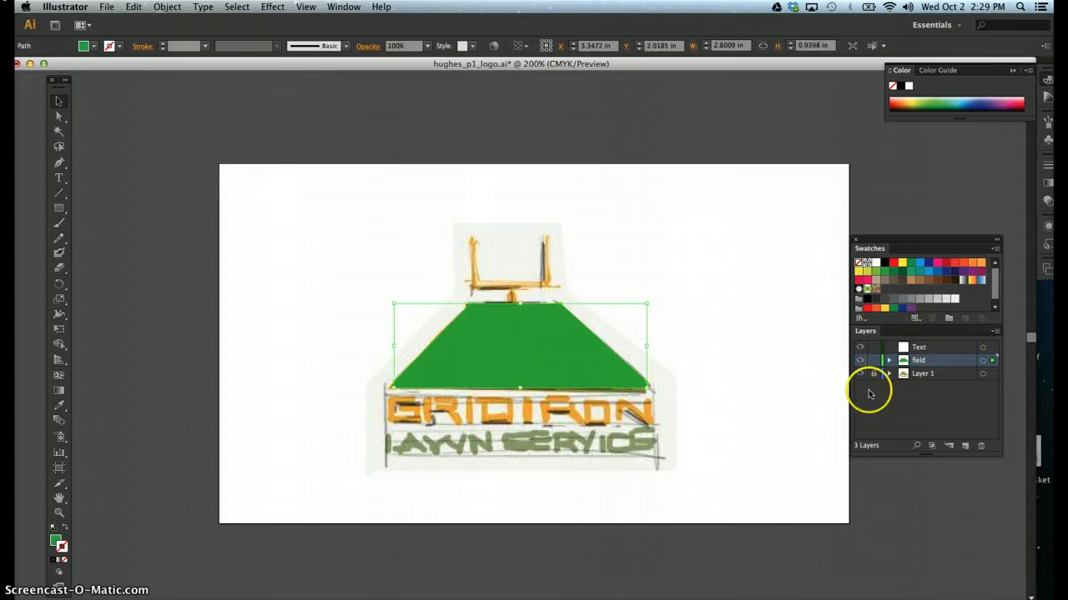
click(992, 362)
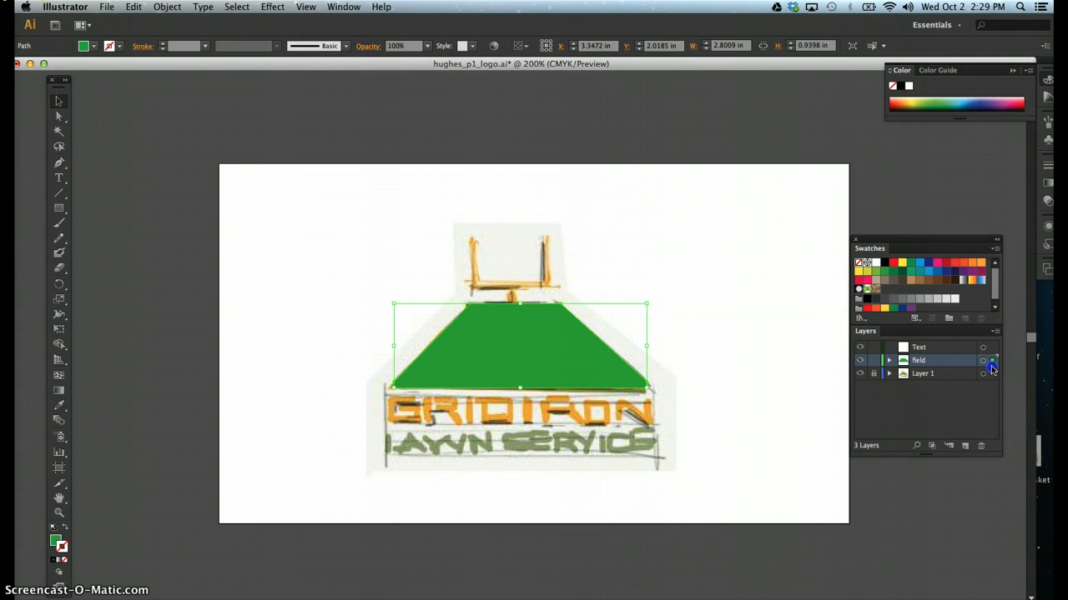
drag(990, 350, 991, 347)
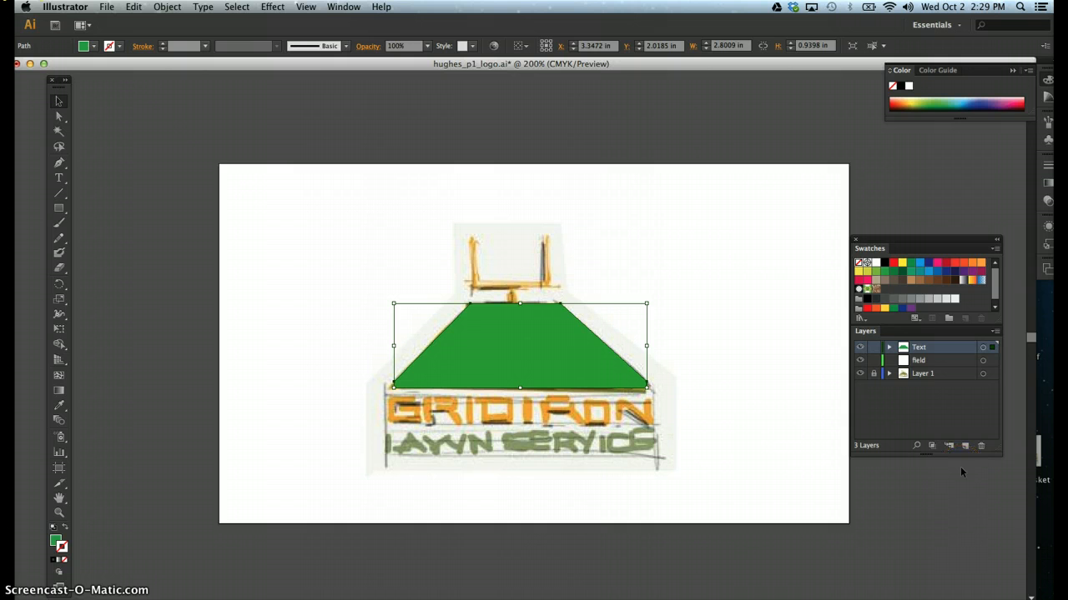
click(993, 349)
drag(992, 361, 992, 361)
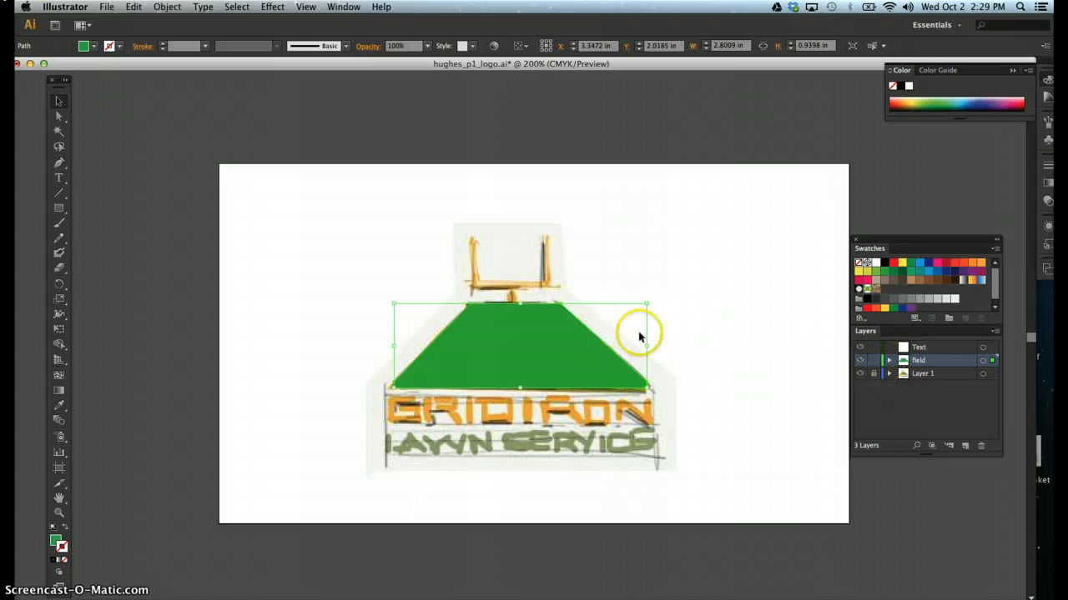
- Deselect the field shape, lock the field layer and make the Text layer active
click(669, 282)
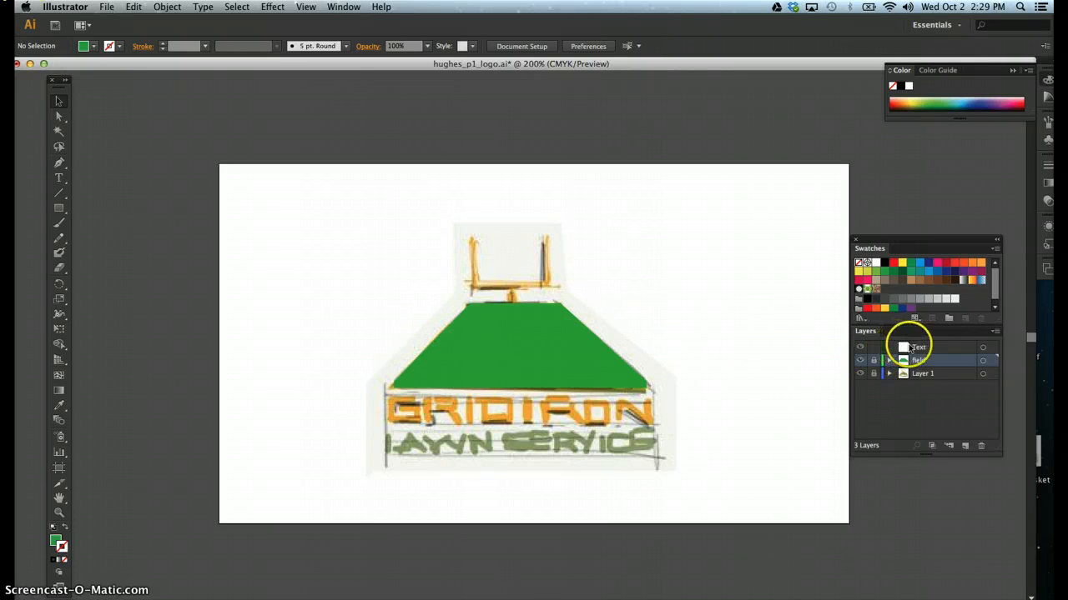
click(59, 179)
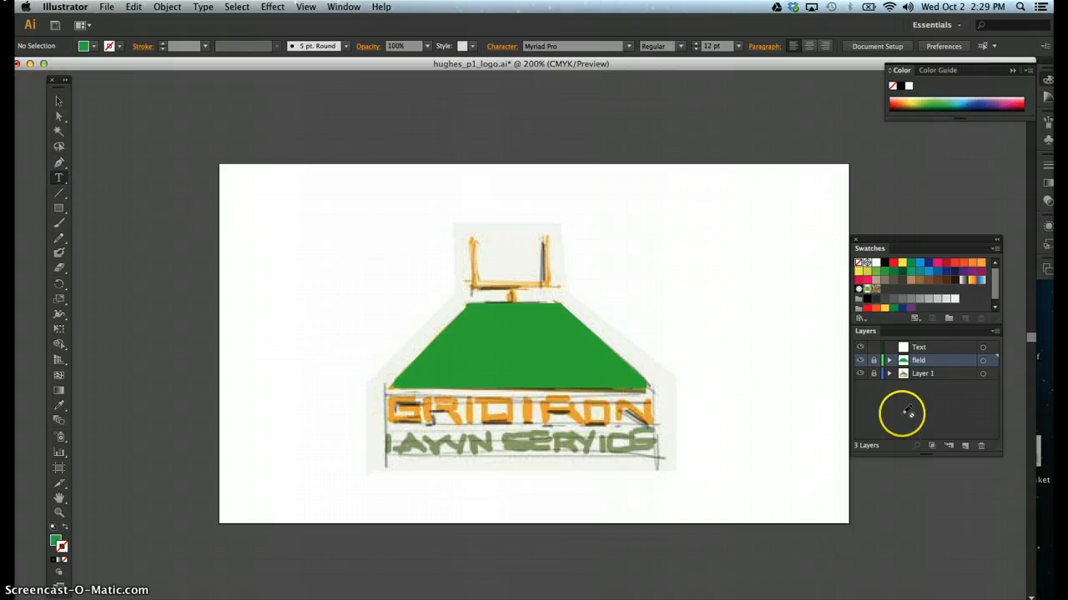
click(934, 348)
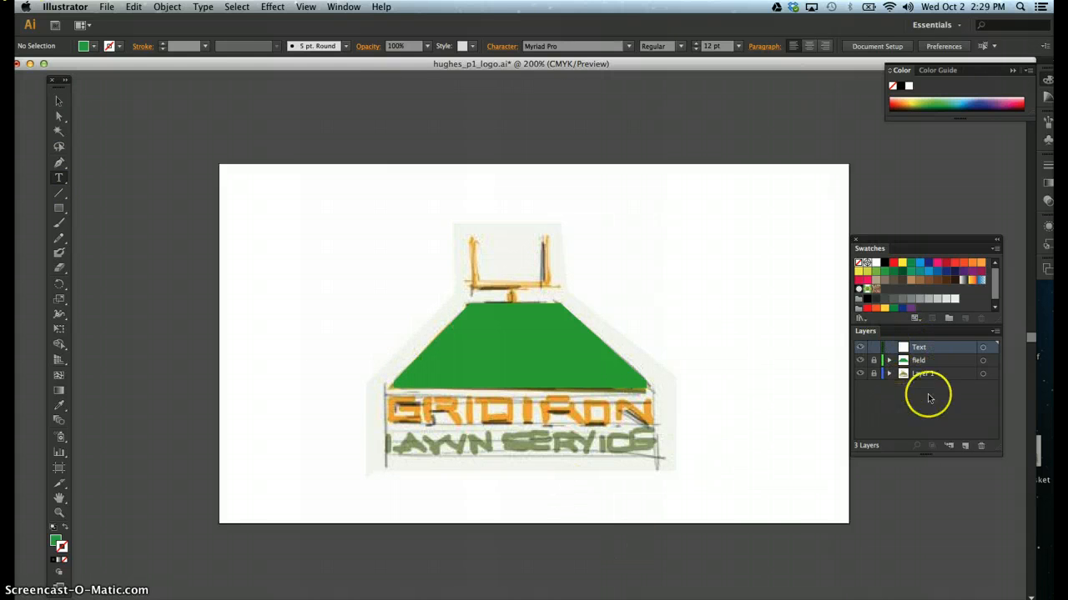
click(932, 361)
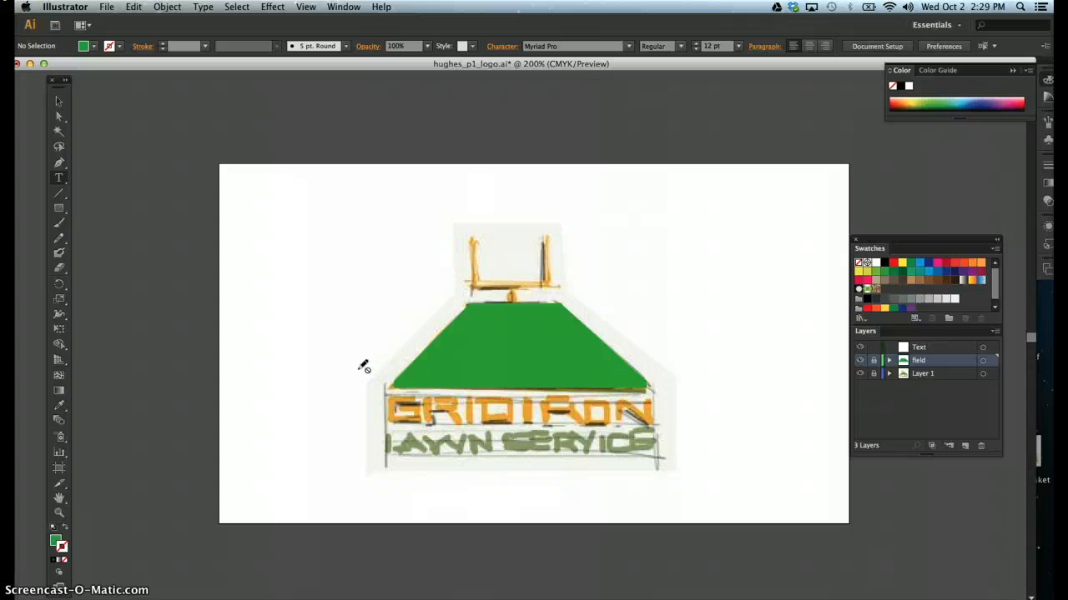
click(929, 347)
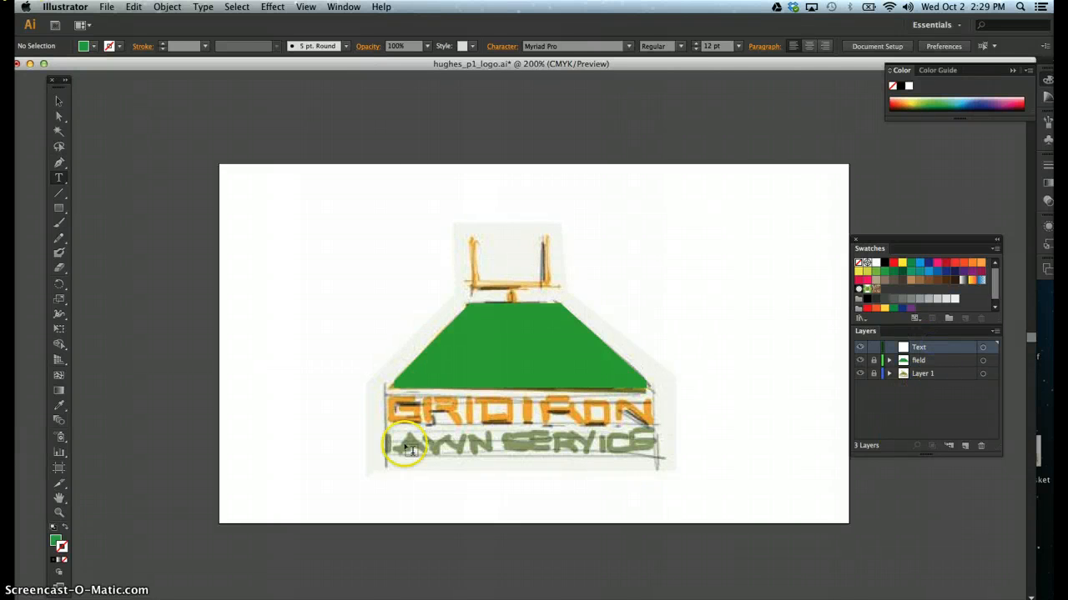
- Draw a text area over the sketched lettering below the field and enter GRIDIRON and LAWNSERVICE on two lines
click(60, 180)
drag(385, 394, 652, 465)
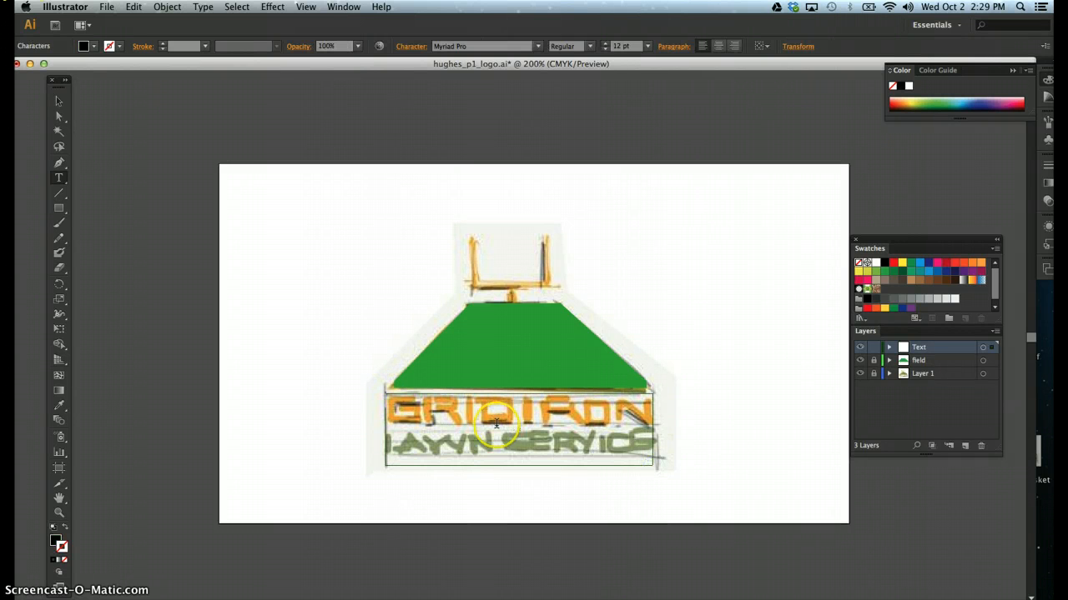
text(GRIDIRON)
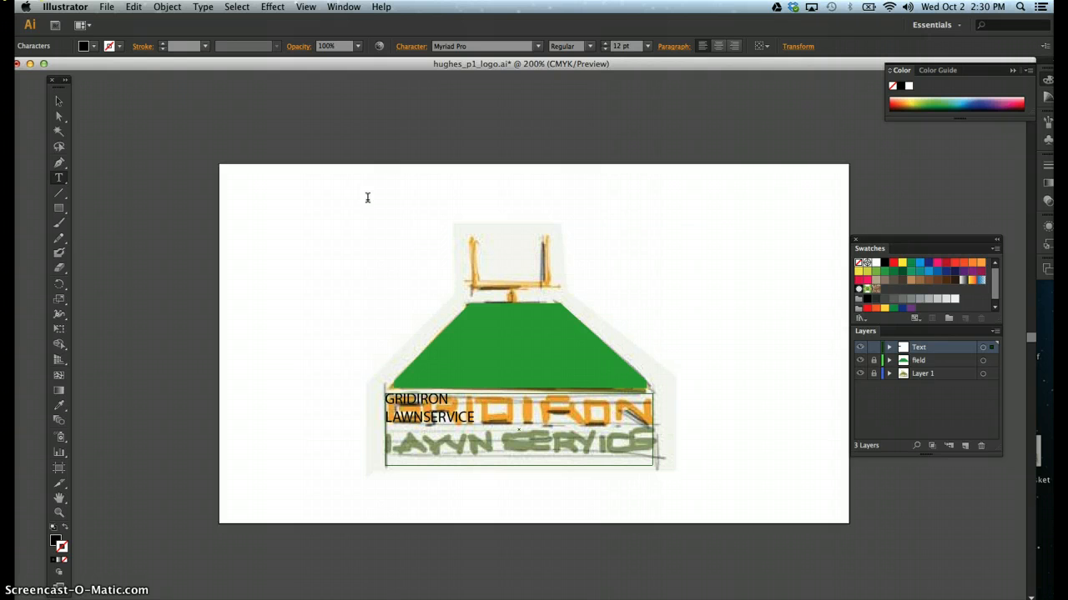
- Enlarge both lines of the text to 32 pt
key(super+a)
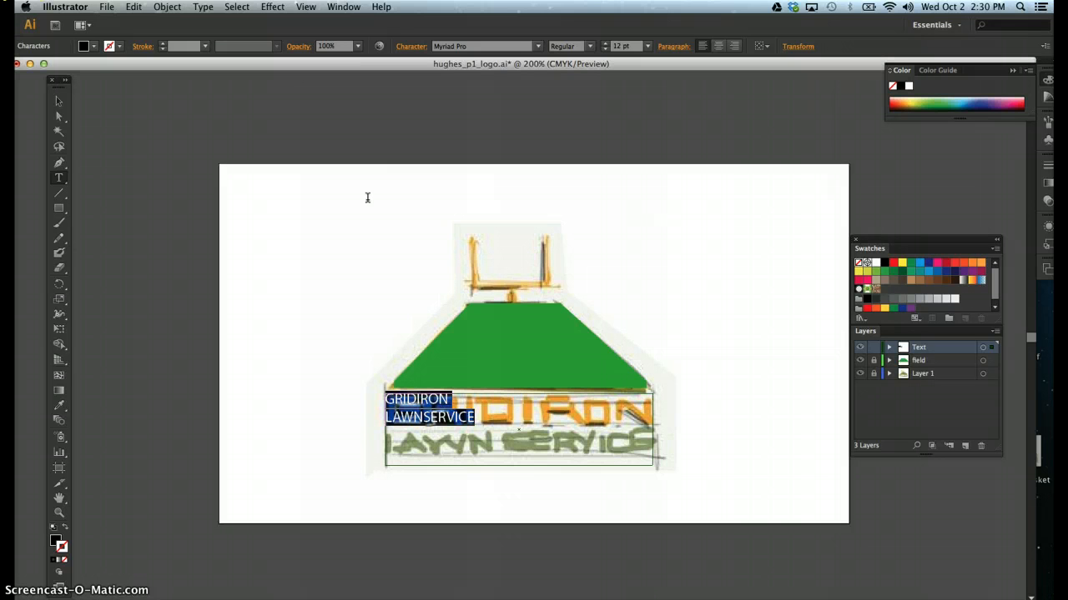
key(super+shift+period)
key(super+shift+period)
key(super+shift+period)
key(super+shift+period)
key(super+shift+period)
key(super+shift+period)
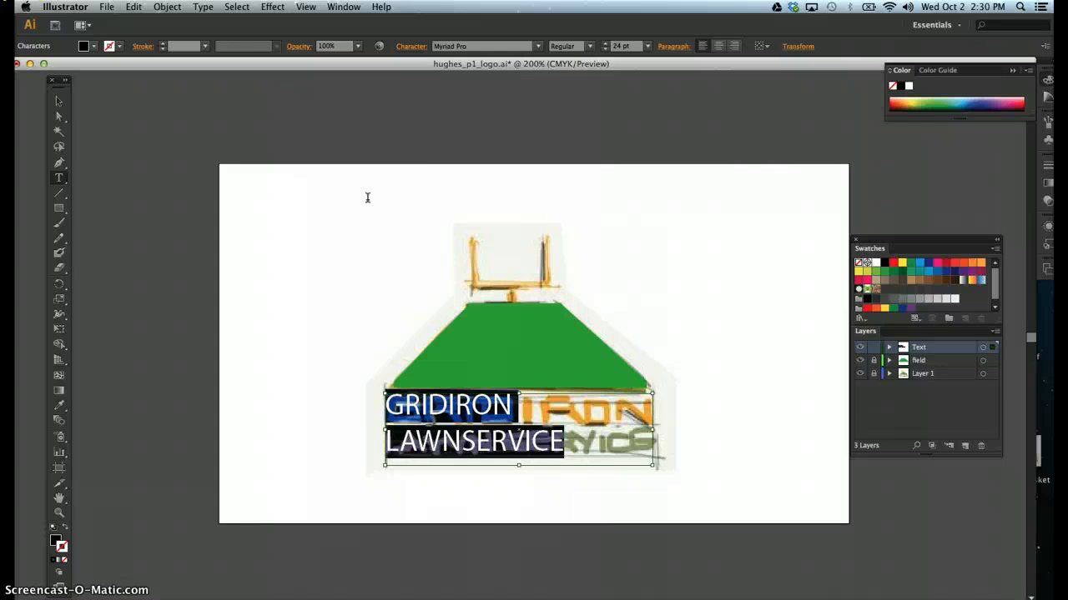
key(super+shift+period)
key(super+shift+period)
key(super+shift+period)
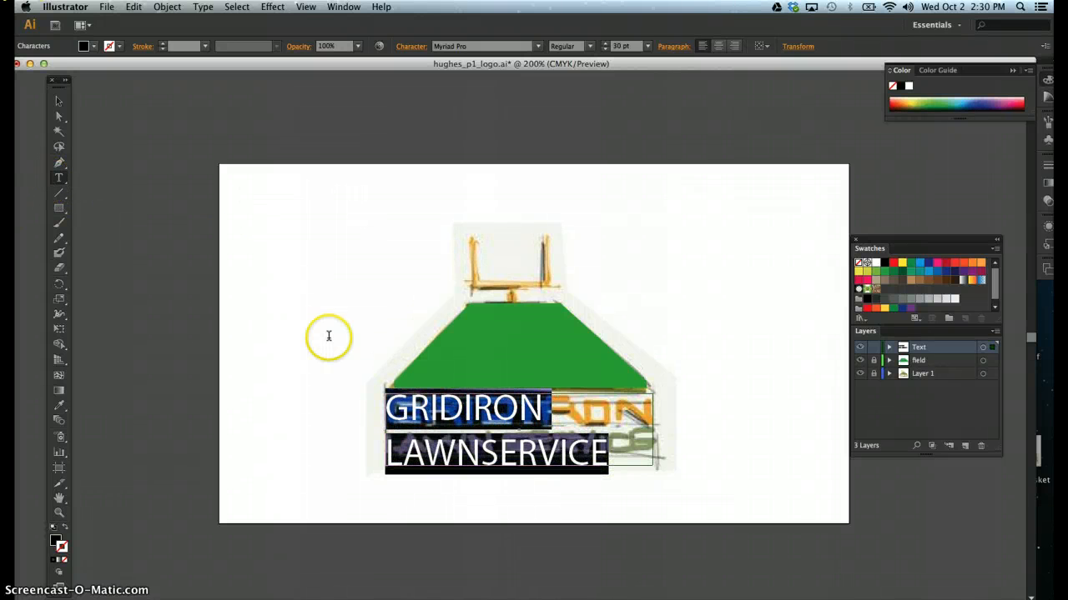
key(super+shift+period)
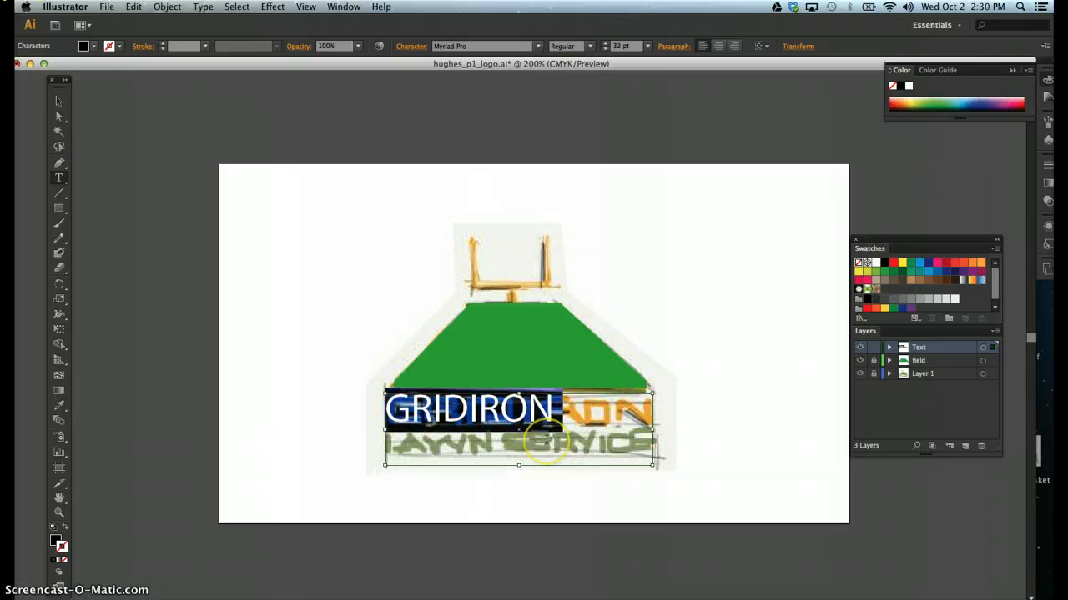
- Extend the text frame's bottom edge so both lines fit, and center-align all the text
click(58, 100)
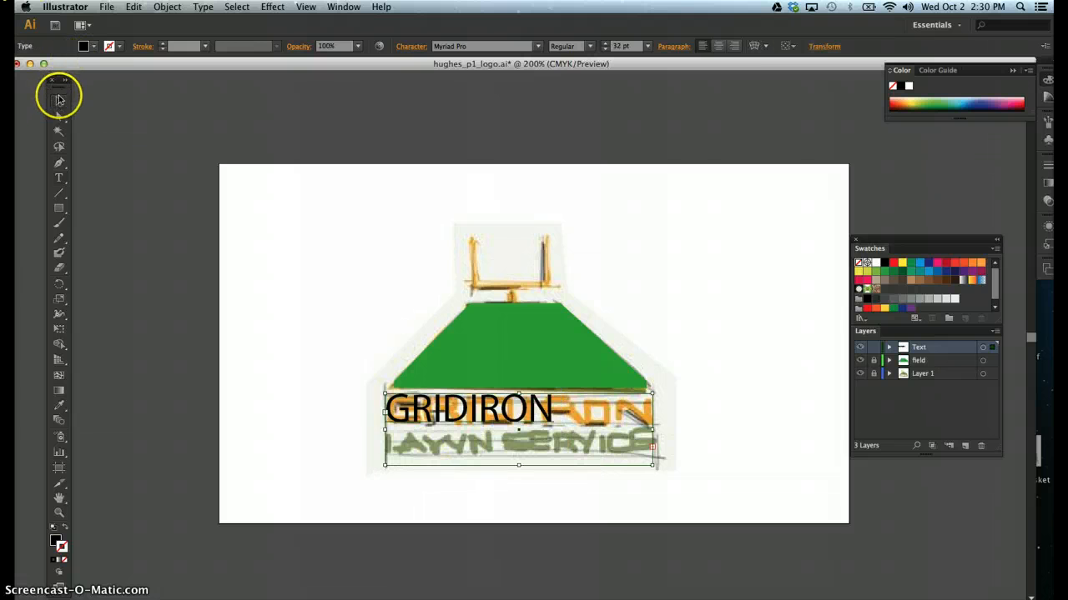
drag(518, 464, 520, 488)
double_click(545, 461)
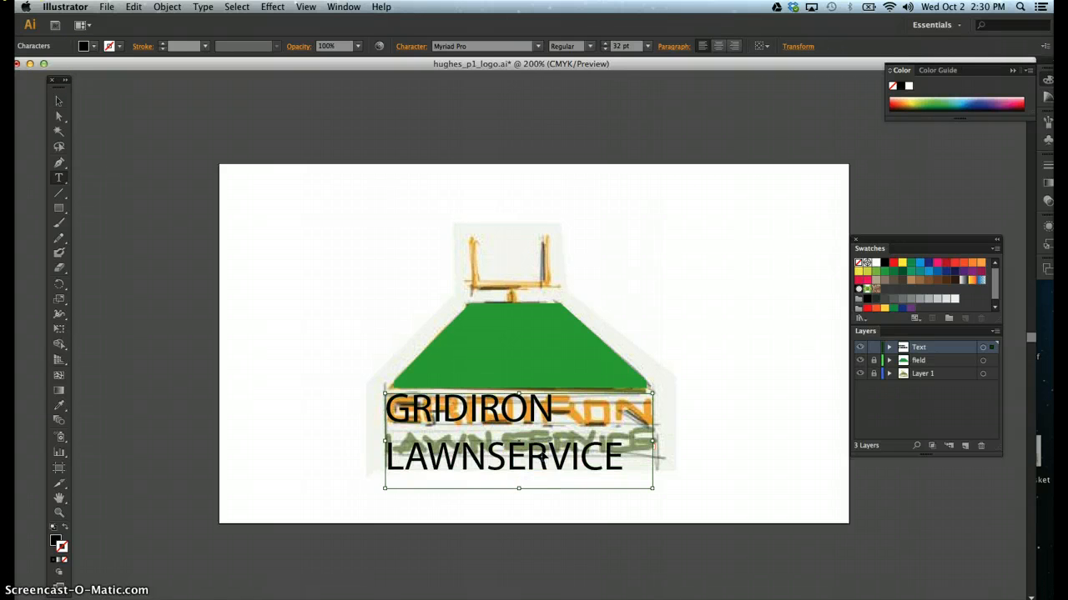
key(super+a)
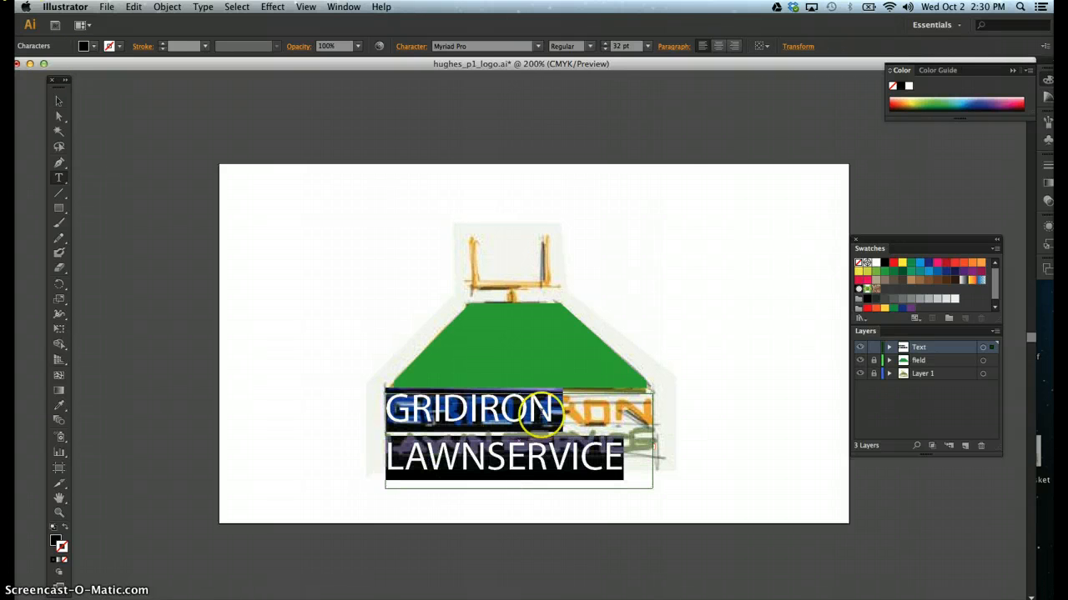
click(718, 47)
- Enlarge only the GRIDIRON line to 46 pt
double_click(505, 412)
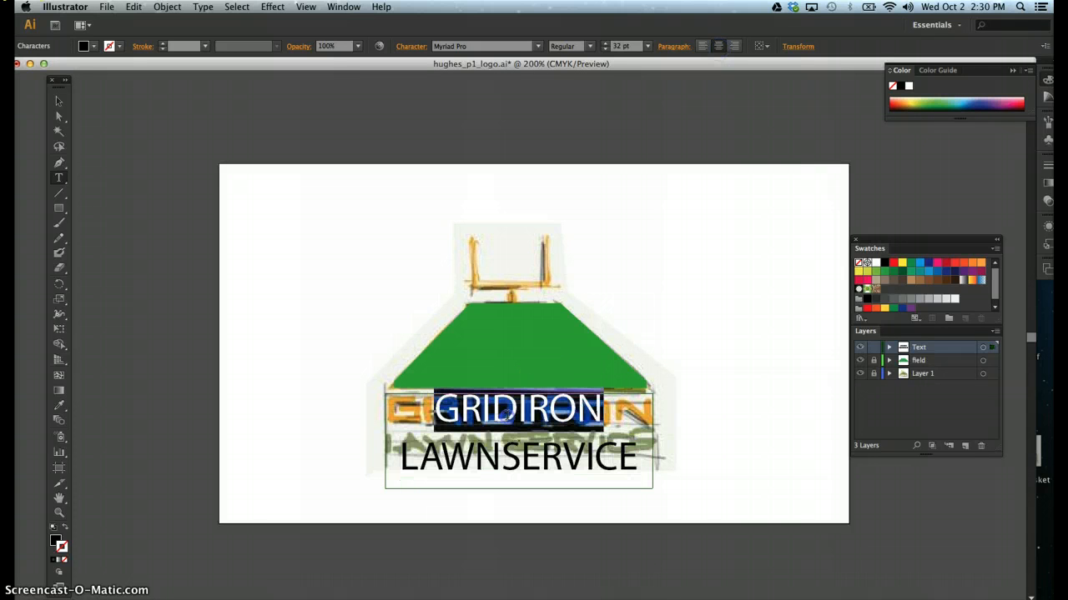
triple_click(506, 412)
key(super+shift+period)
key(super+shift+period)
key(super+shift+period)
key(super+shift+period)
key(super+shift+period)
key(super+shift+period)
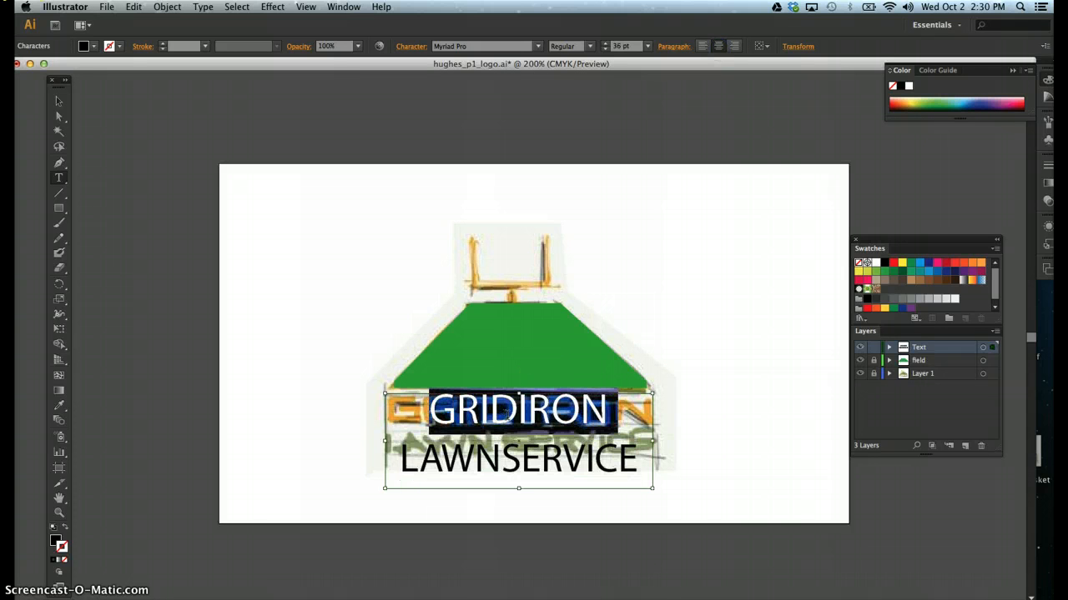
key(super+shift+period)
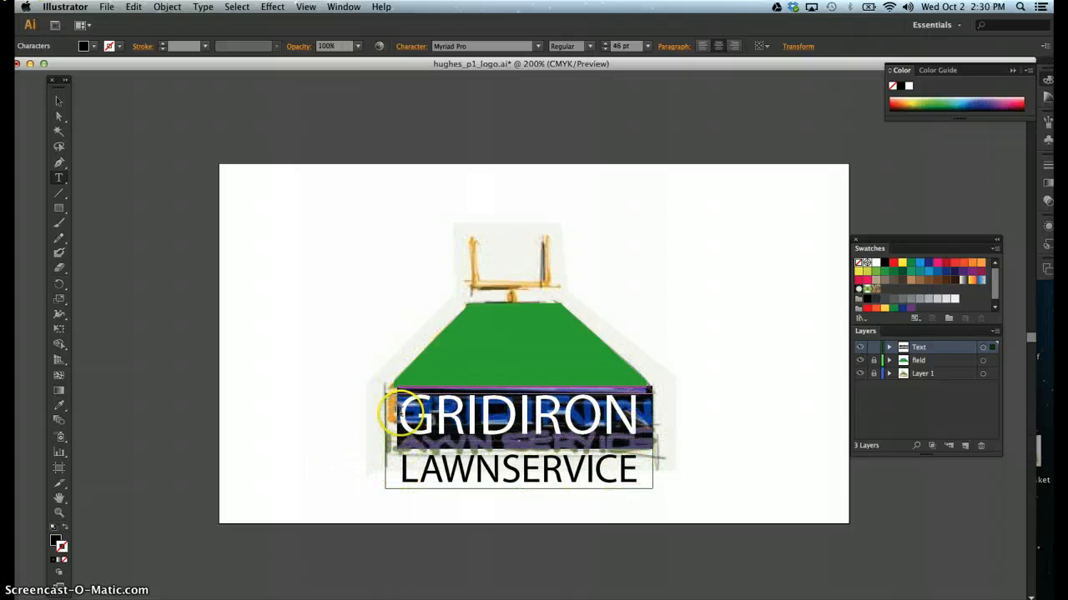
- Select the LAWNSERVICE line and show the Character panel with all its options, placed beside the logo on the artboard
double_click(531, 486)
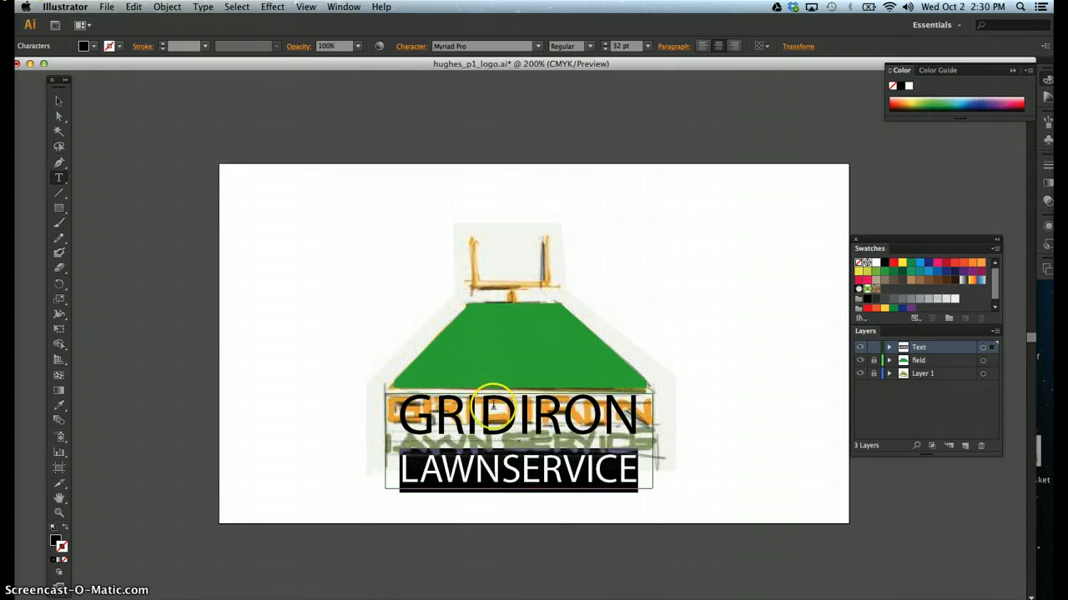
click(344, 6)
mouse_move(400, 468)
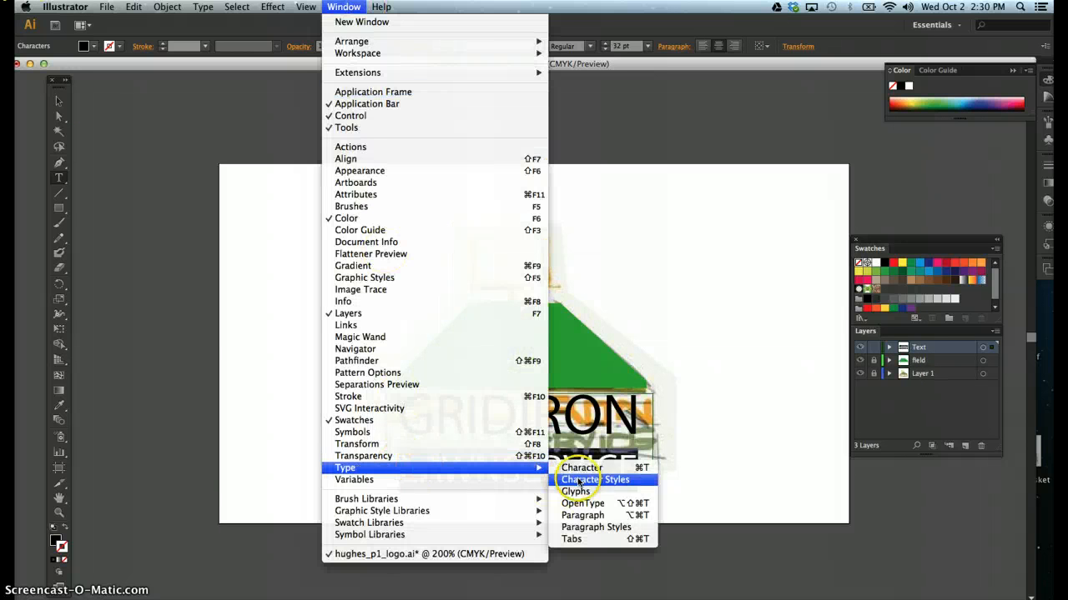
click(594, 467)
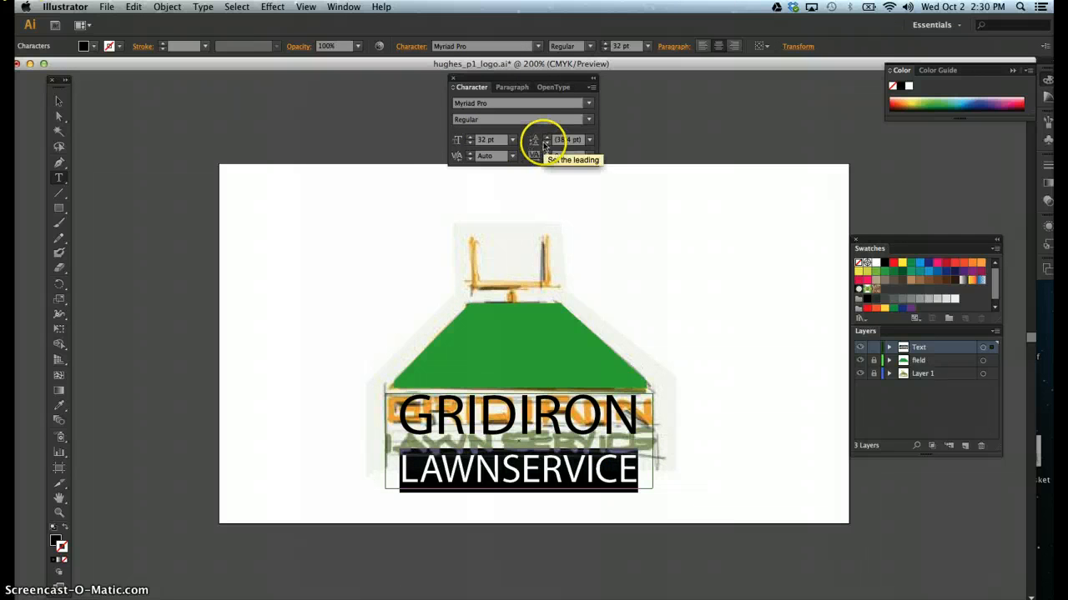
click(591, 88)
click(622, 88)
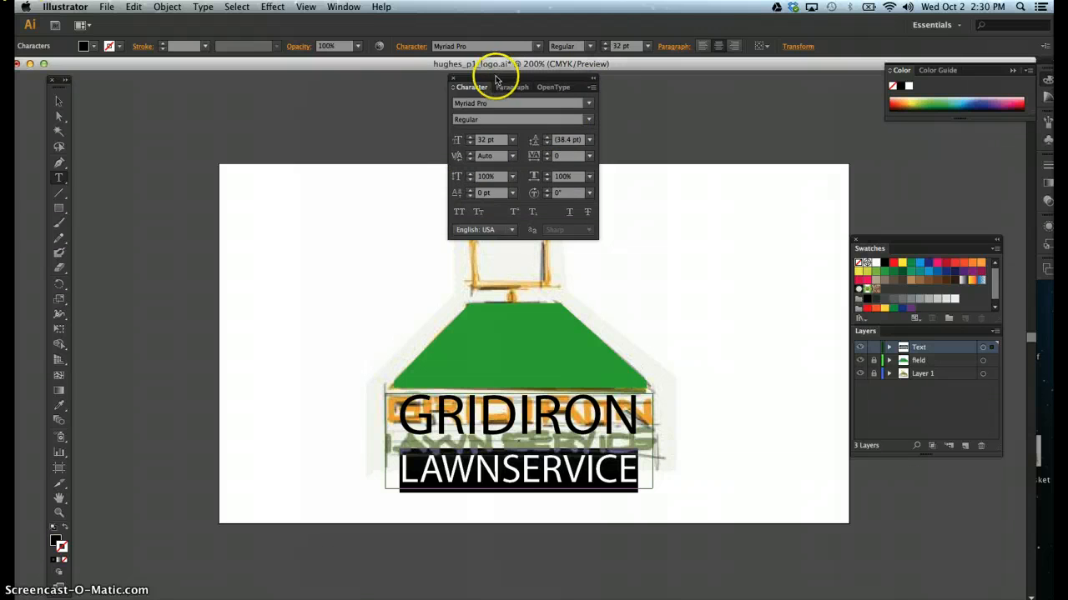
drag(491, 77, 694, 171)
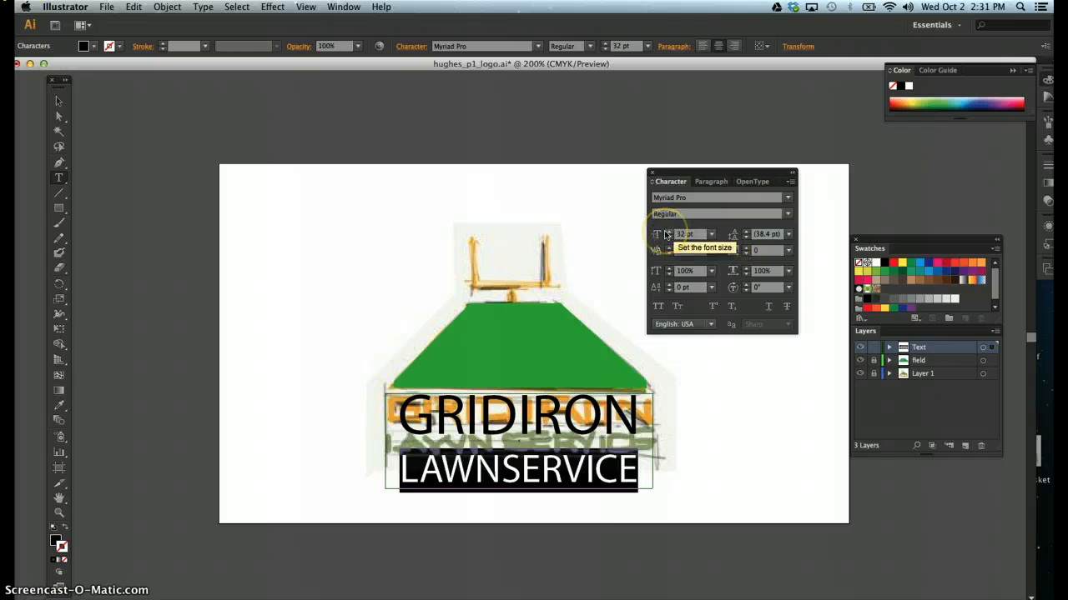
- Tighten the leading of the LAWNSERVICE line to 26 pt
click(745, 242)
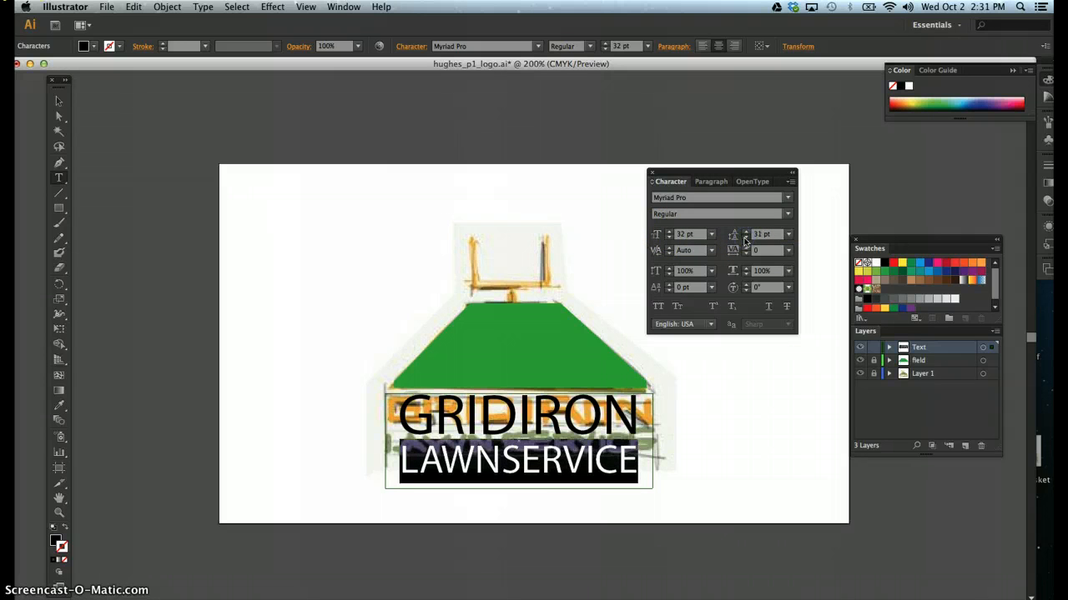
click(745, 242)
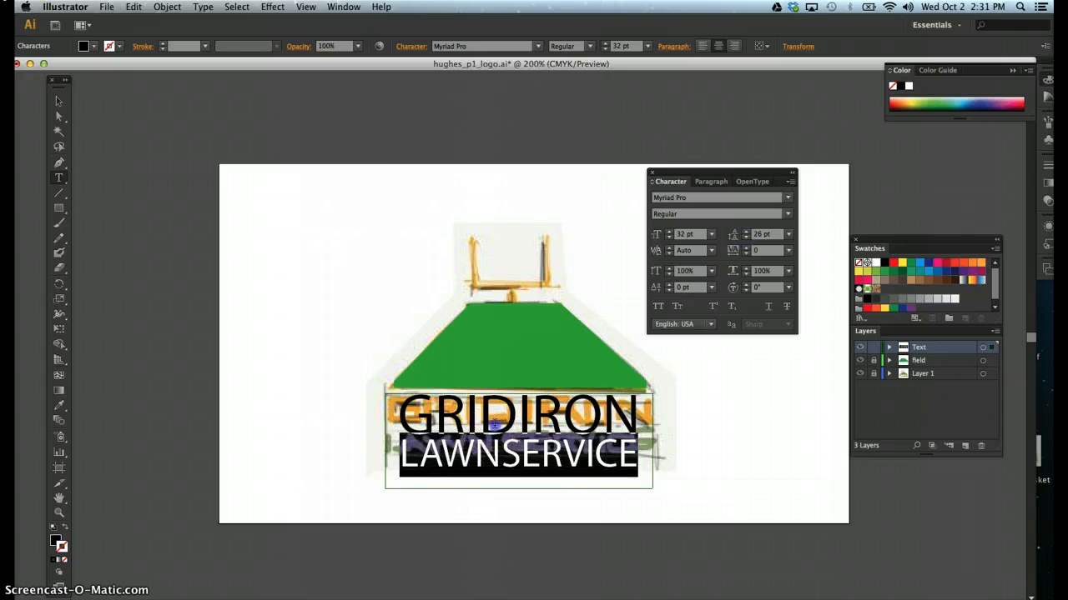
- Select both lines of the text and try out the font families following Myriad Pro, such as News Gothic MT and Museo Slab 500
click(495, 424)
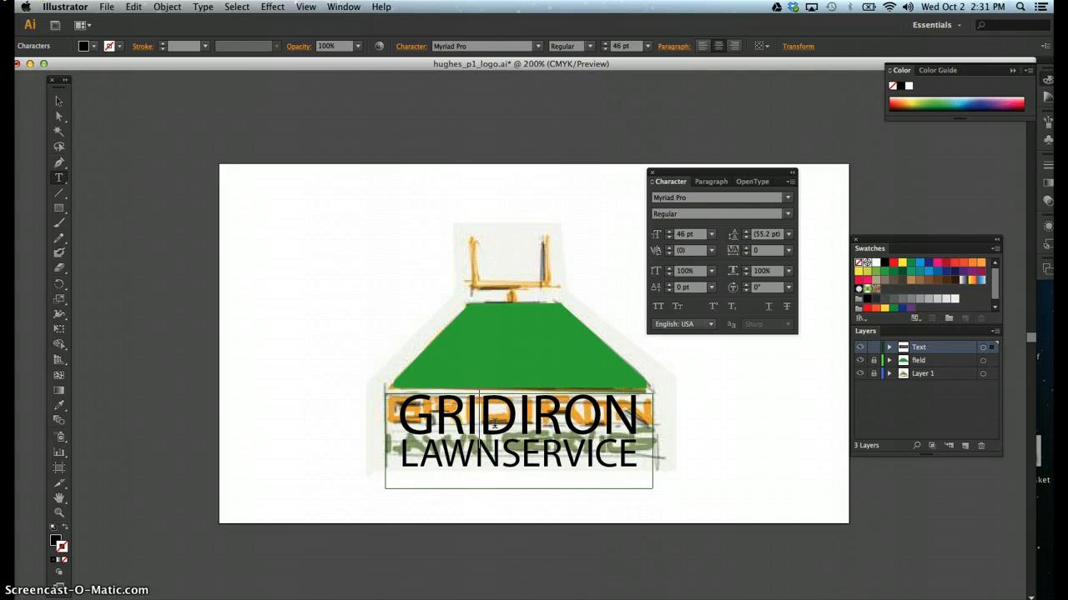
key(Escape)
key(super+a)
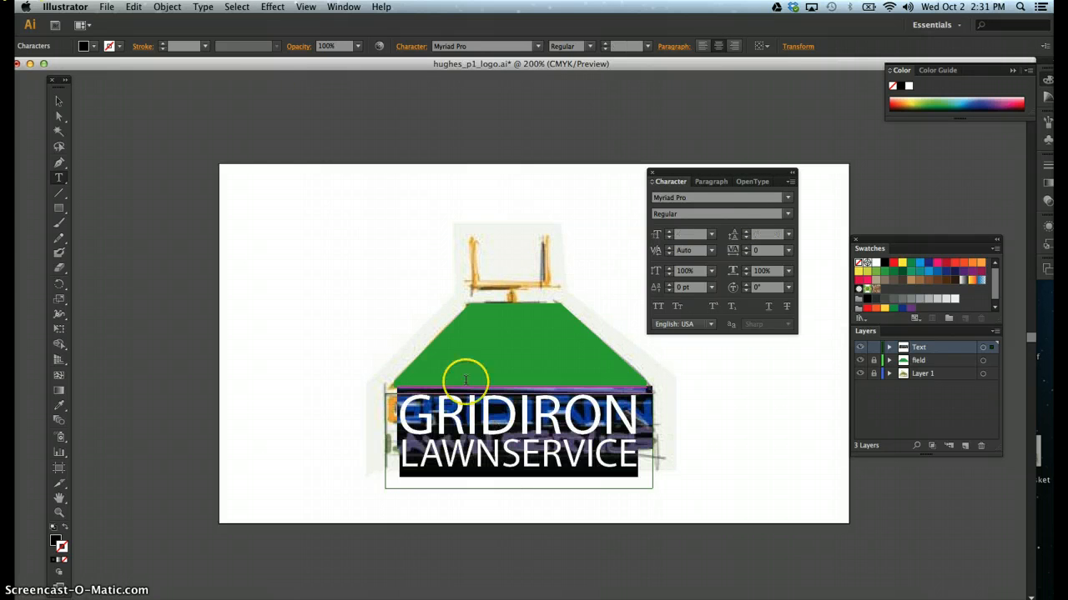
click(716, 200)
click(708, 198)
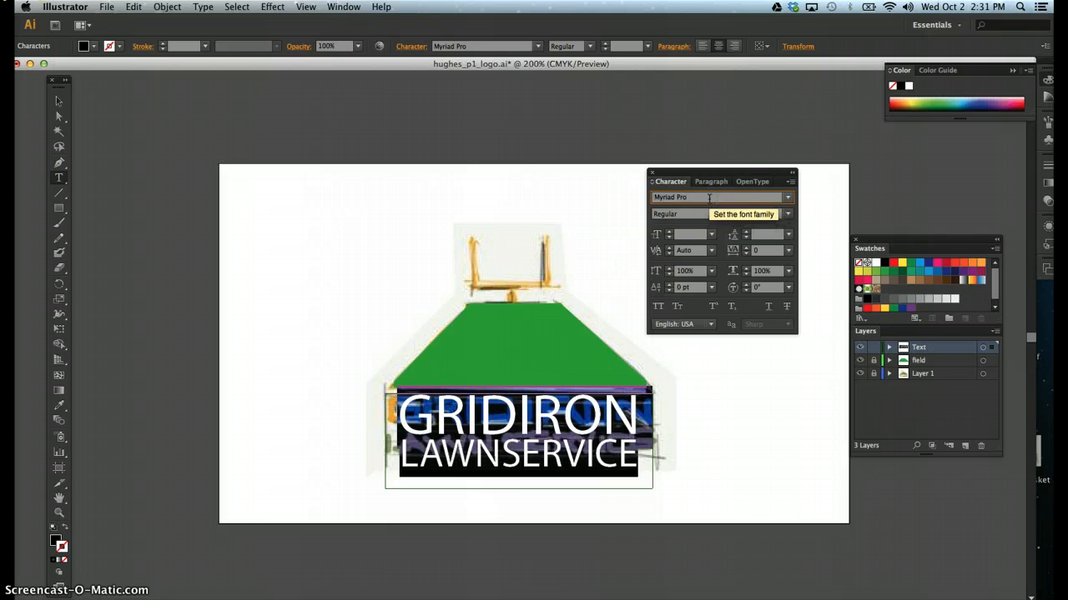
key(Down)
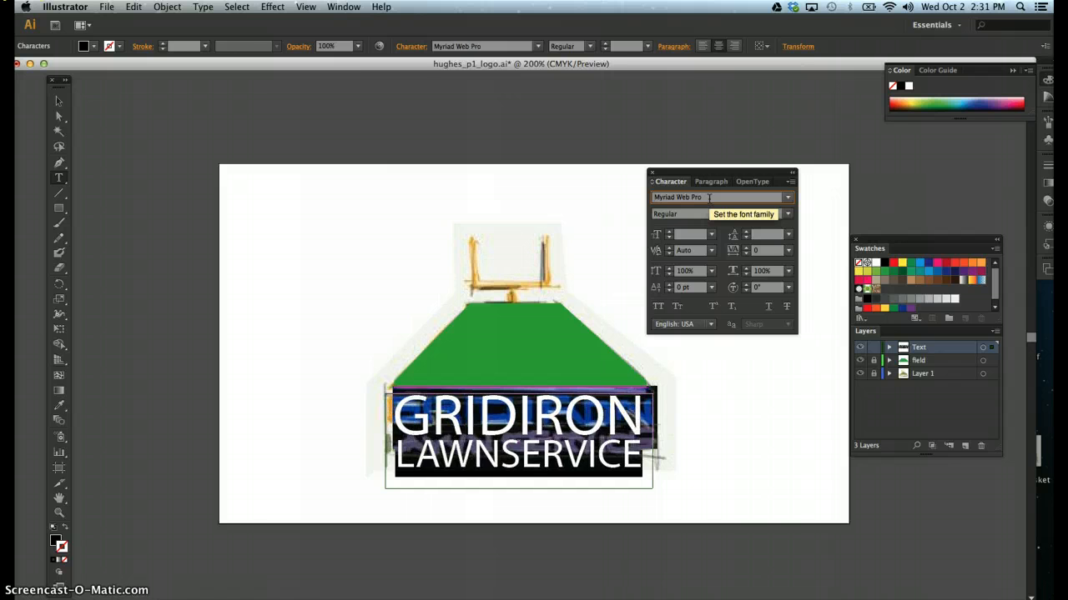
key(Down)
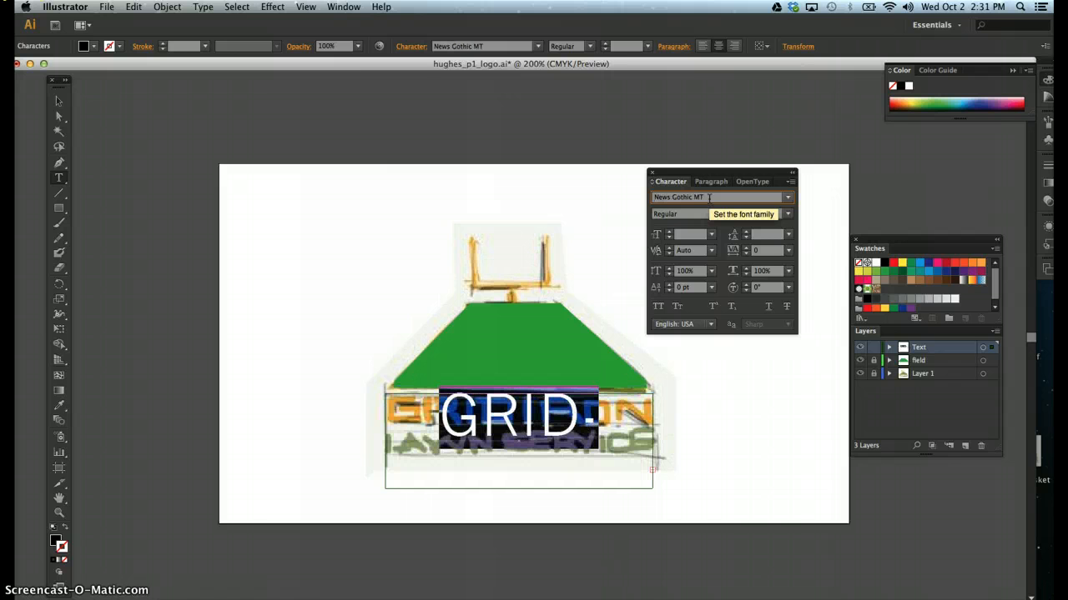
key(Down)
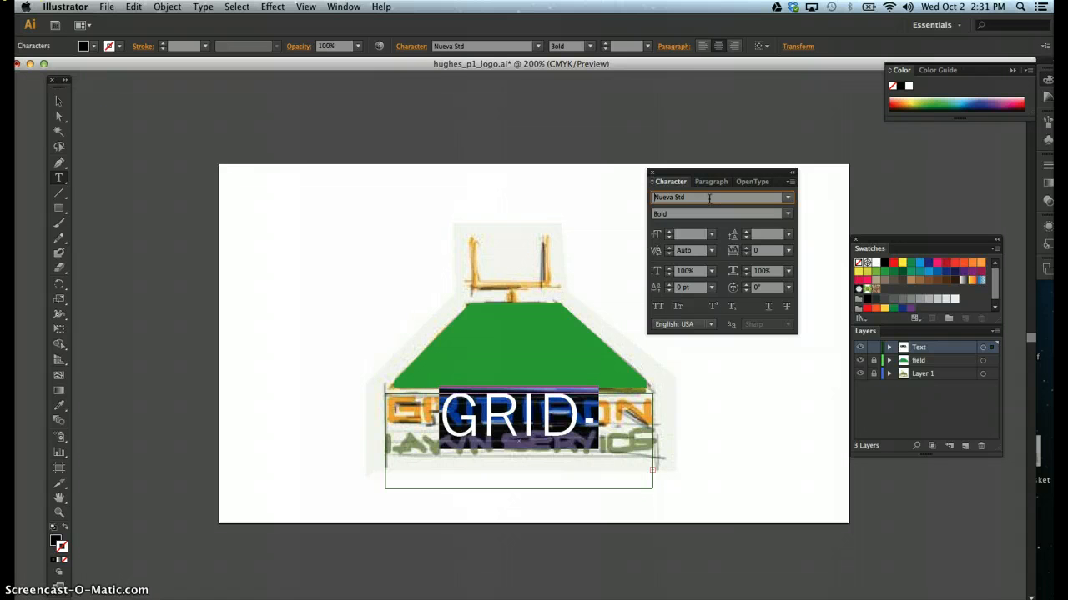
key(Down)
key(Down)
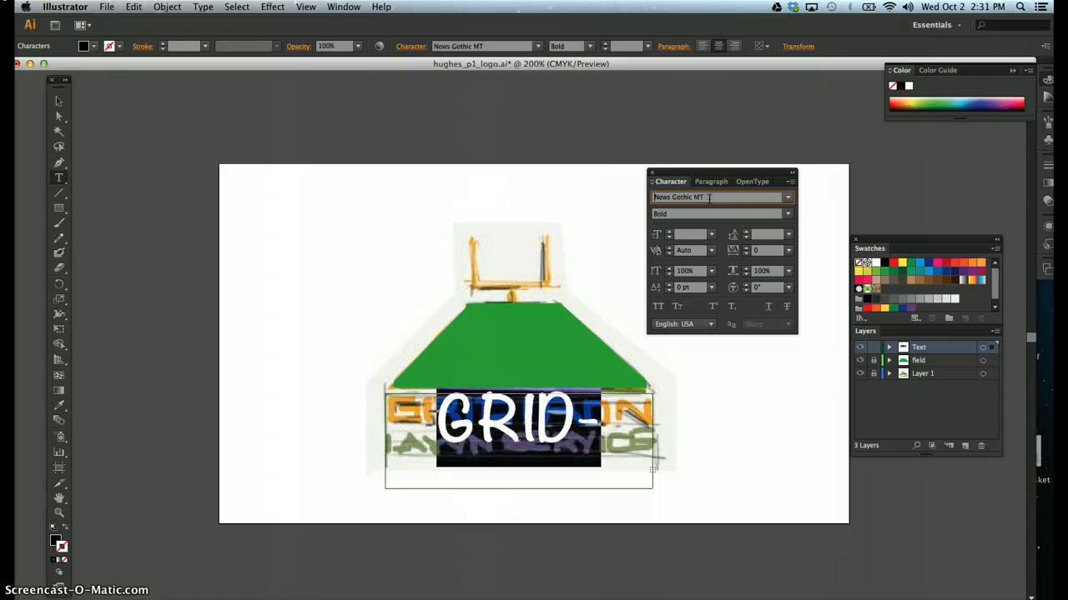
key(Down)
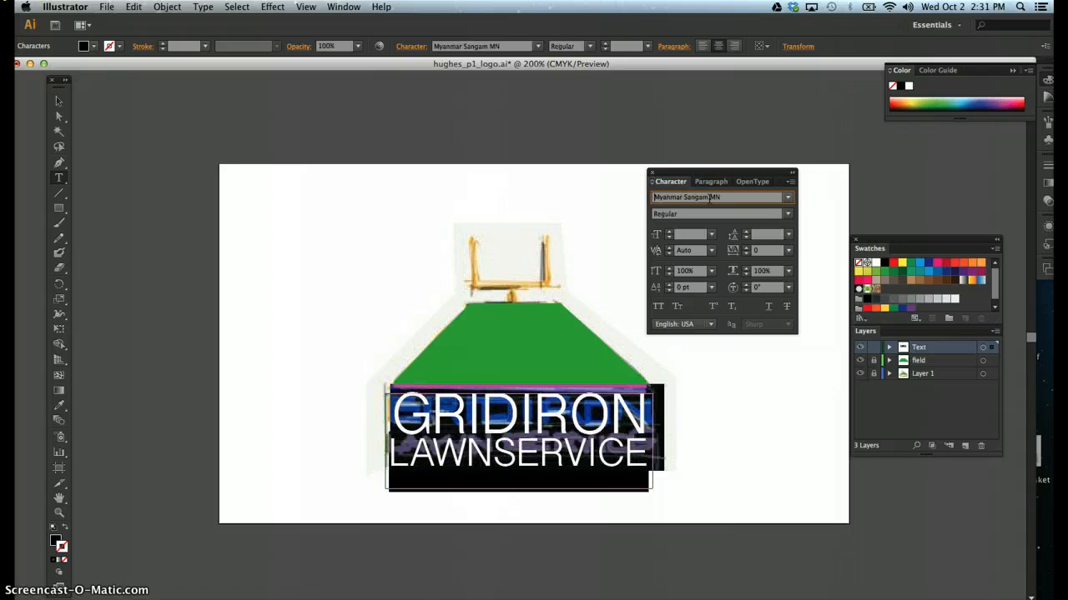
key(Down)
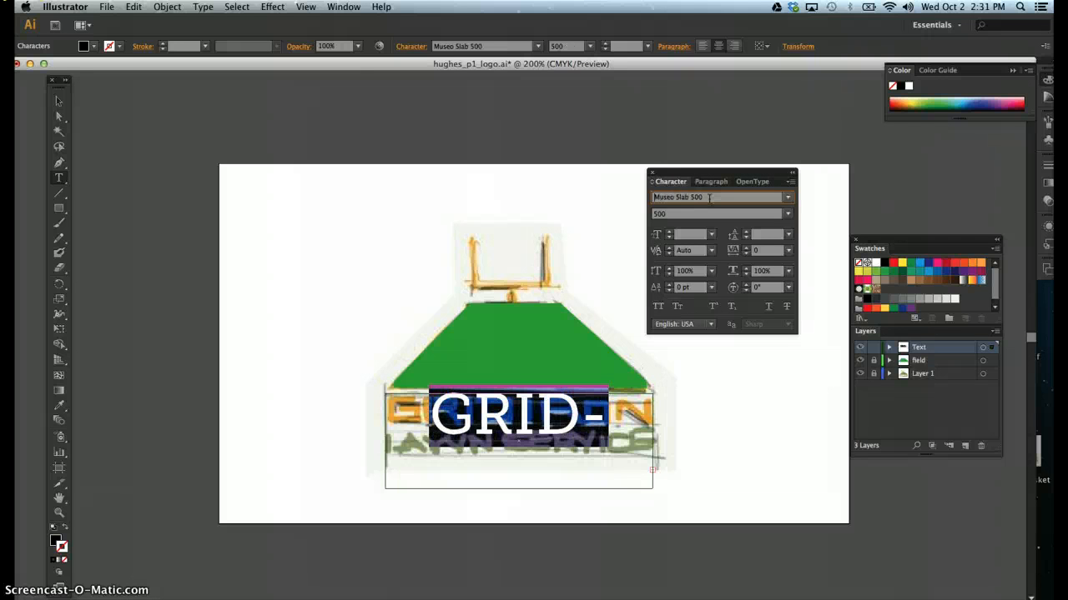
key(Down)
click(788, 215)
click(789, 217)
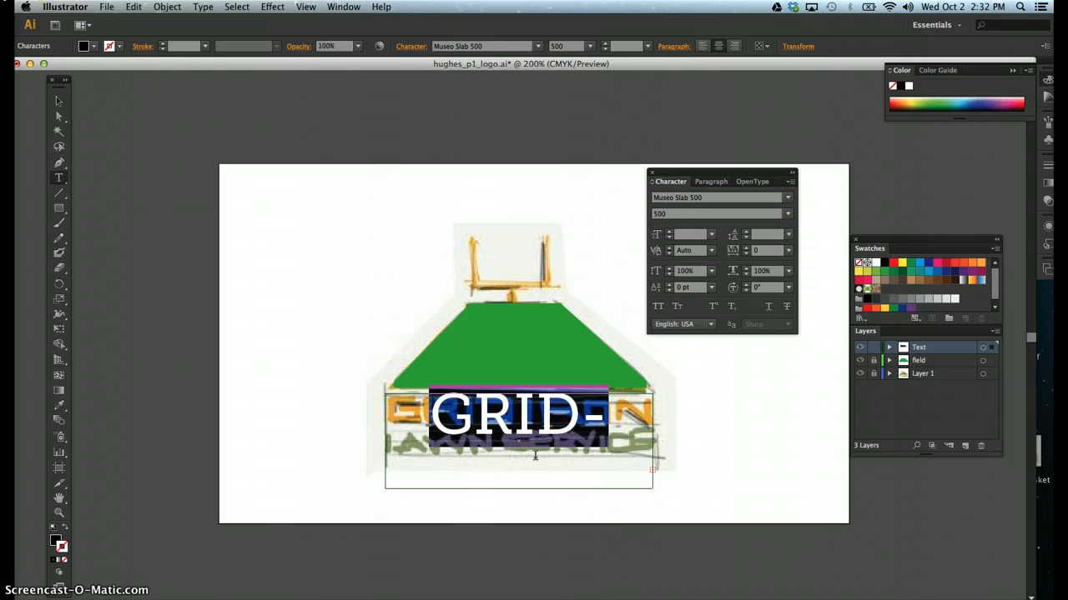
- Reselect all the text and go back through the font families to set both lines in Kontrapunkt Light
key(Left)
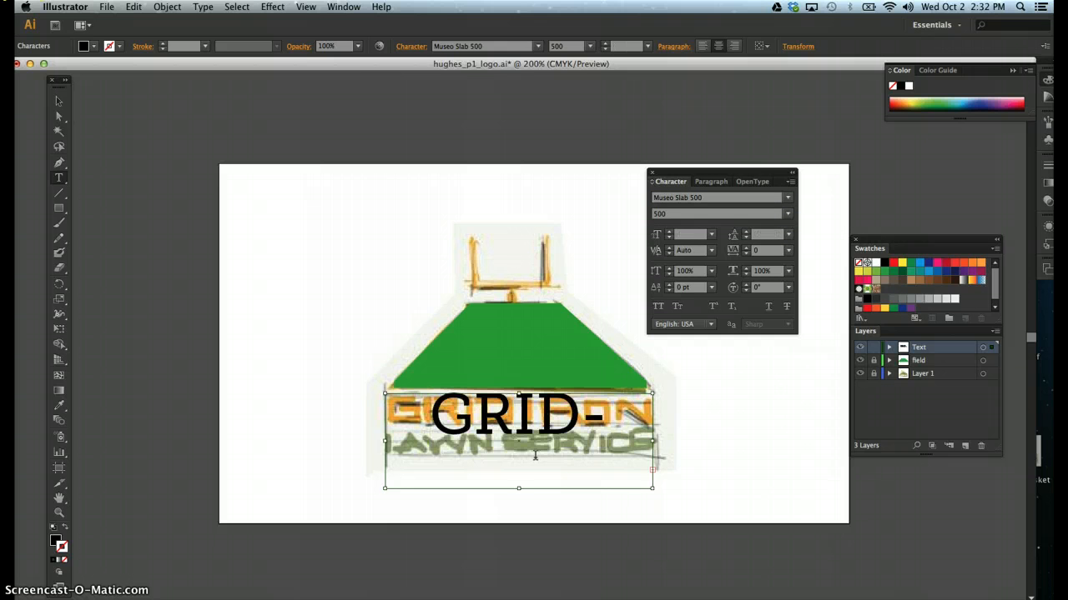
key(super+a)
key(Left)
key(super+a)
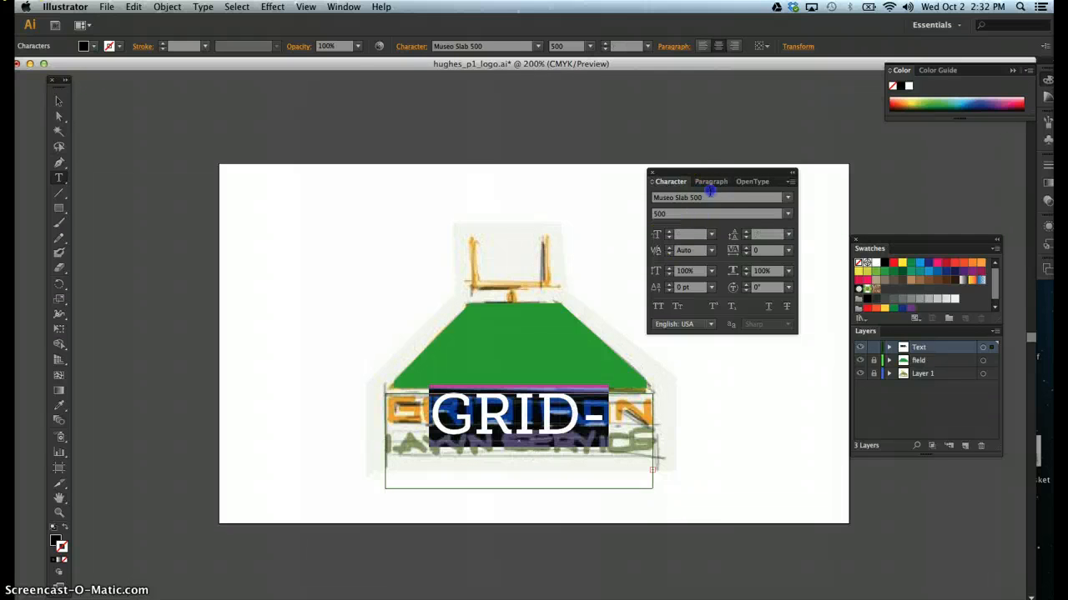
click(709, 196)
click(709, 197)
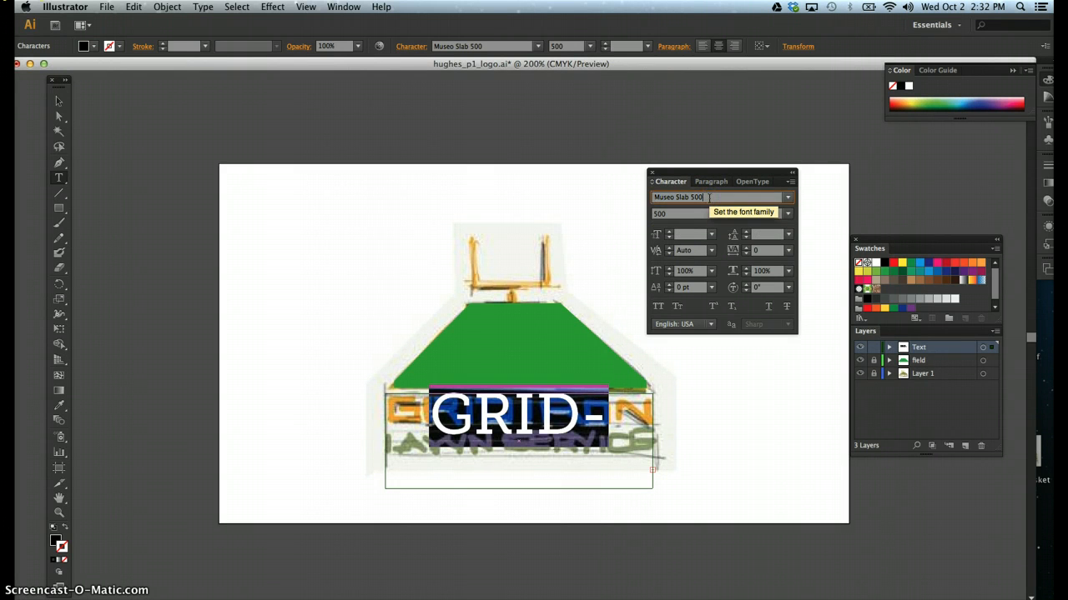
key(Up)
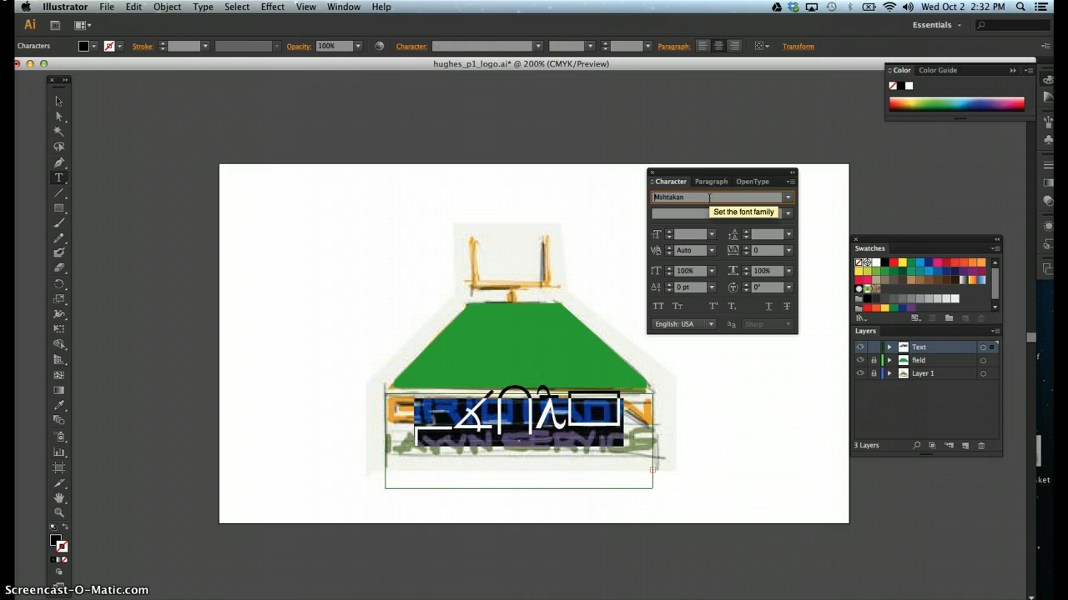
key(Up)
key(Up)
key(Up)
key(Up)
key(Up)
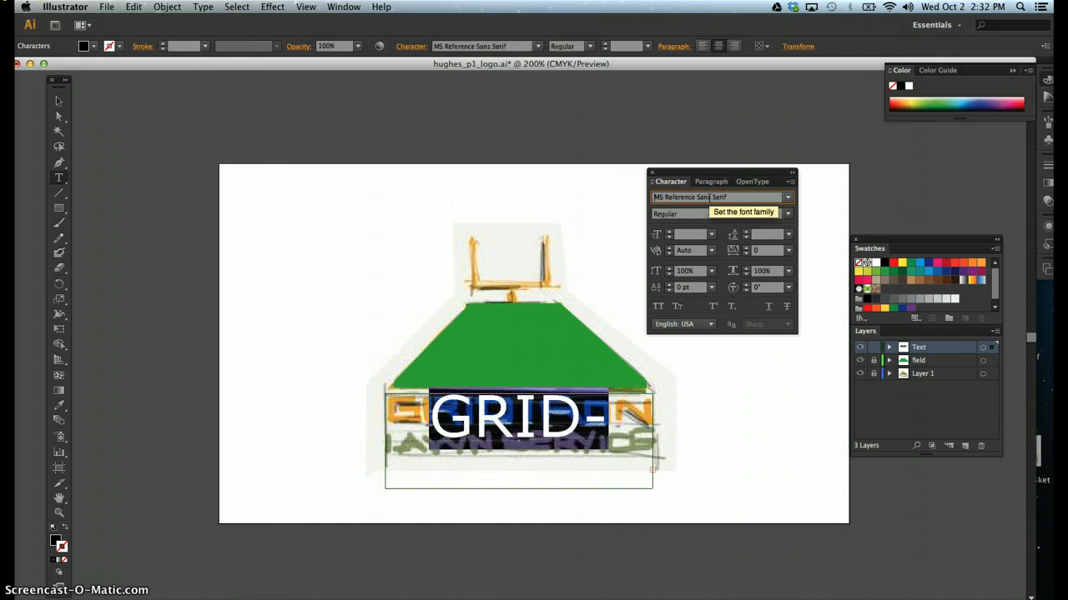
key(Up)
key(Up)
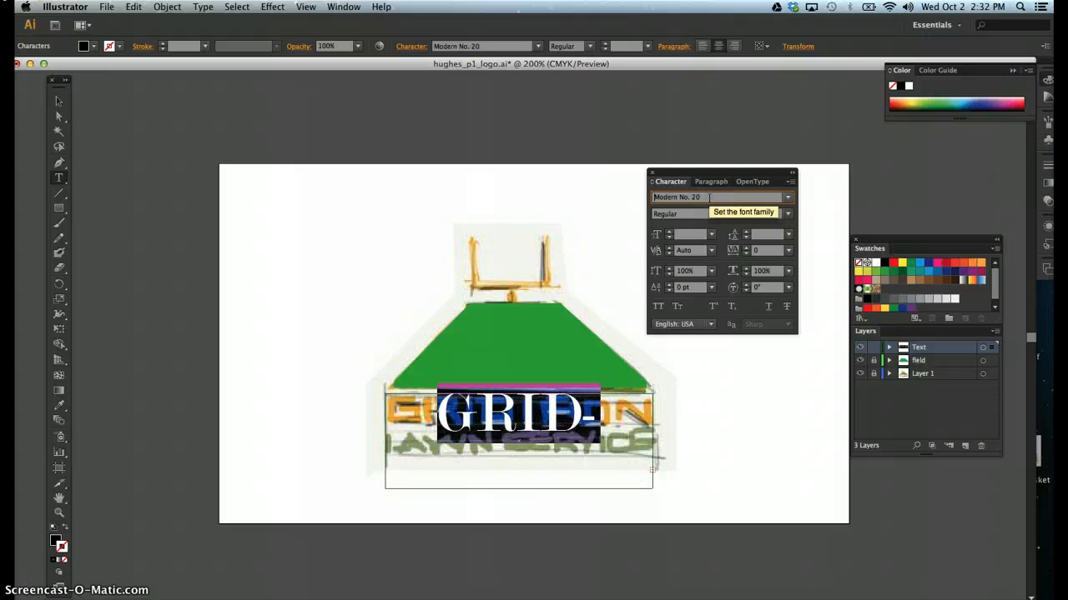
key(Up)
key(Up)
key(Up)
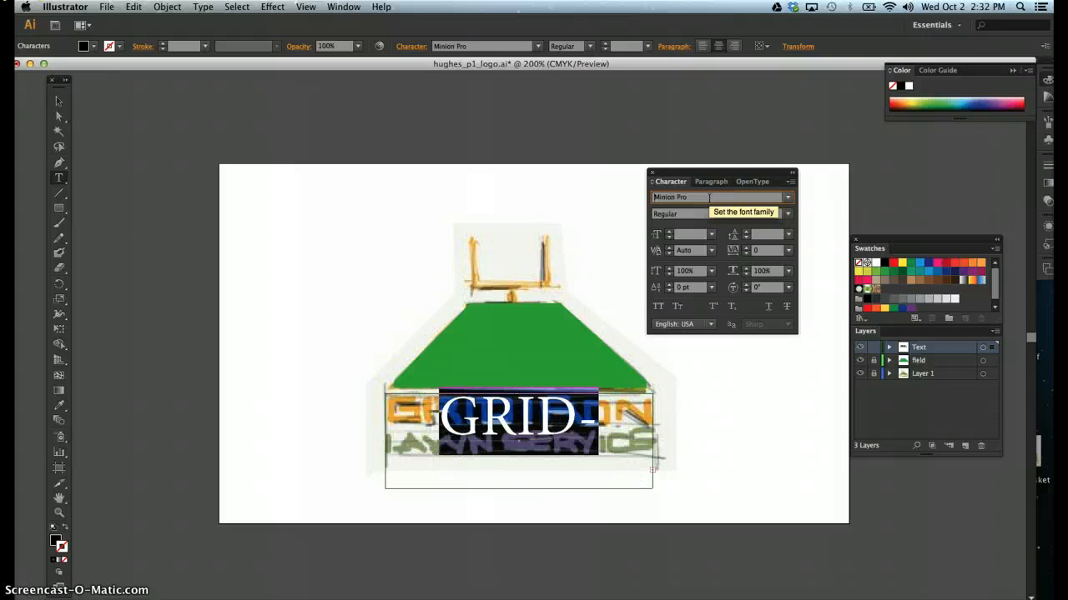
key(Up)
key(Up)
key(Up)
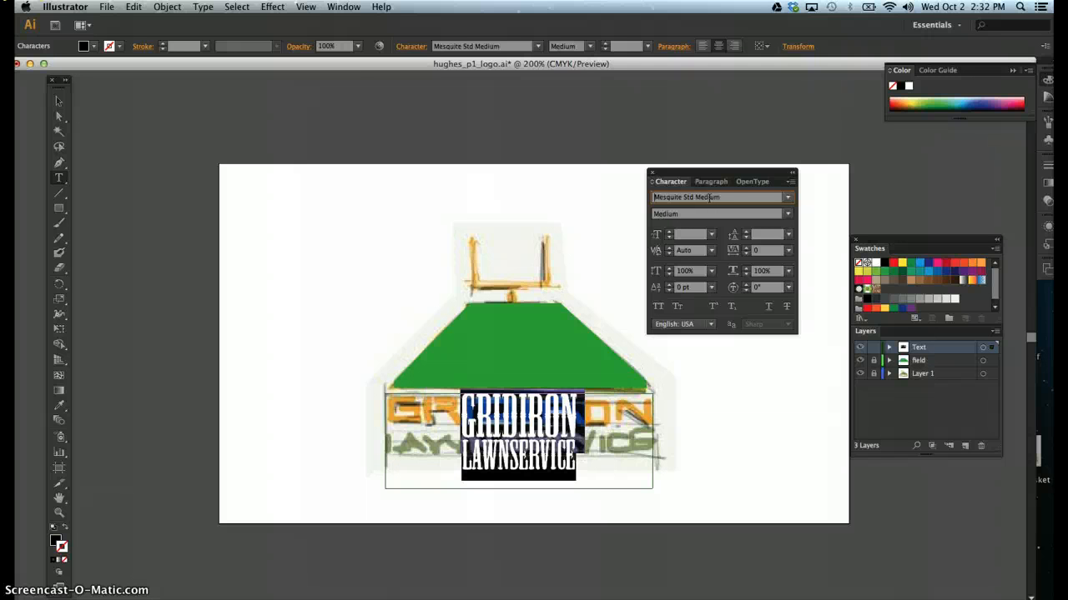
key(Up)
key(Up)
key(Up)
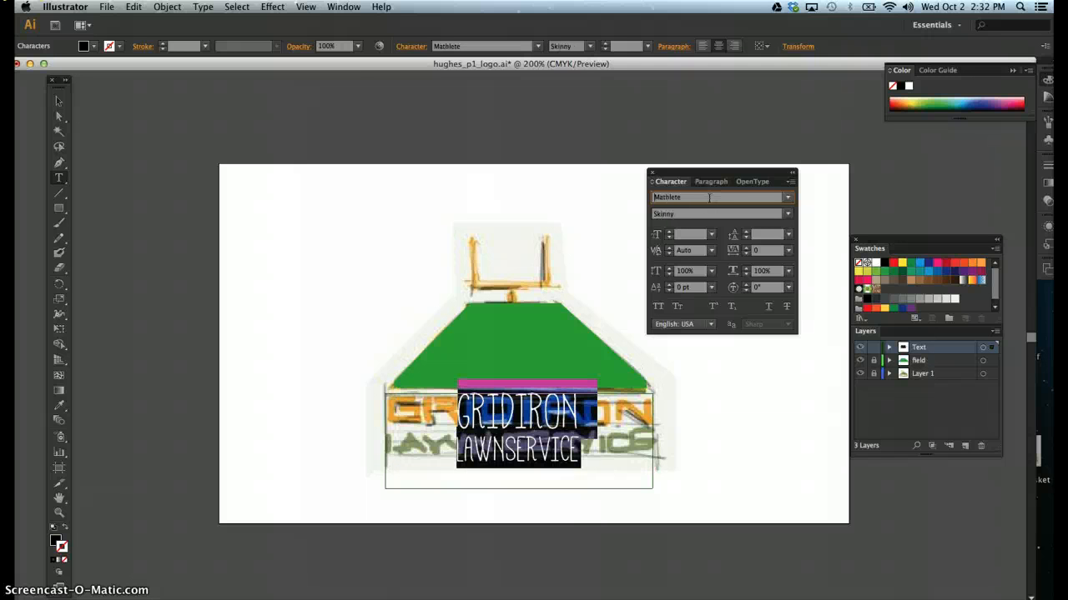
key(Up)
key(Up)
key(Up)
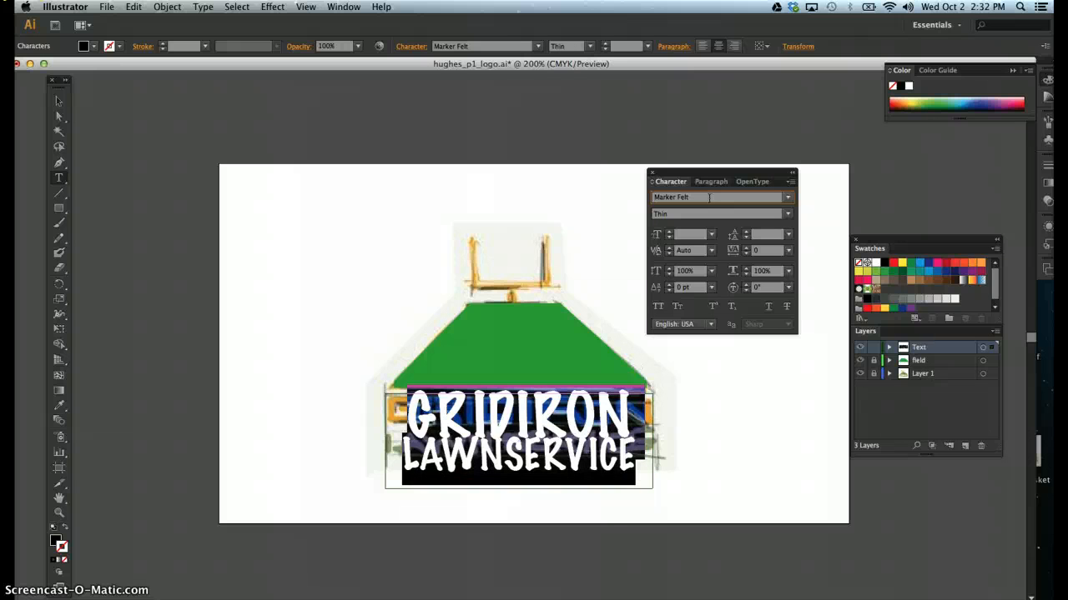
key(Up)
key(Up)
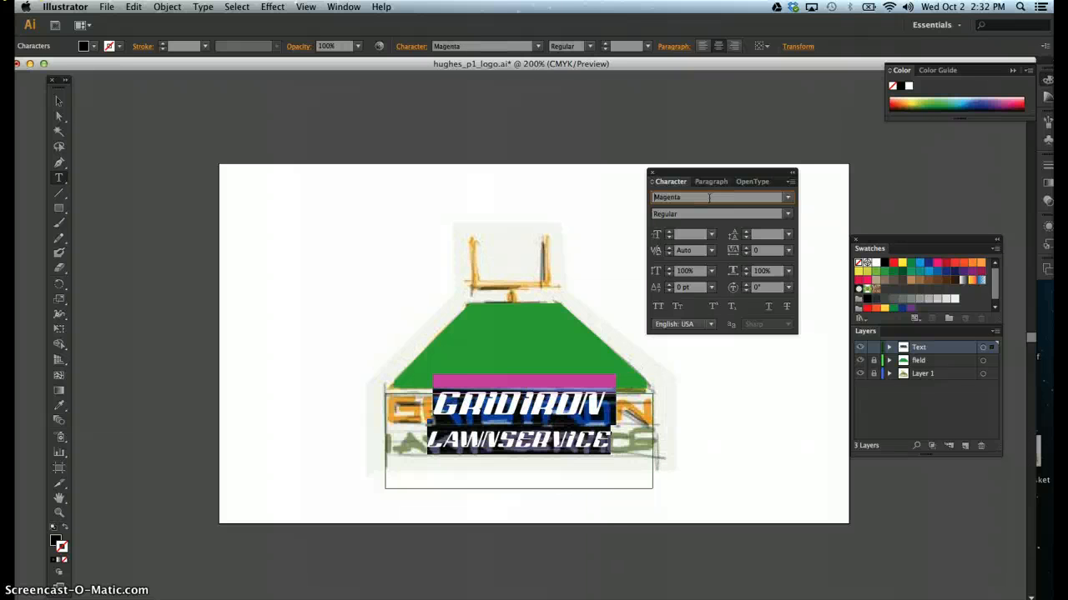
key(Up)
key(Up)
key(Up)
key(Up)
key(Up)
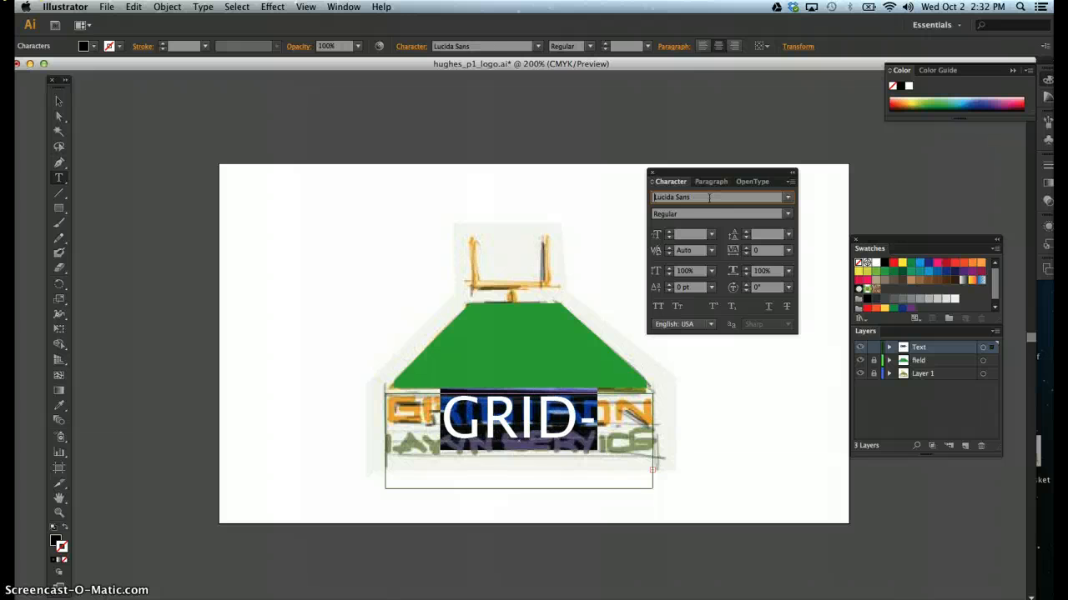
key(Up)
key(Up)
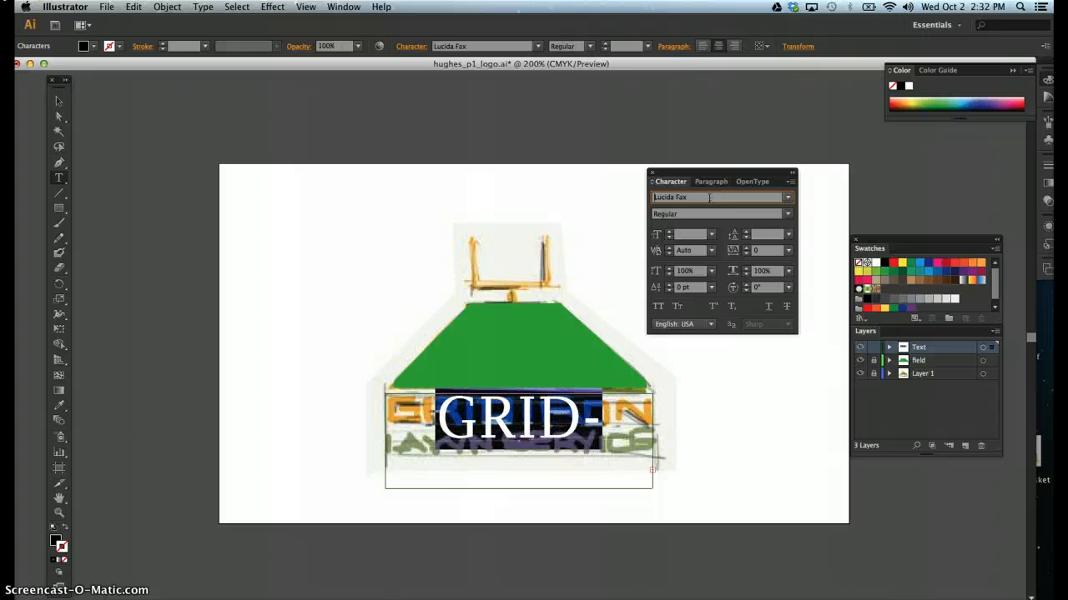
key(Up)
key(Up)
key(Up)
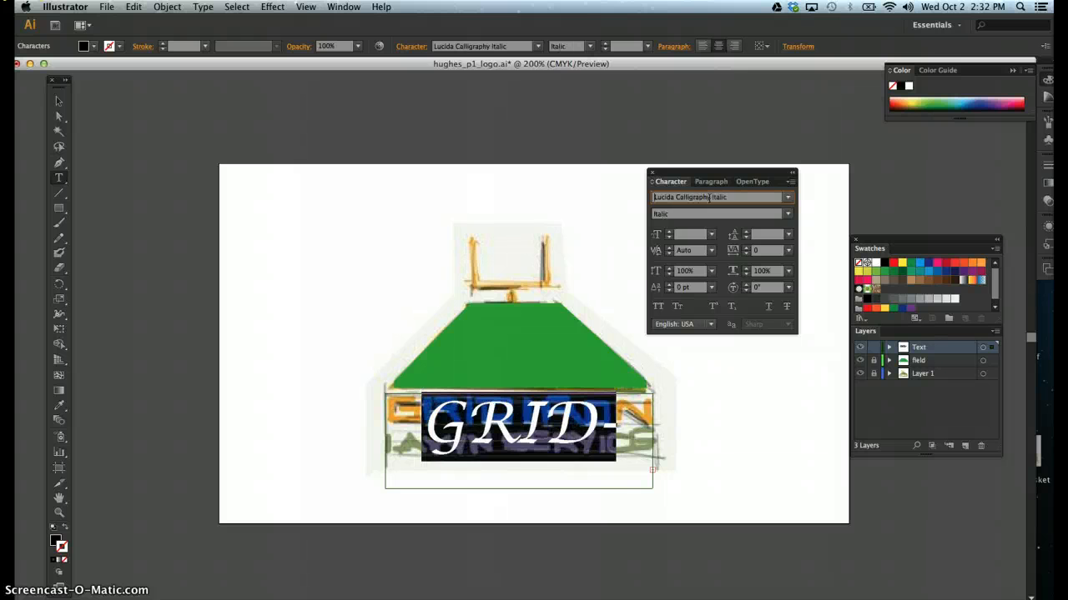
key(Up)
key(Up)
key(Up)
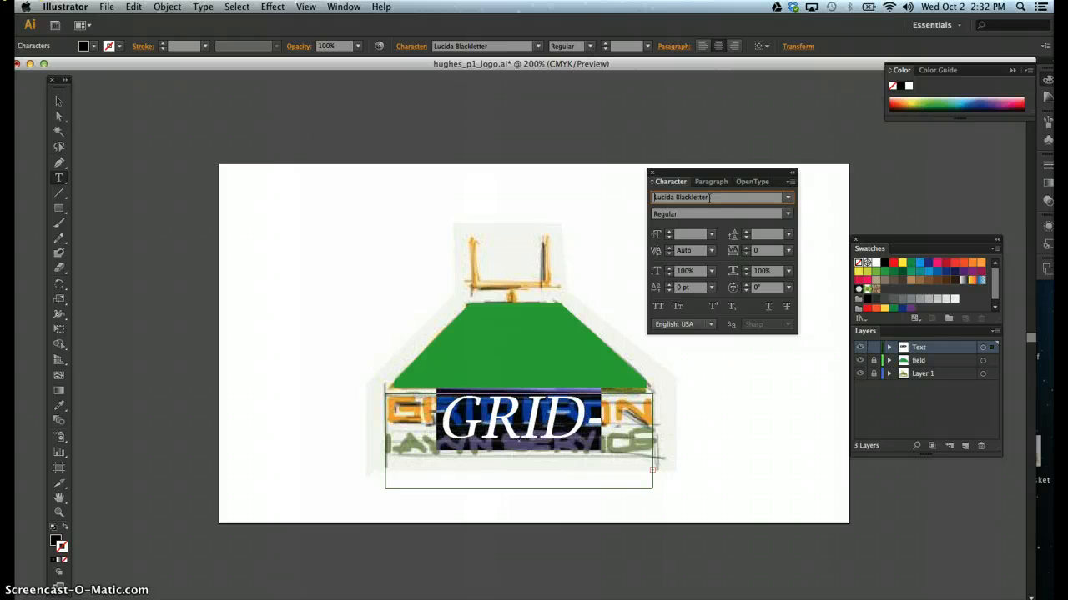
key(Up)
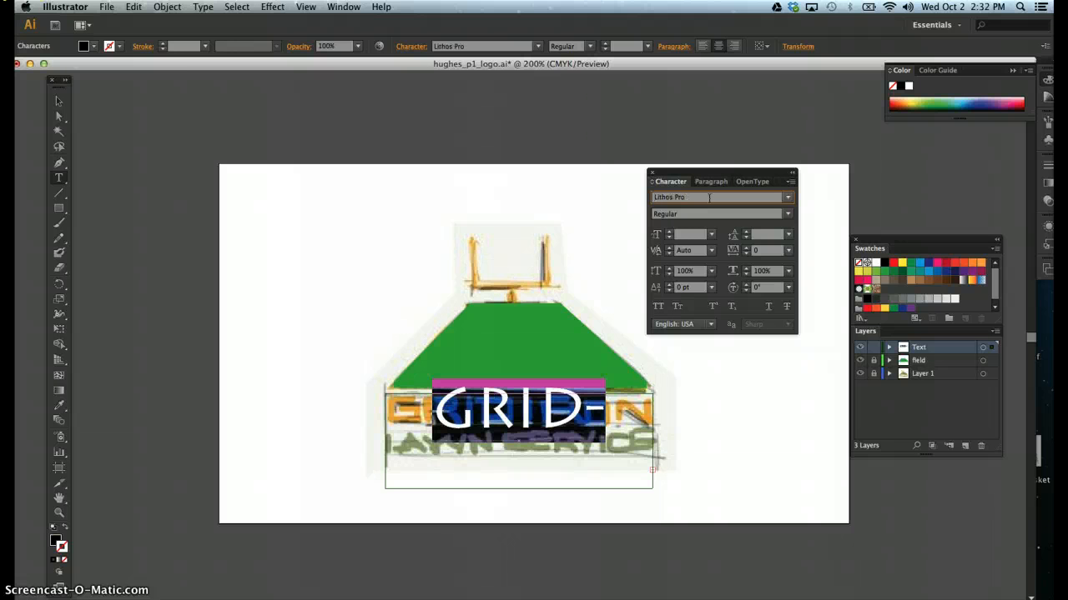
key(Up)
key(Up)
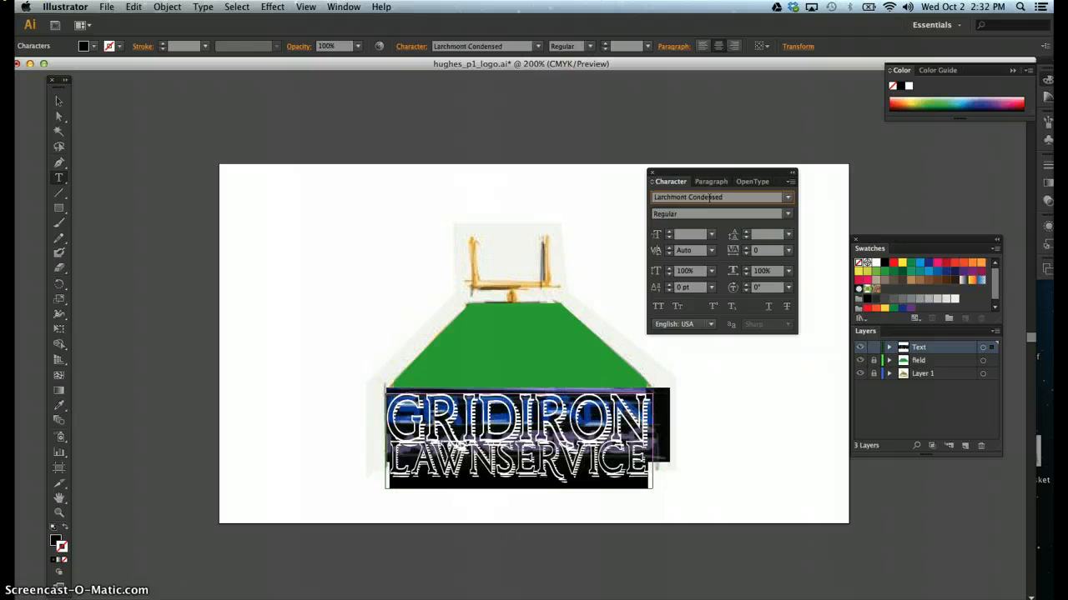
key(Up)
key(Up)
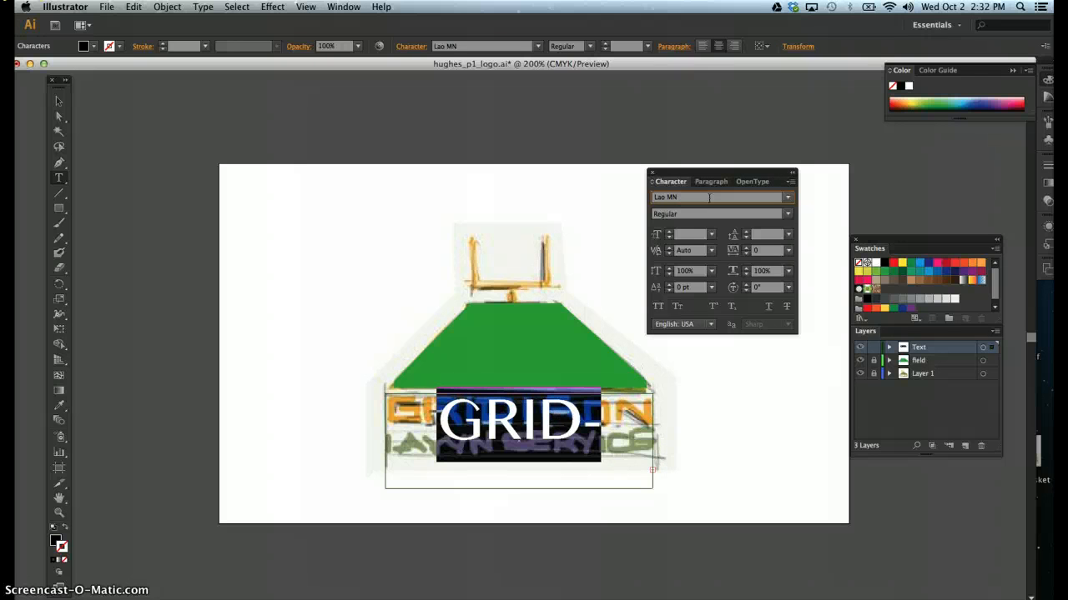
key(Up)
key(Up)
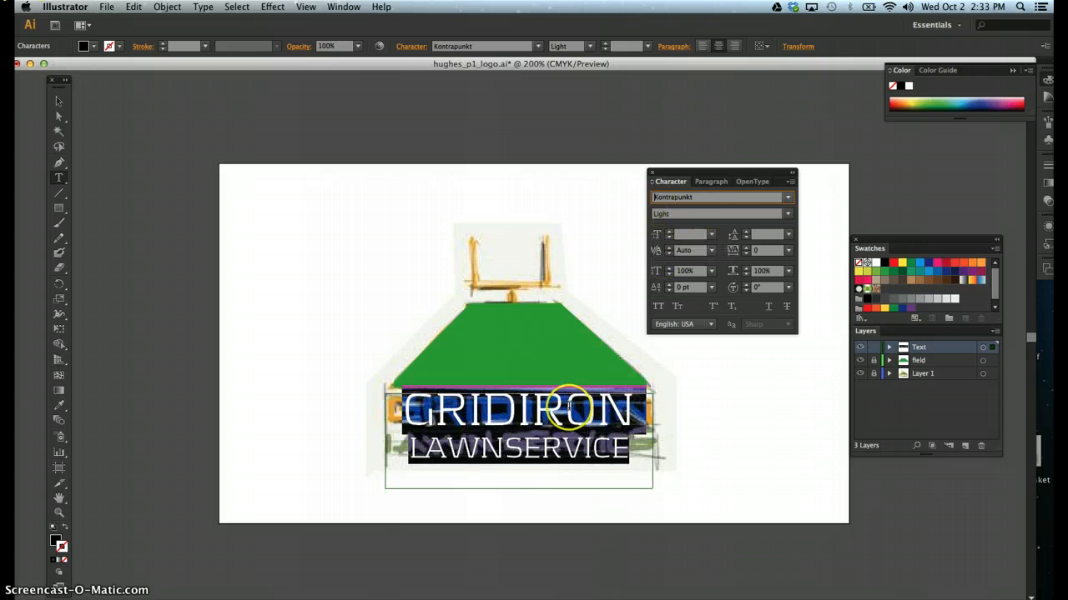
- Enlarge only the LAWNSERVICE line to 28 pt
click(519, 446)
double_click(518, 447)
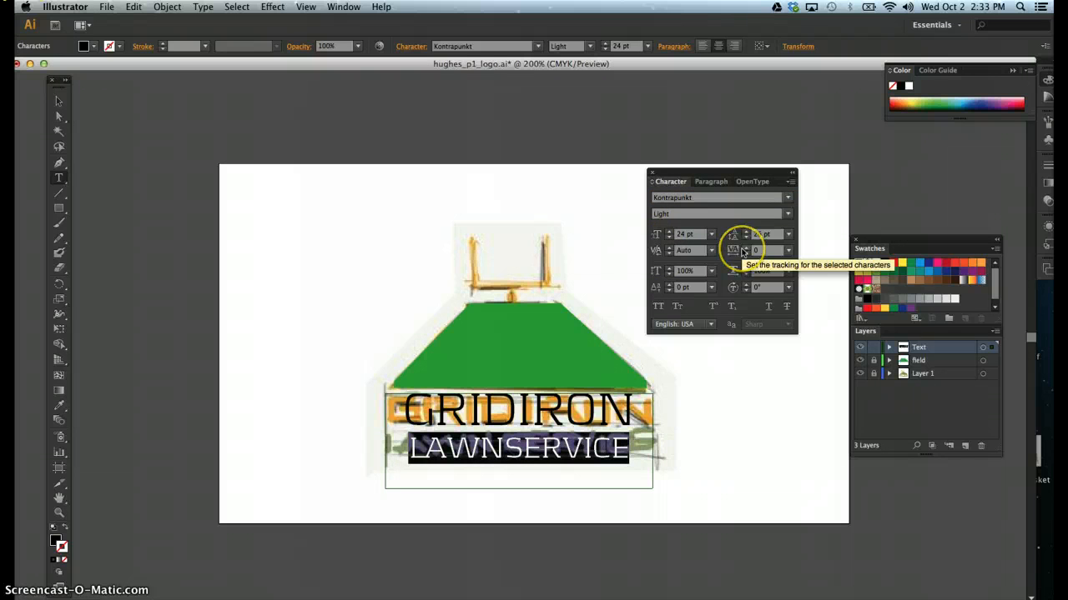
key(super+shift+period)
key(super+shift+period)
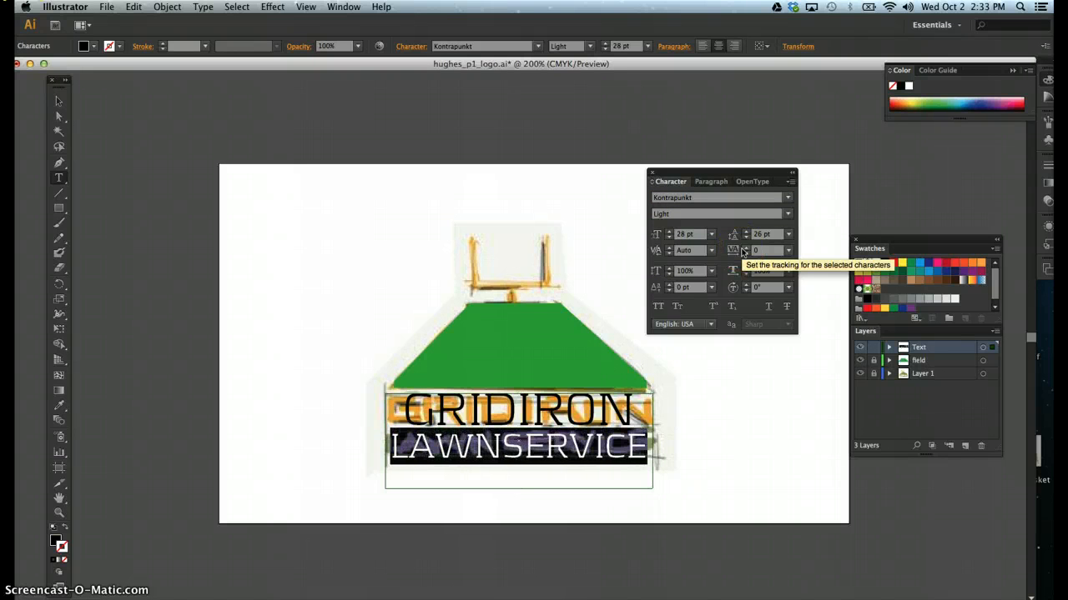
- Enlarge only the GRIDIRON line to 42 pt
double_click(527, 415)
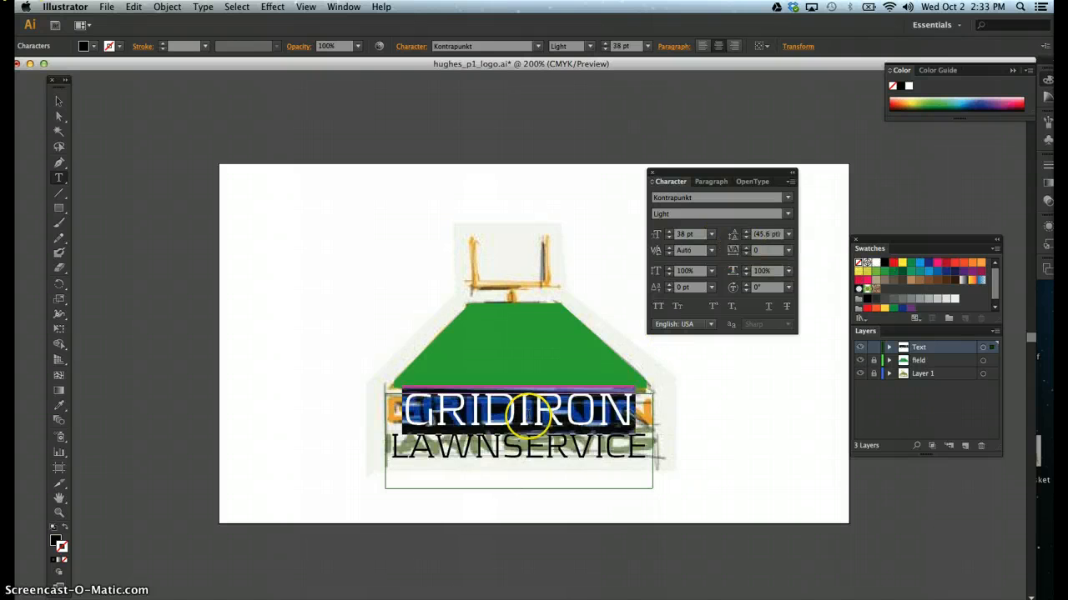
key(super+shift+period)
key(super+shift+period)
key(super+shift+period)
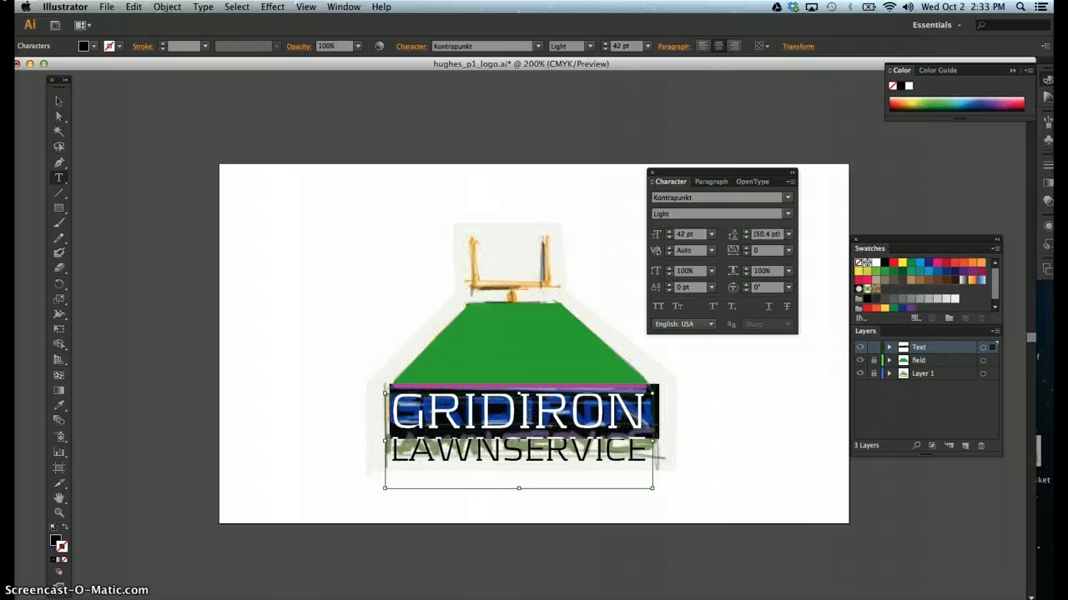
- Tighten the leading of the LAWNSERVICE line to 24 pt
key(super+shift+period)
key(super+shift+comma)
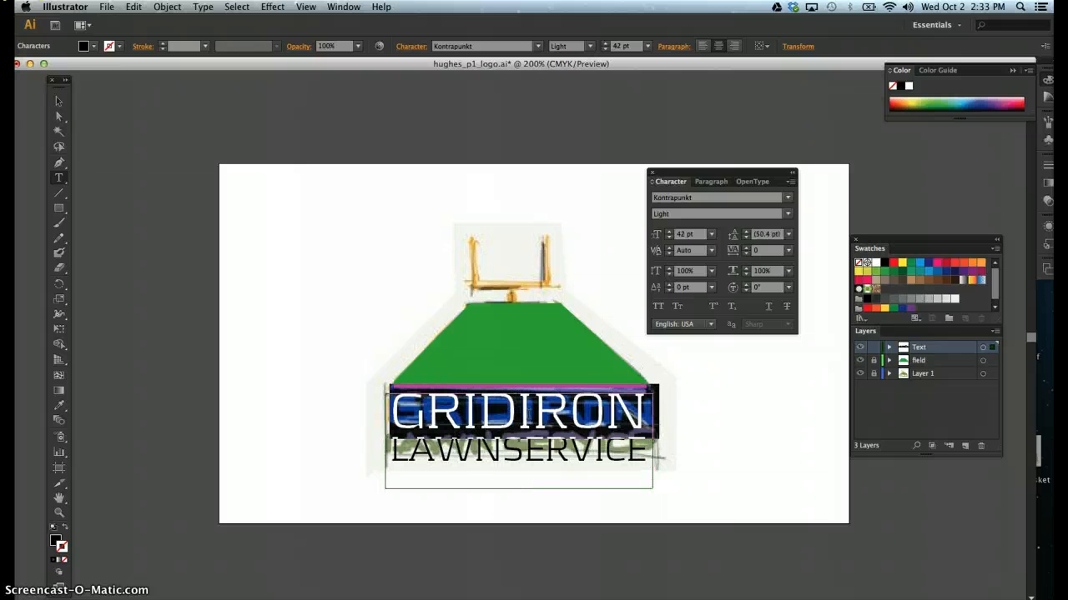
click(512, 409)
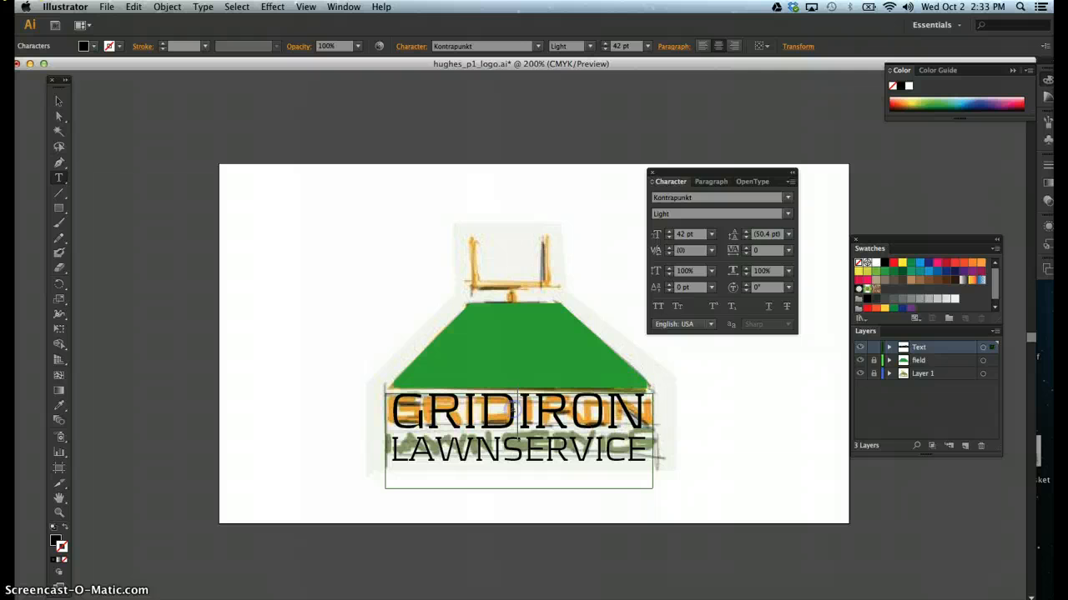
double_click(511, 453)
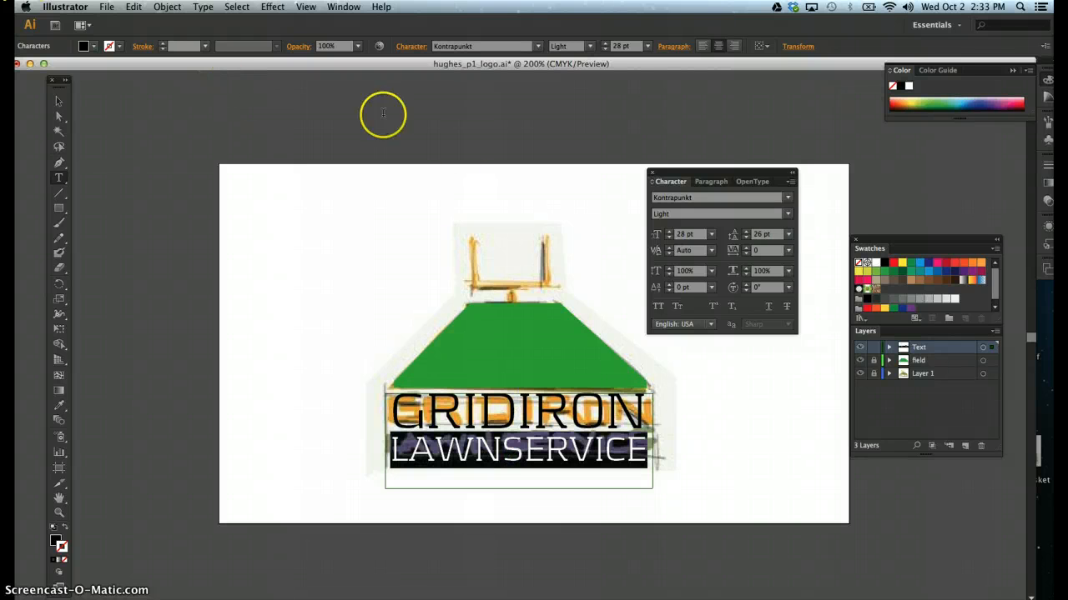
click(746, 239)
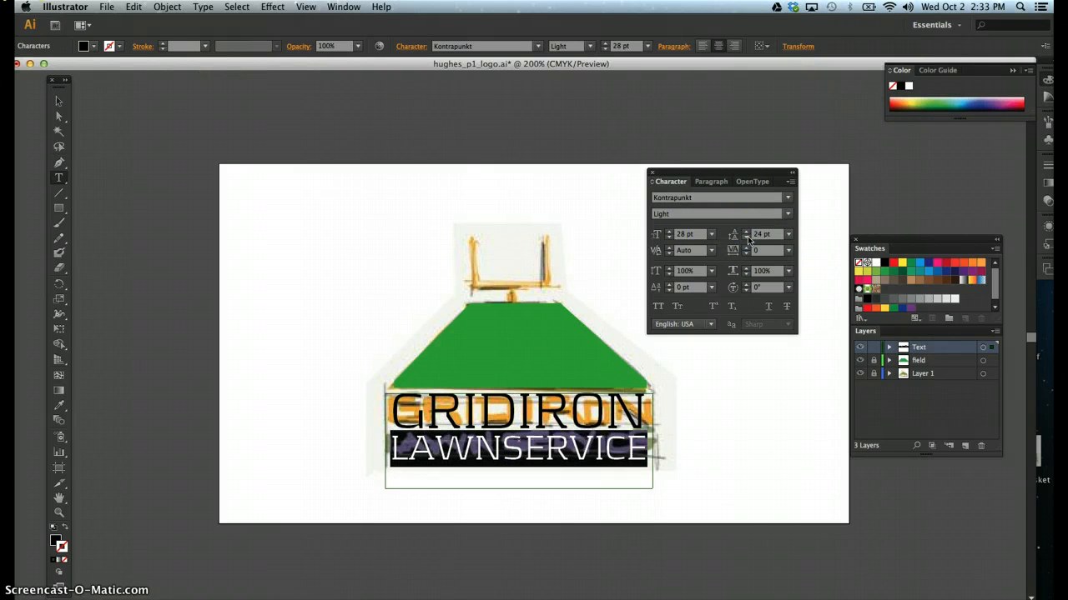
click(477, 420)
key(super+a)
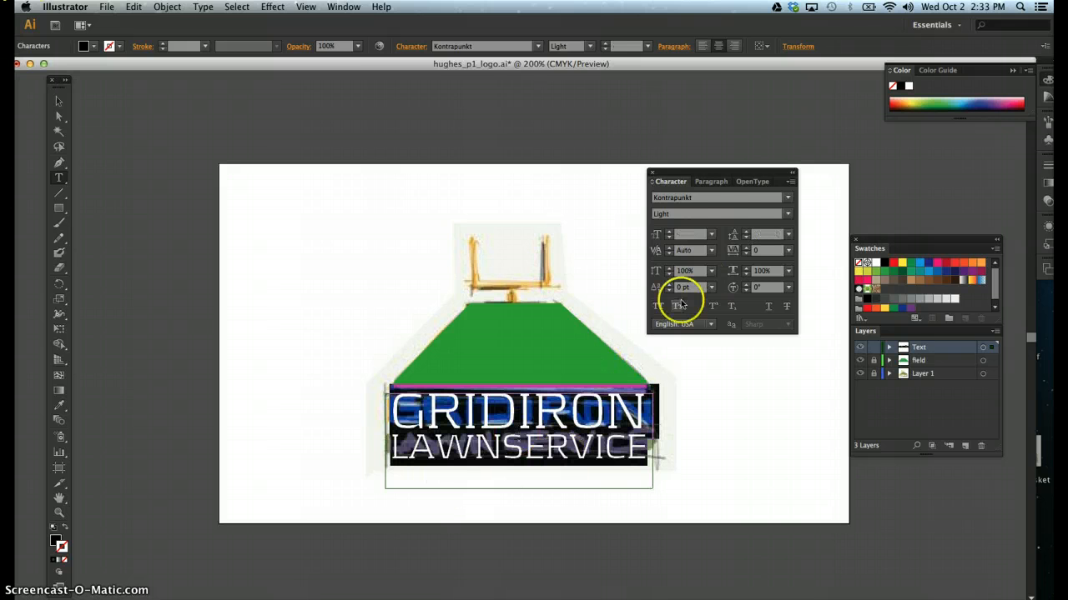
click(787, 213)
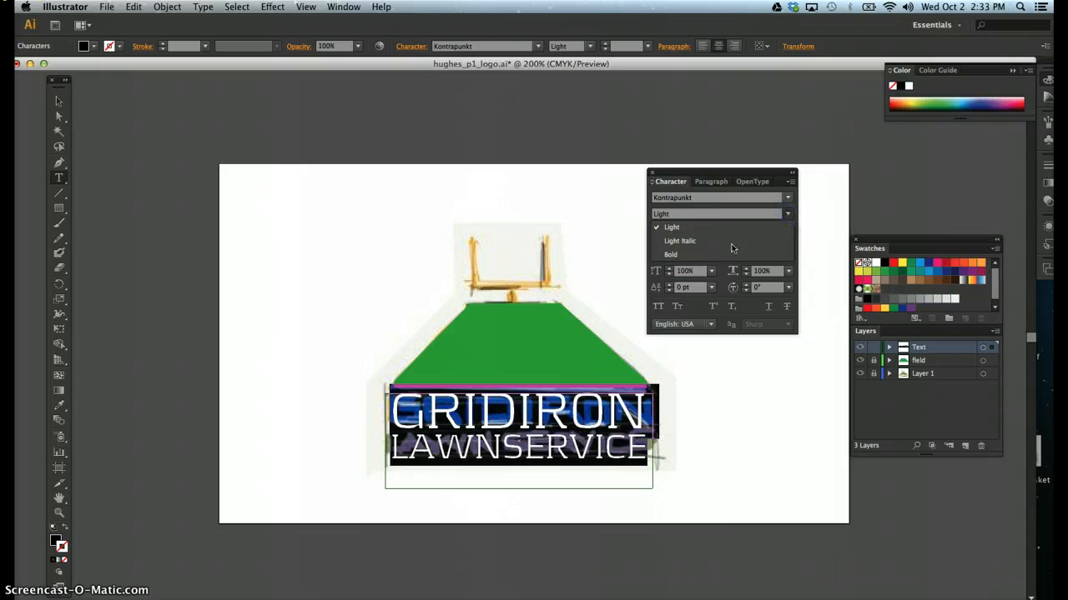
click(604, 226)
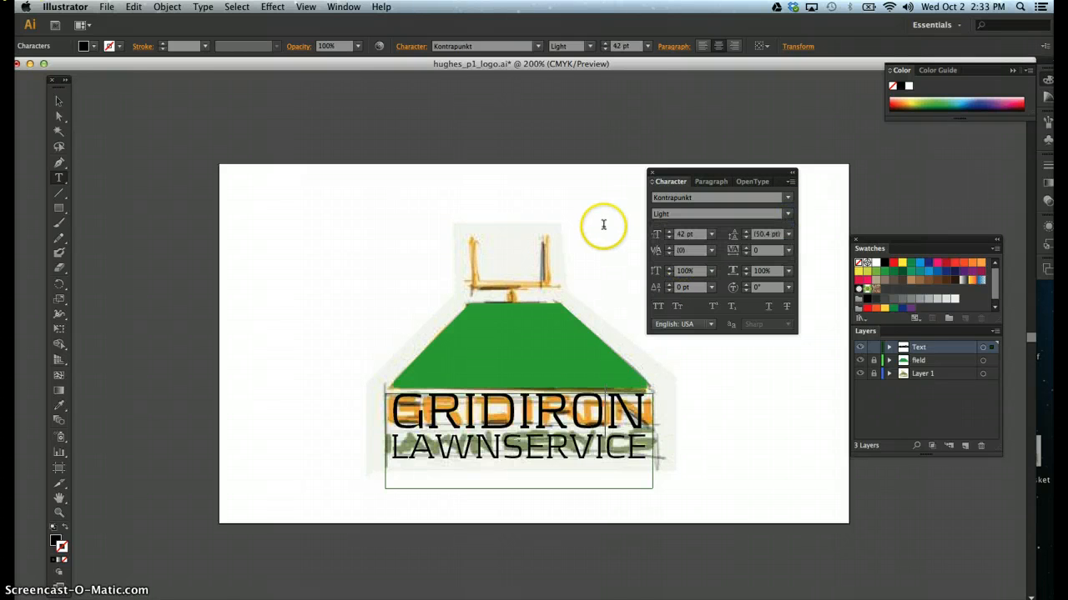
- Set only the GRIDIRON line in Kontrapunkt Bold at 40 pt
double_click(532, 424)
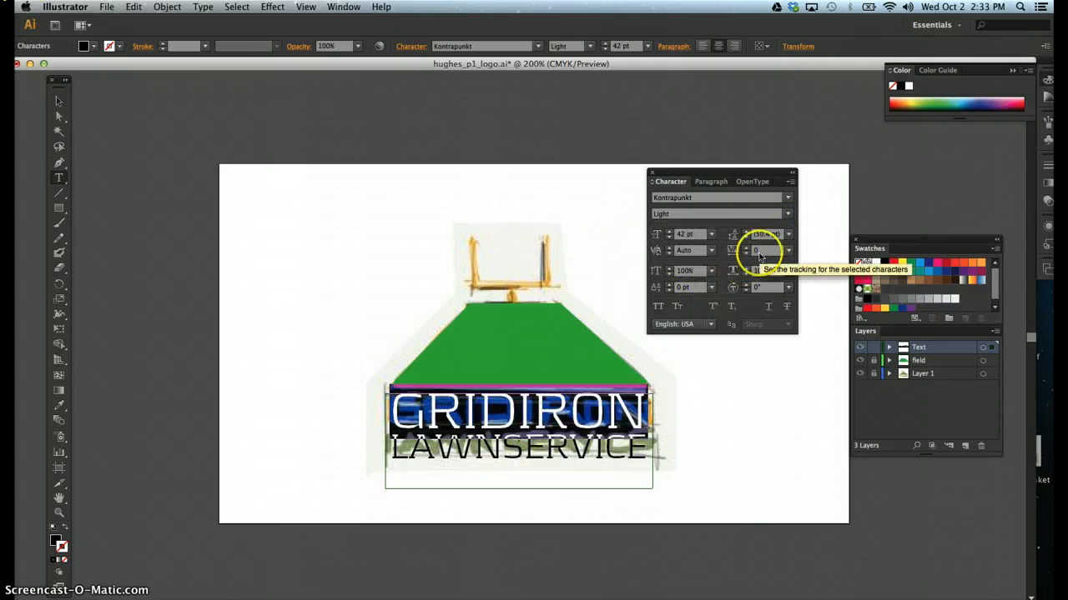
click(787, 213)
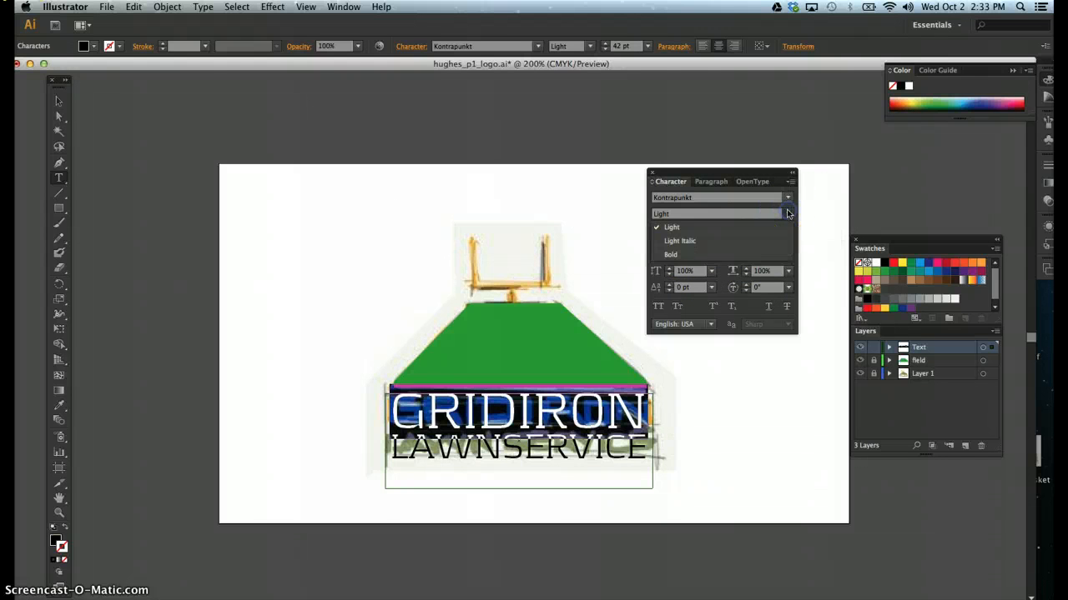
click(770, 254)
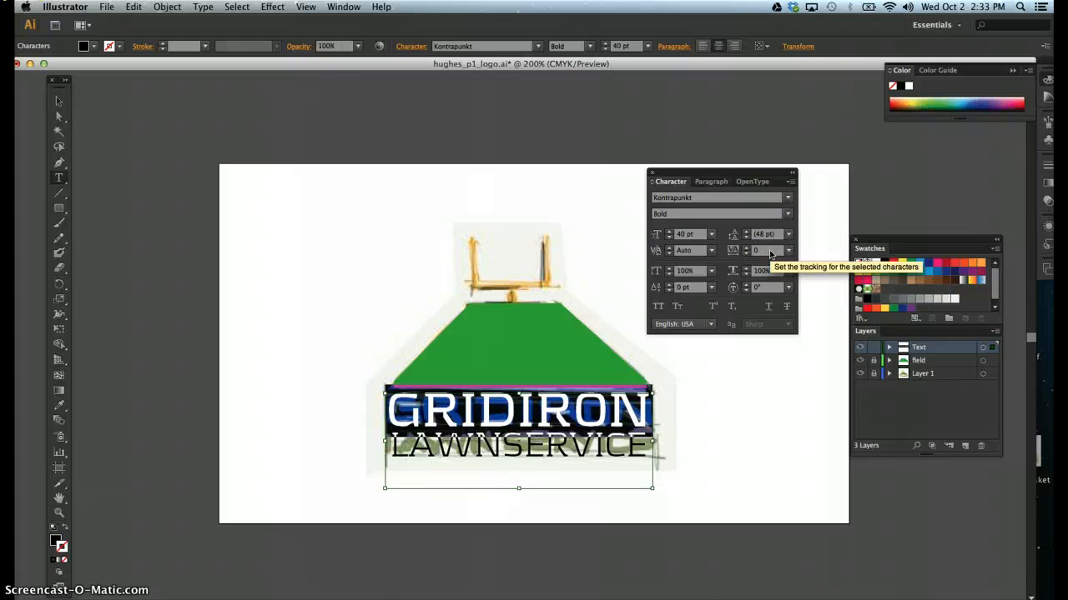
click(546, 446)
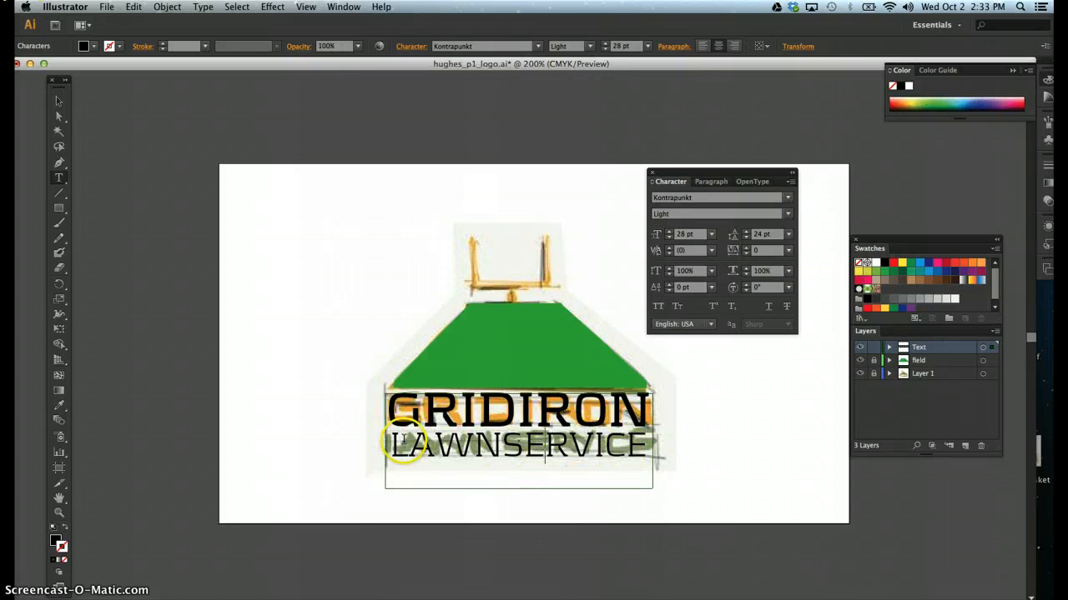
double_click(521, 413)
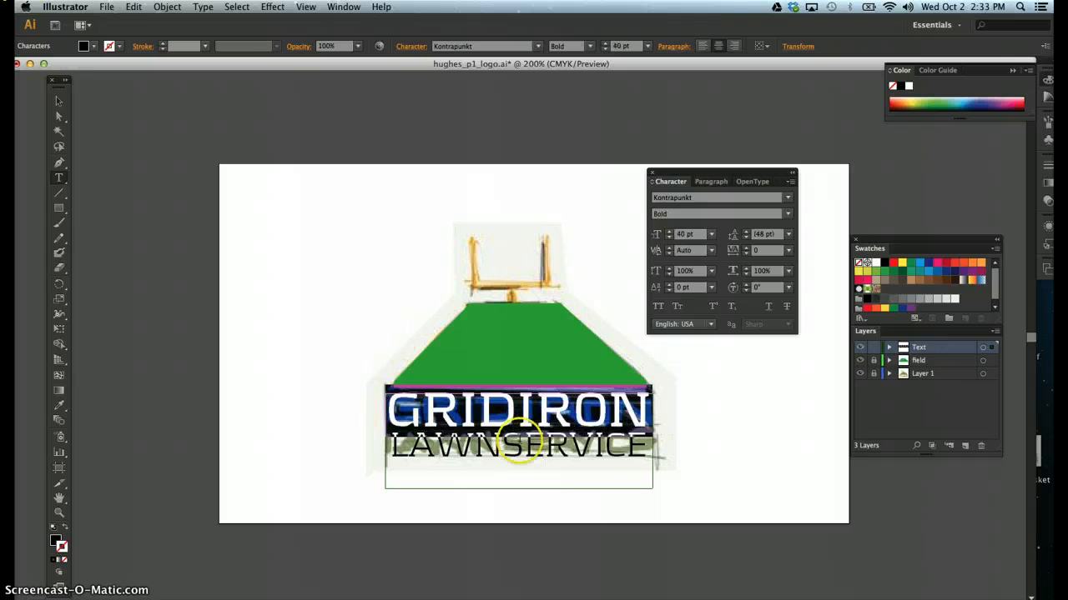
click(520, 444)
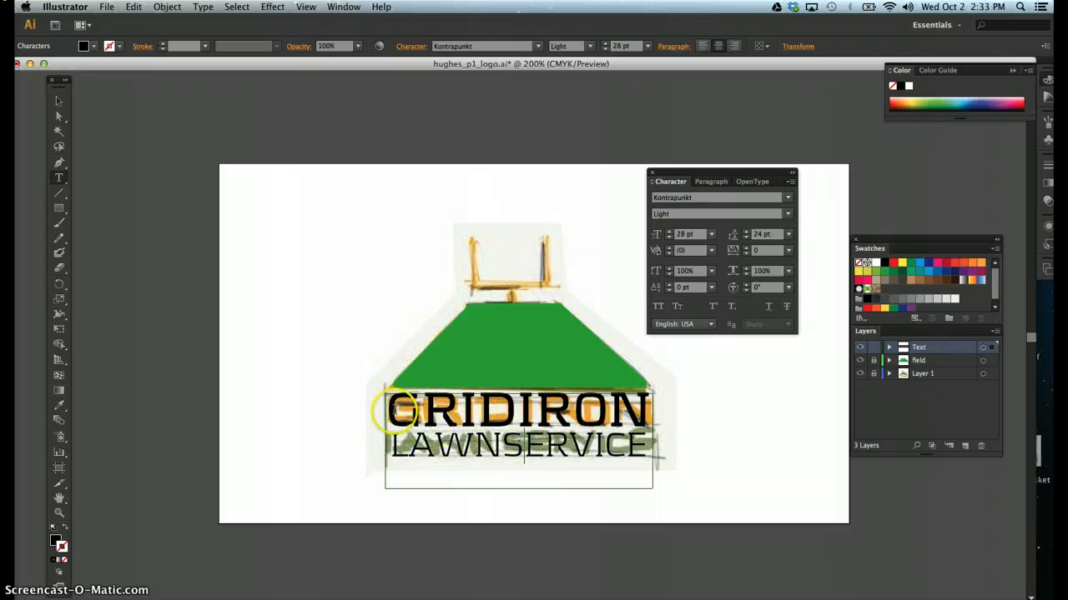
- Fill the GRIDIRON line with the orange swatch C=0 M=35 Y=85 K=0
double_click(488, 414)
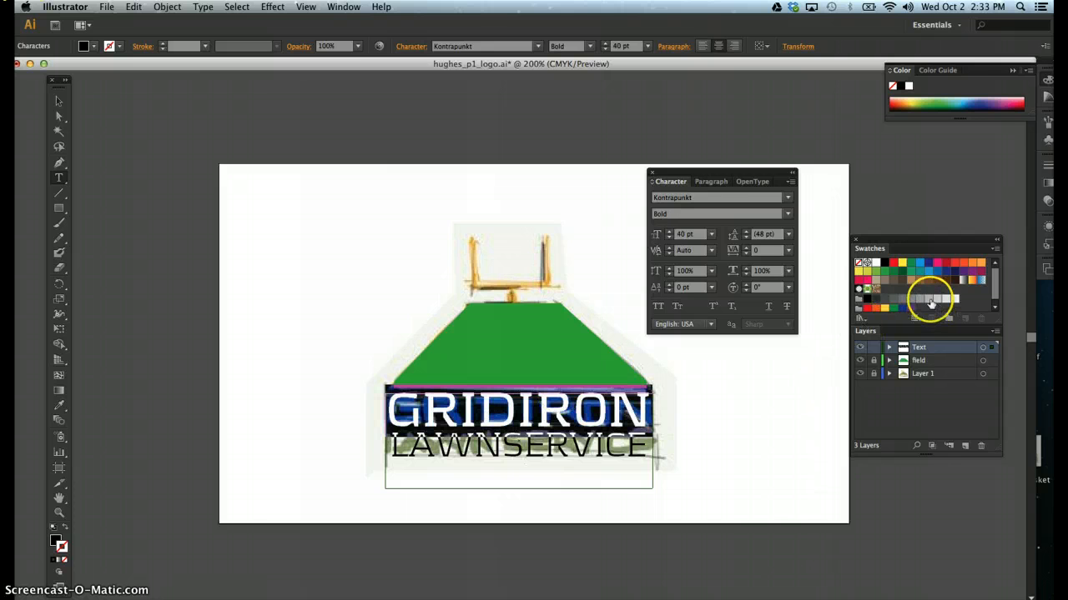
click(982, 264)
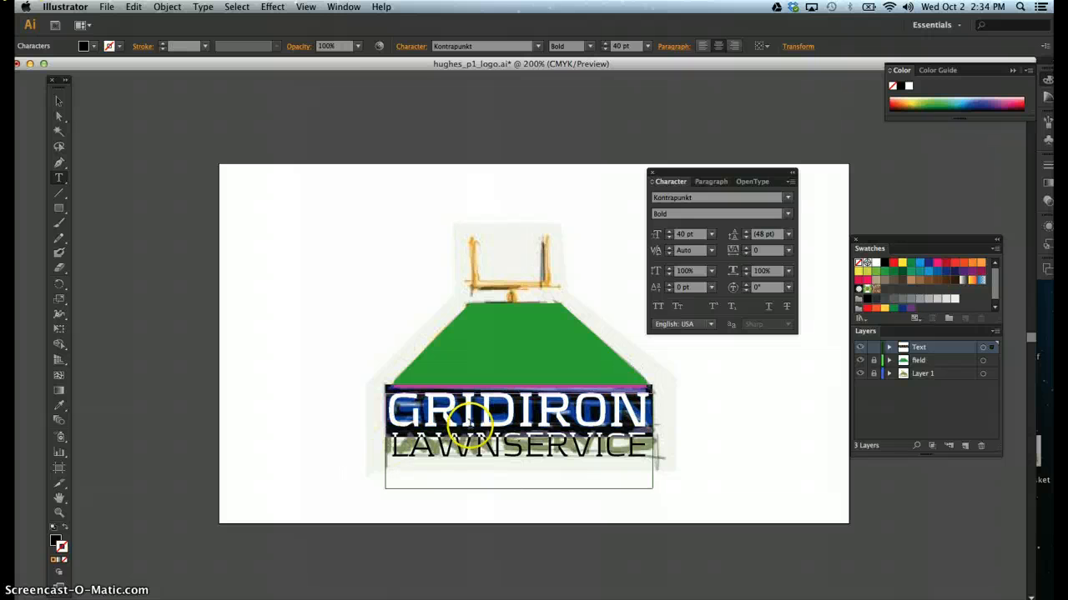
click(470, 425)
double_click(470, 425)
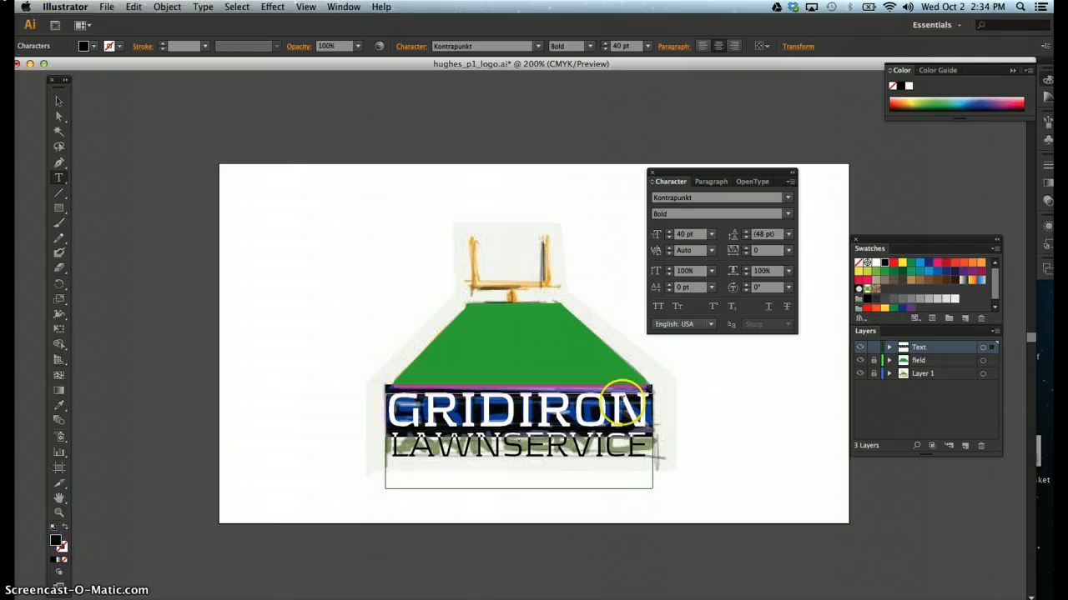
click(981, 263)
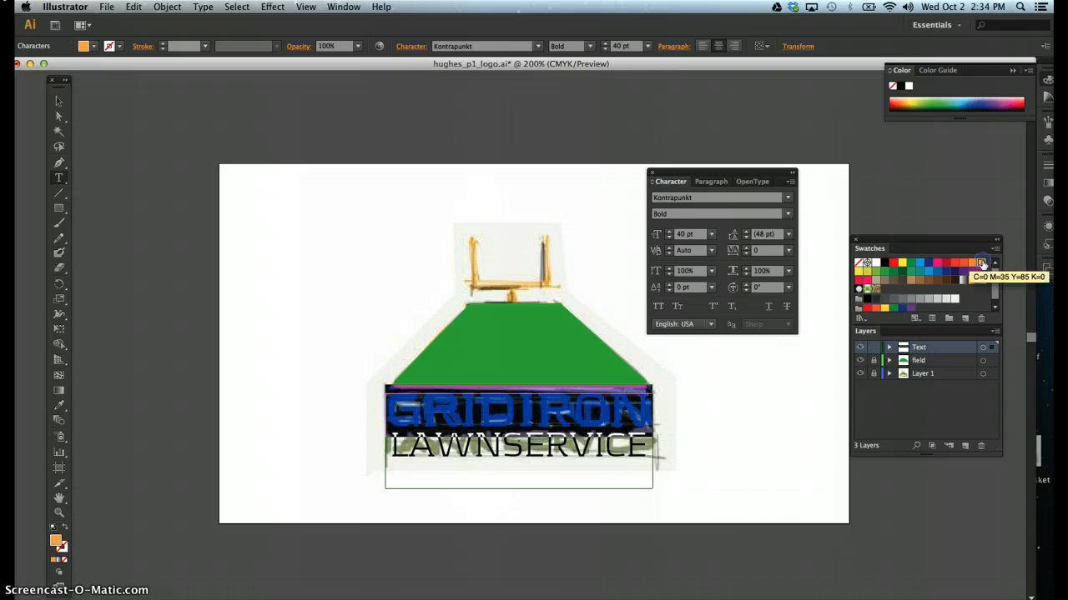
click(563, 421)
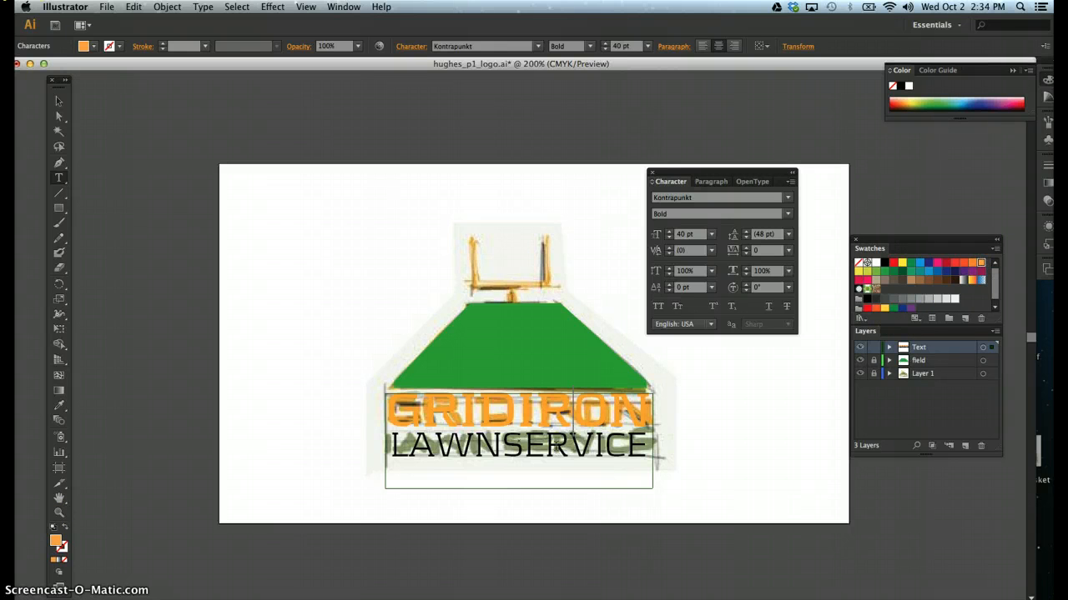
- Fill the LAWNSERVICE line with the dark green swatch C=90 M=30 Y=95 K=30
double_click(555, 447)
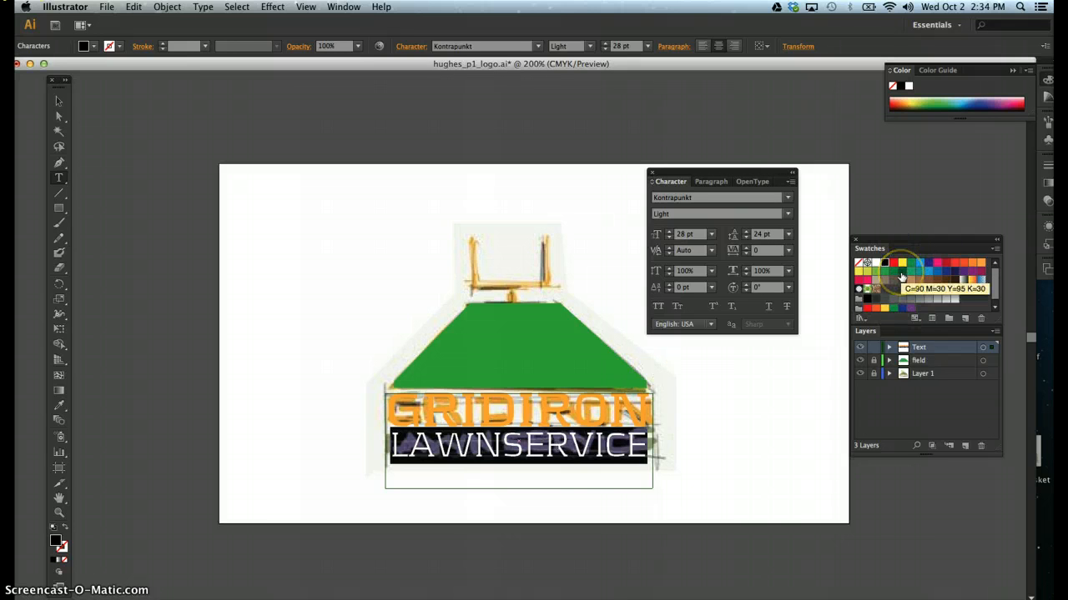
click(901, 273)
click(571, 455)
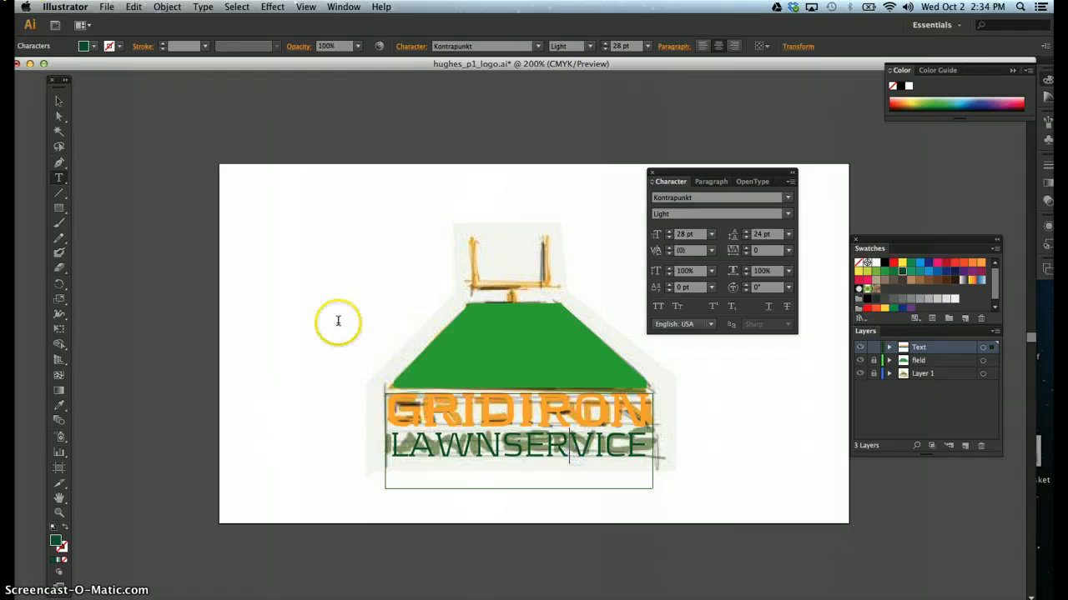
- Hide the sketch on Layer 1 to examine the field and lettering on their own, and show it again
click(57, 101)
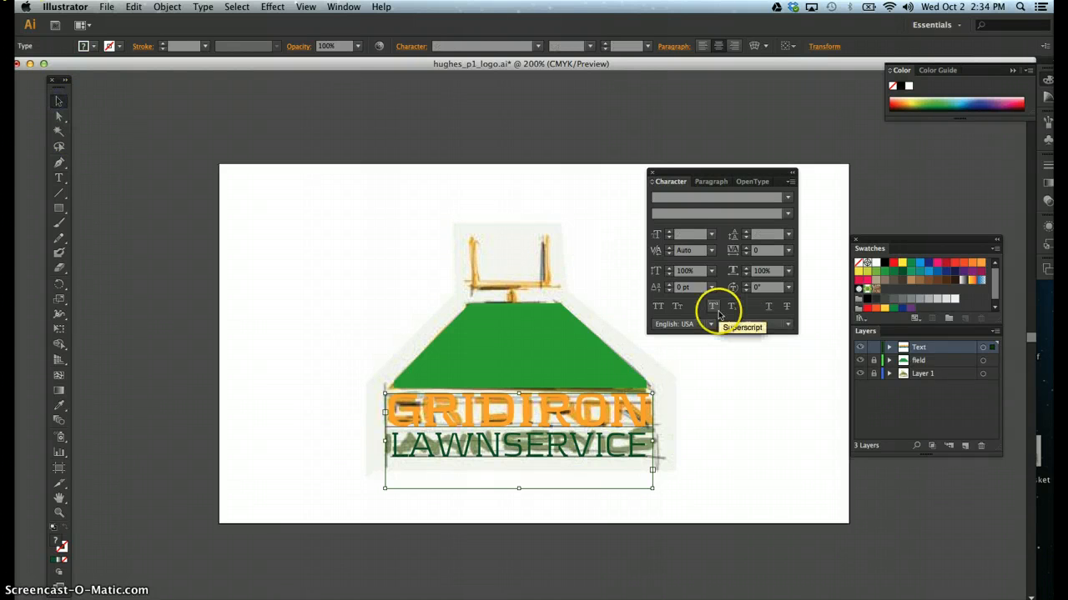
click(860, 374)
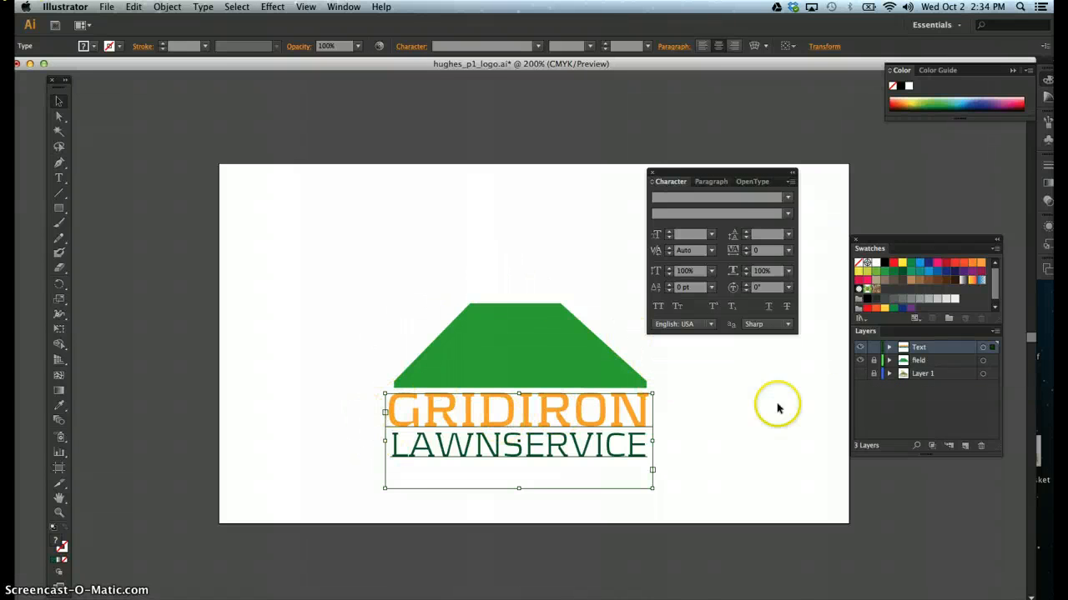
click(860, 374)
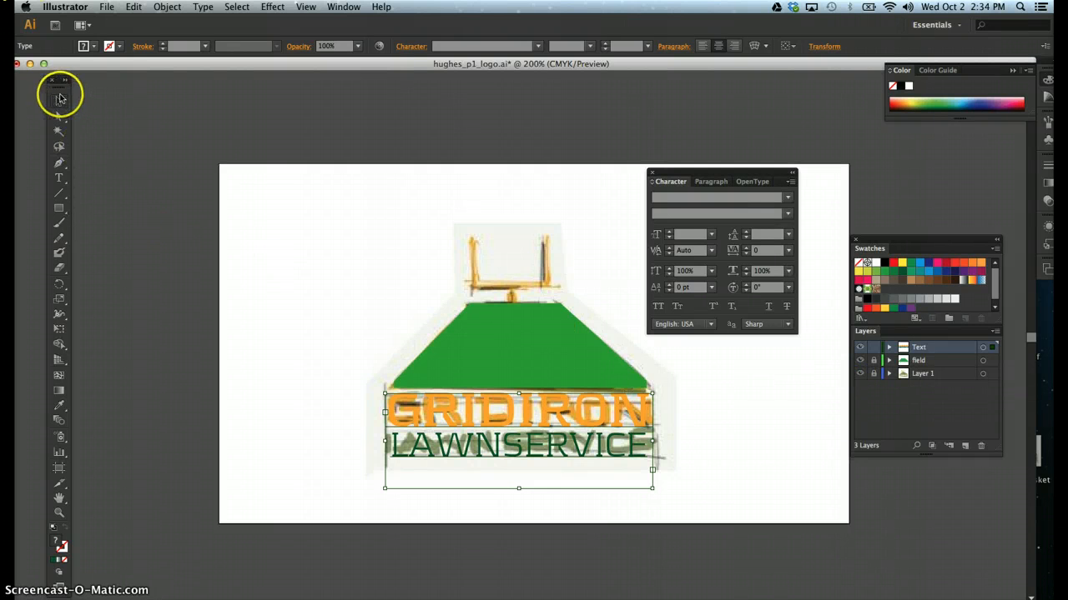
- Choose the Pen tool, lock the Text layer, and make the field layer active and unlocked
click(58, 102)
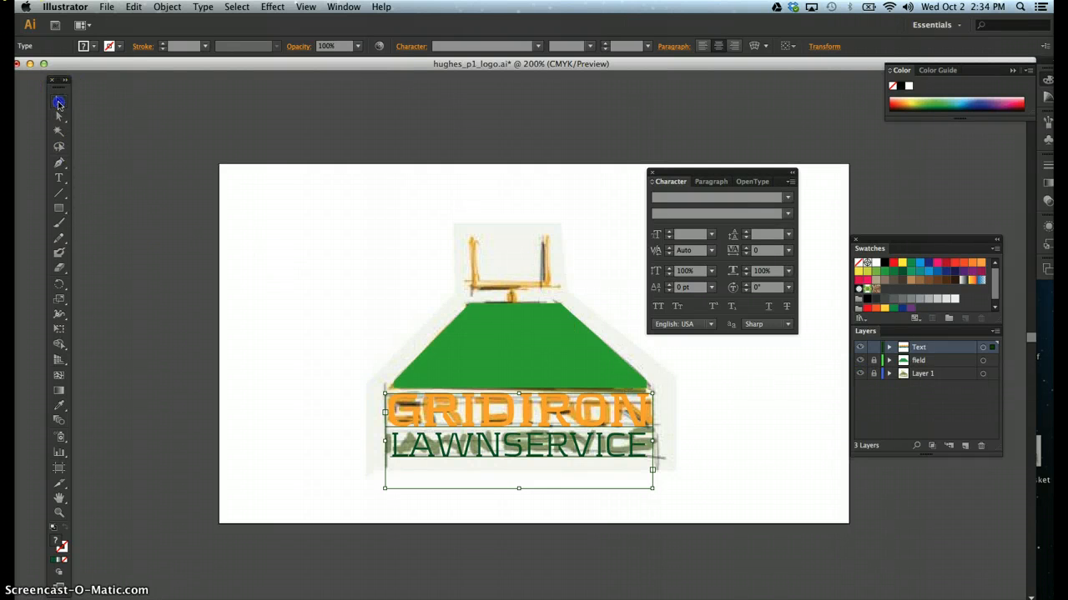
click(59, 405)
click(59, 165)
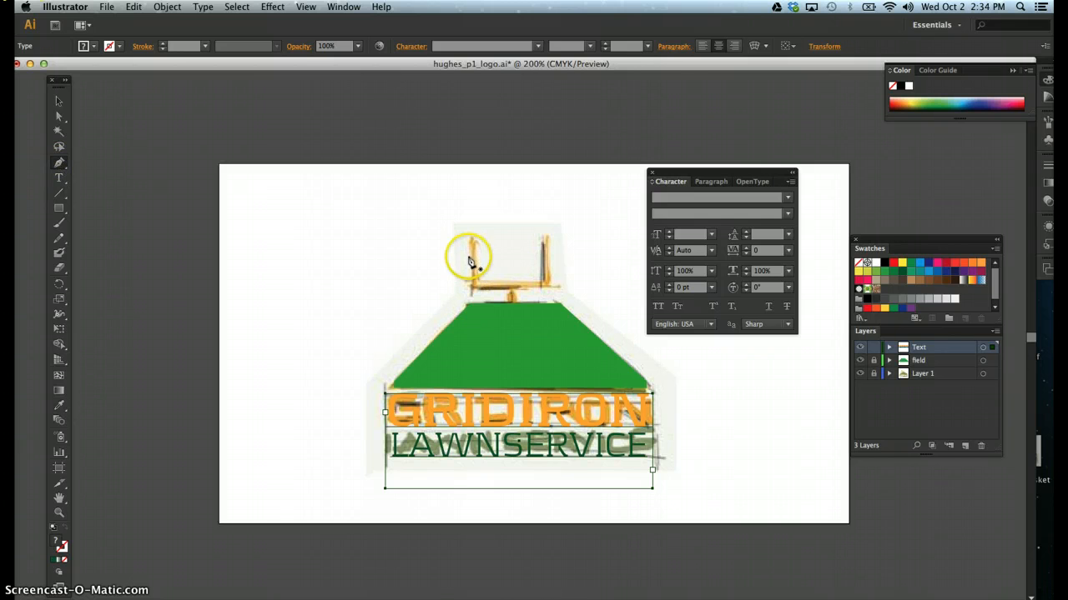
click(935, 361)
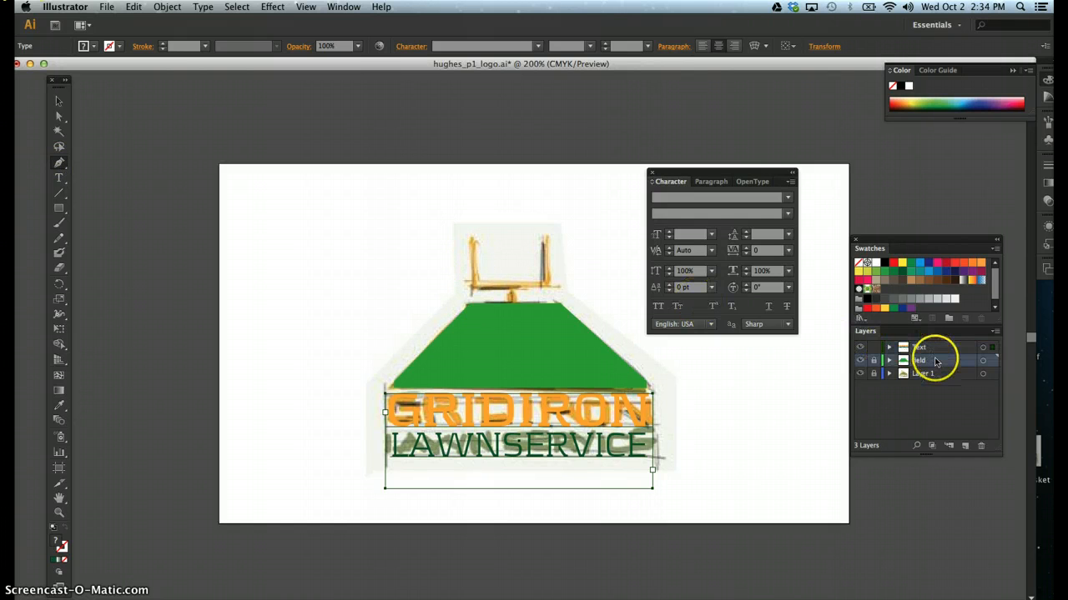
click(875, 349)
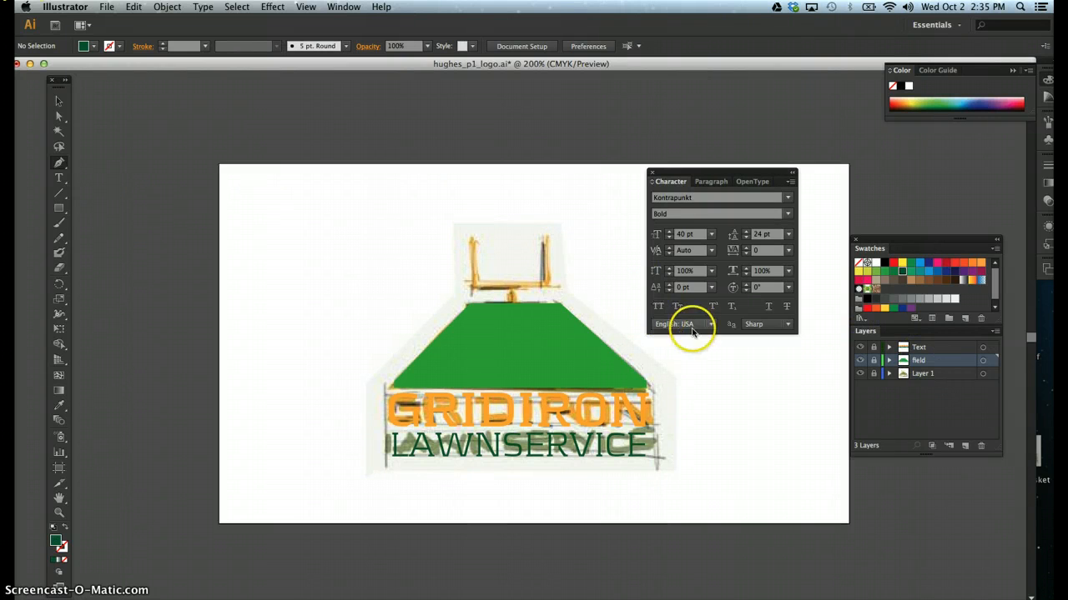
click(873, 360)
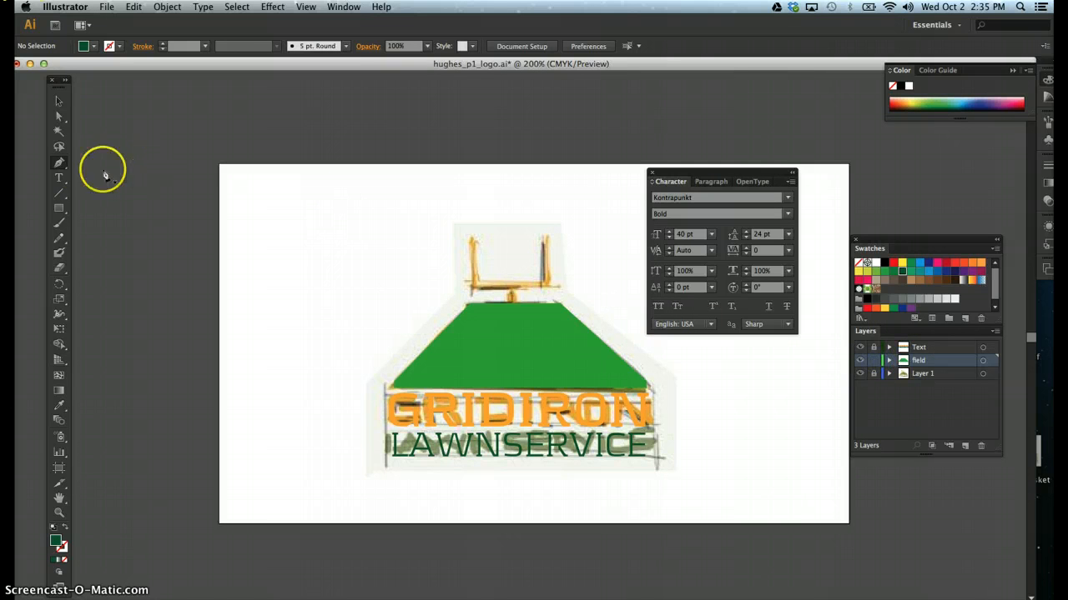
- Trace the goalpost's uprights and crossbar above the field as one open U-shaped Pen path of four anchor points
click(472, 240)
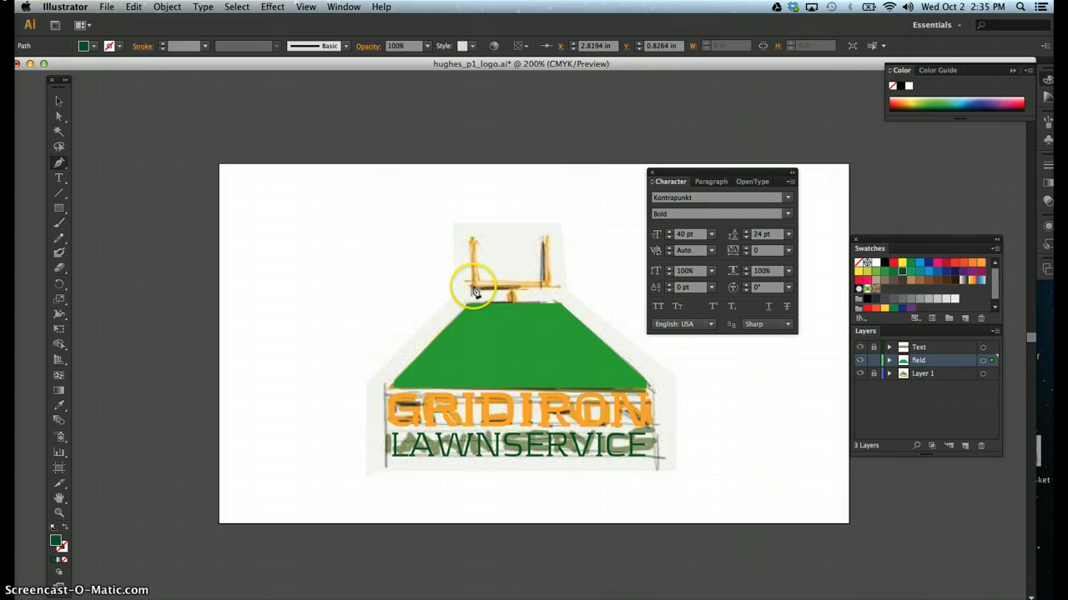
click(473, 290)
click(546, 287)
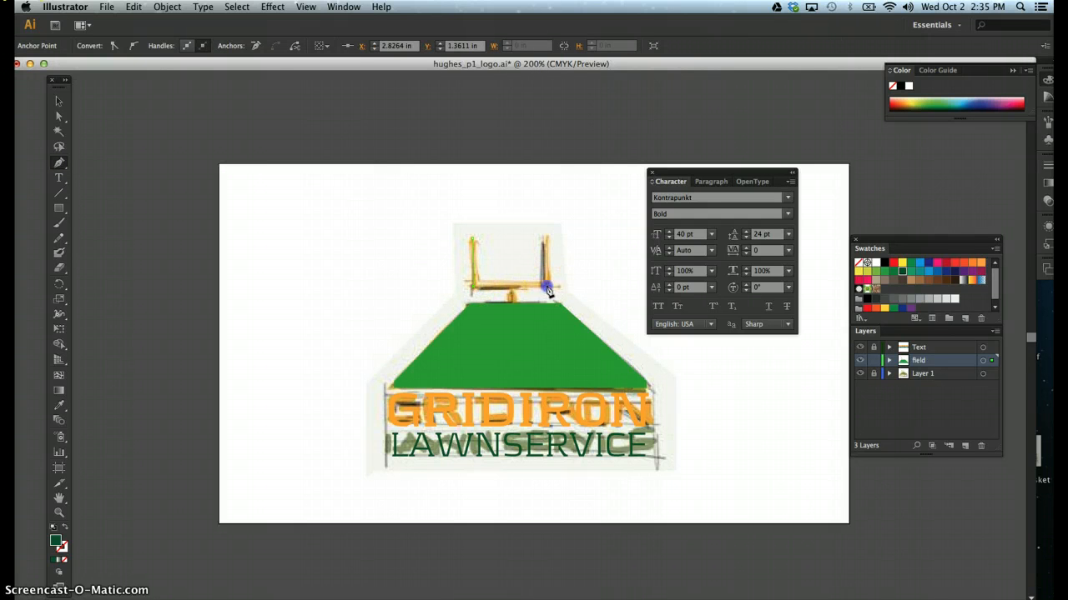
click(543, 242)
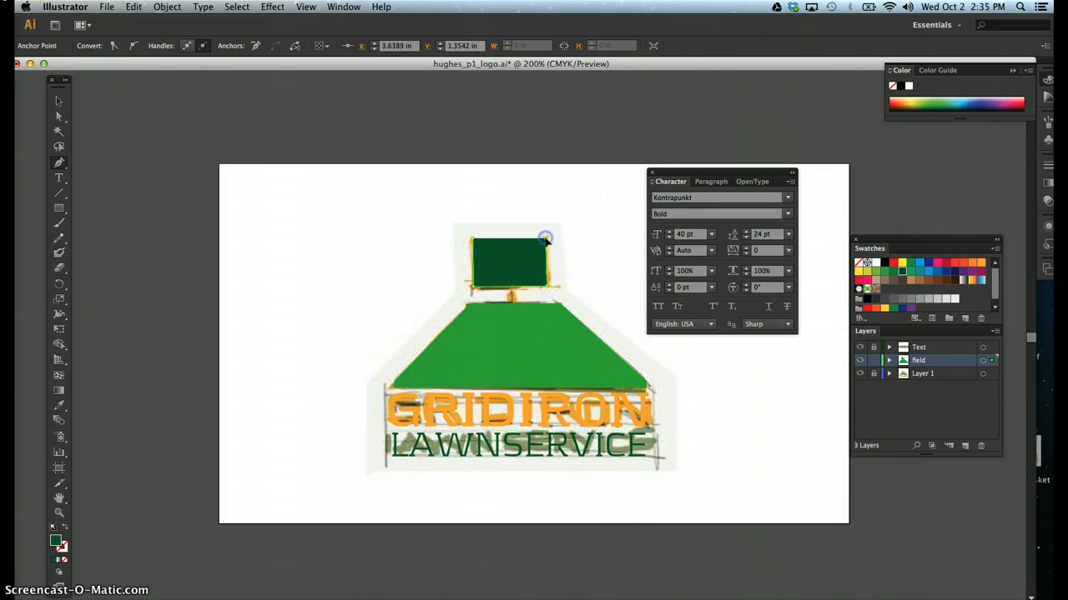
- Give the goalpost path no fill and an orange stroke (C=0 M=35 Y=85 K=0), then deselect it
click(59, 545)
click(63, 562)
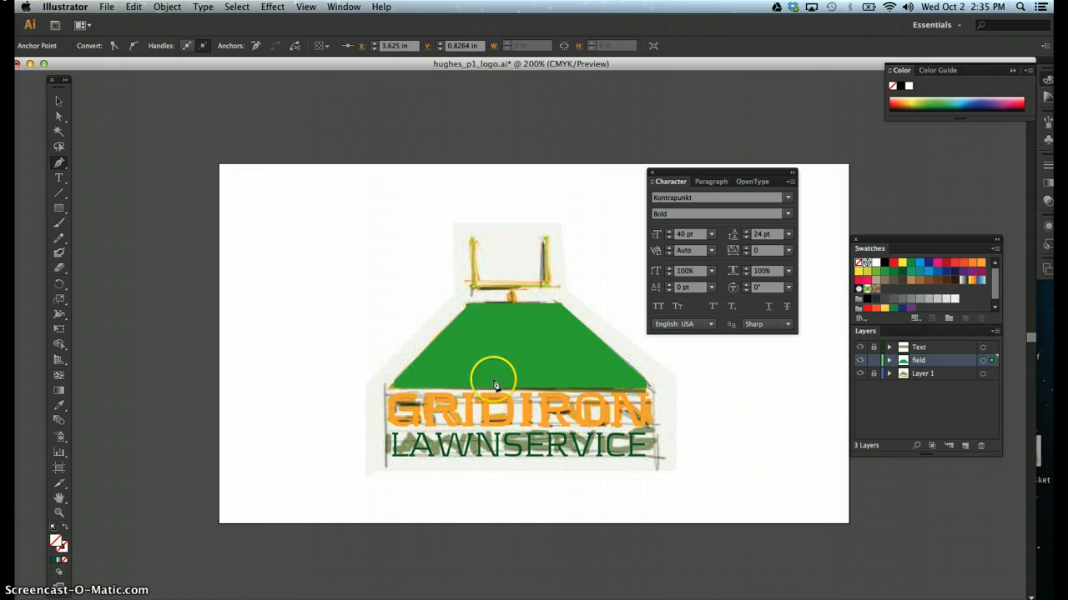
click(59, 101)
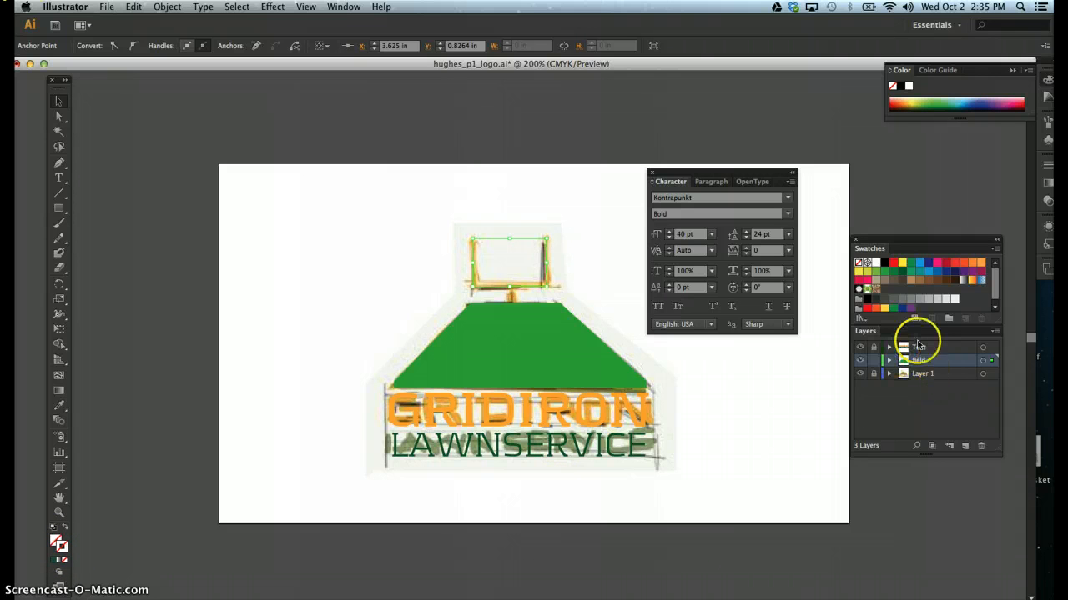
click(981, 263)
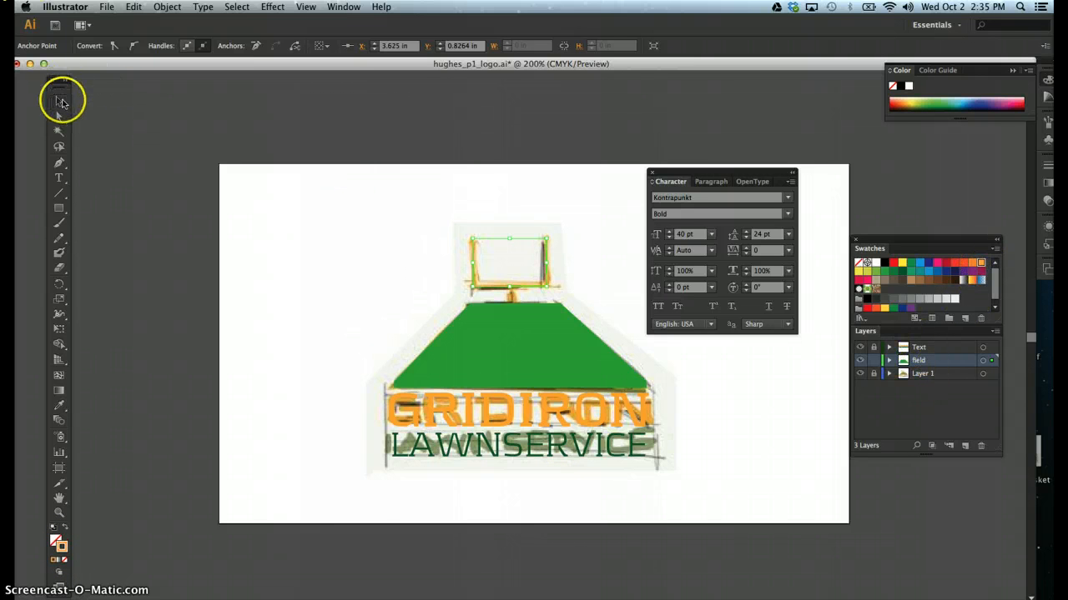
click(59, 101)
click(371, 278)
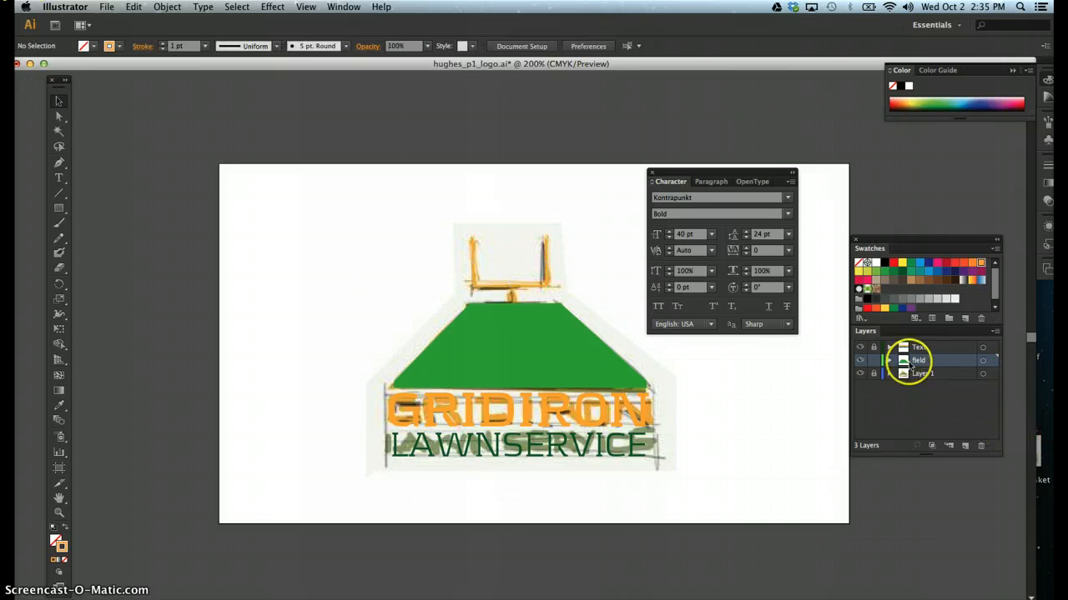